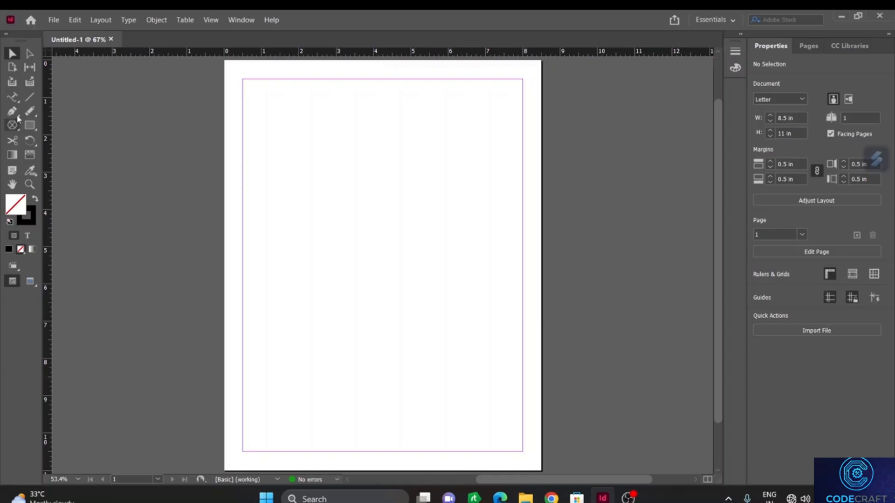
# Draw a straight, upward-slanting path about 5.28 in long across the upper part of the page with the Pen tool
pyautogui.click(14, 98)
pyautogui.click(53, 111)
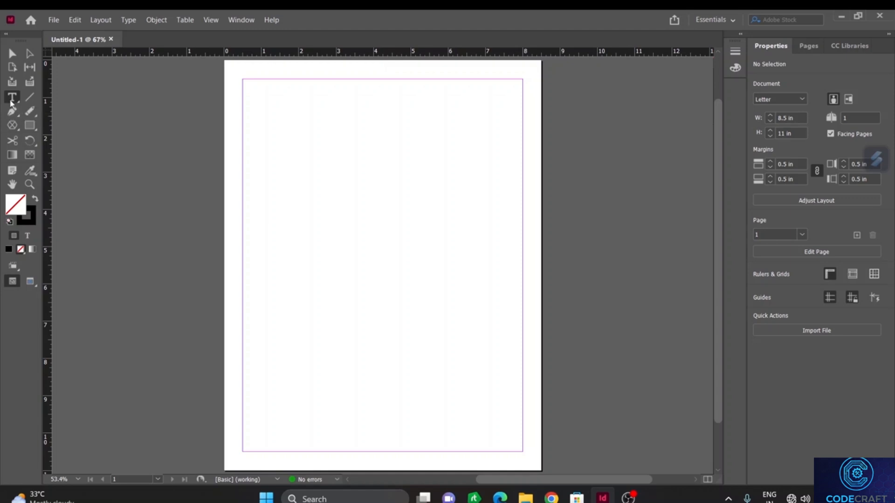
pyautogui.moveTo(11, 102); pyautogui.dragTo(47, 125)
pyautogui.click(12, 111)
pyautogui.click(274, 169)
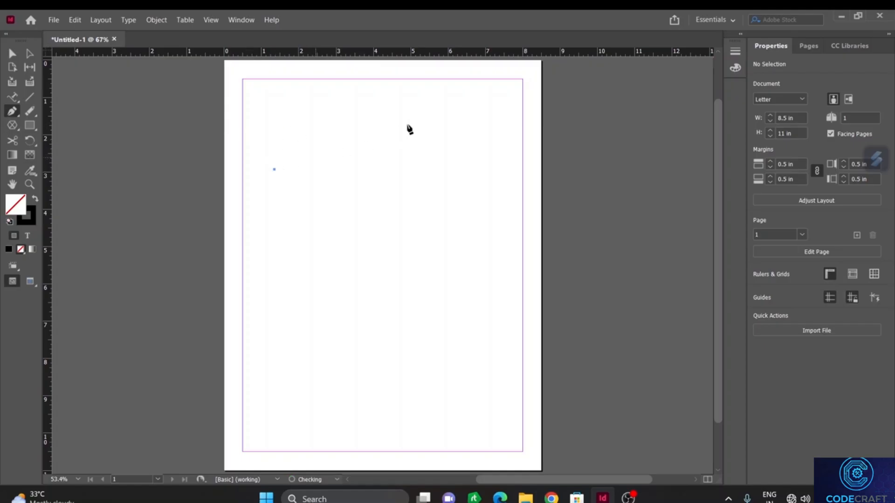
pyautogui.click(467, 132)
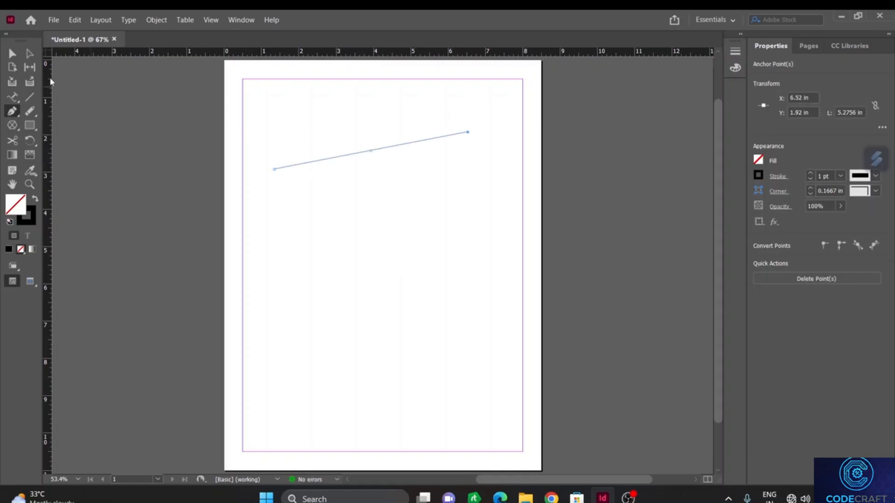
# Enter a long run of the letter h along the slanted line with the Type on a Path tool, almost to its end
pyautogui.click(12, 99)
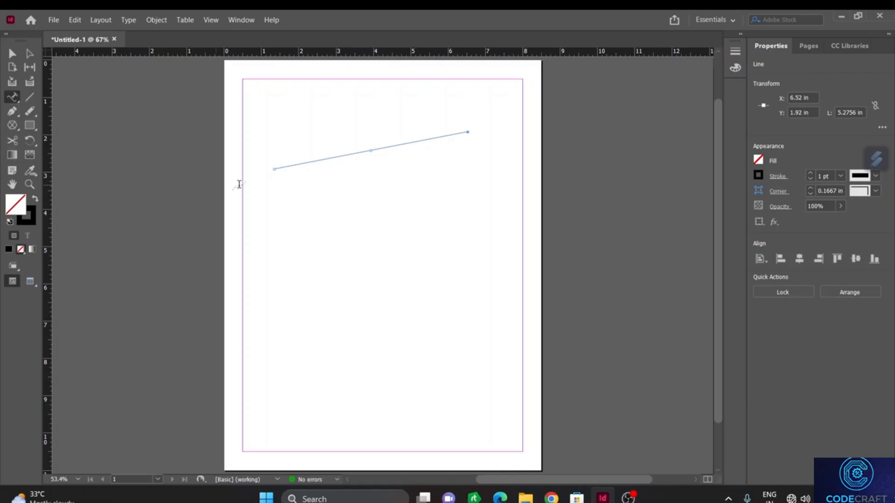
pyautogui.click(274, 167)
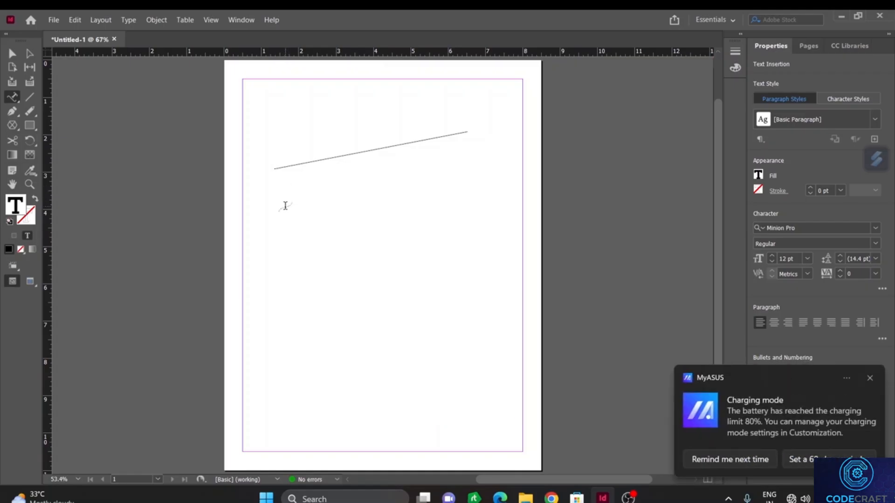
pyautogui.write('hhhhhhhhhhhhhhhhhhh')
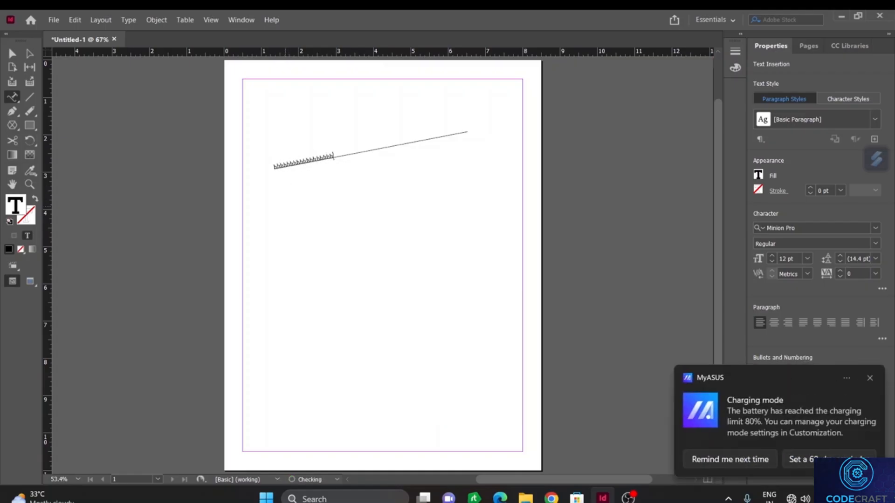
pyautogui.write('hhhhhhhhhhhhhhhhhhhhhhhhhhhhhhhhhhhhhhhhhhhhhhhhhhhhhhhhhhhhhhhhhhhhhhhhhhhhhhhhhhhhhhhhhhhhhhhhhhhhhhh')
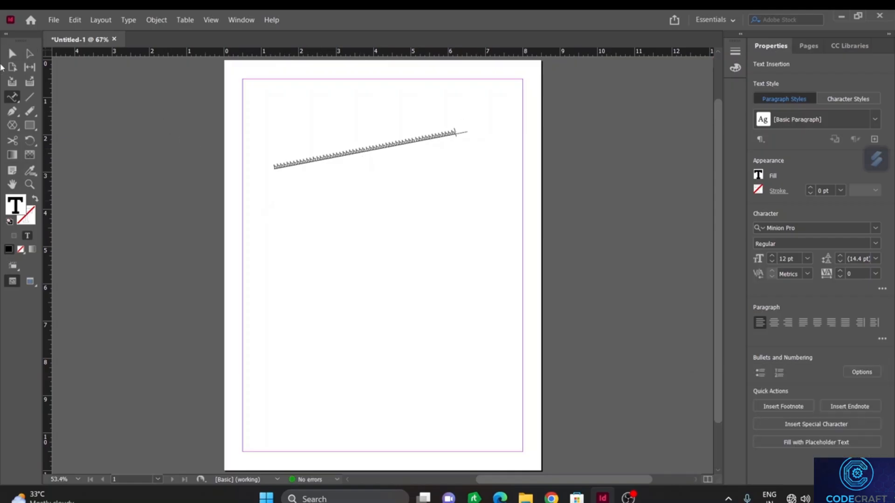
pyautogui.click(13, 54)
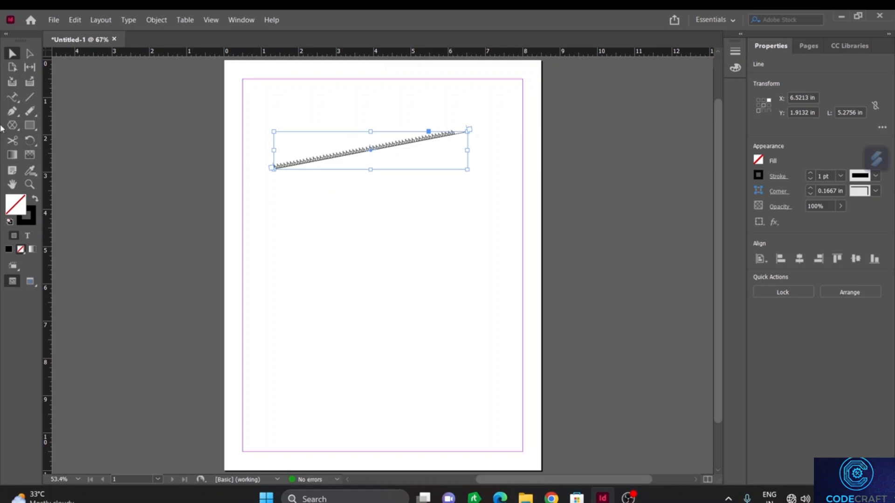
# Set the font size of all the text on the slanted path to 36 pt
pyautogui.click(12, 97)
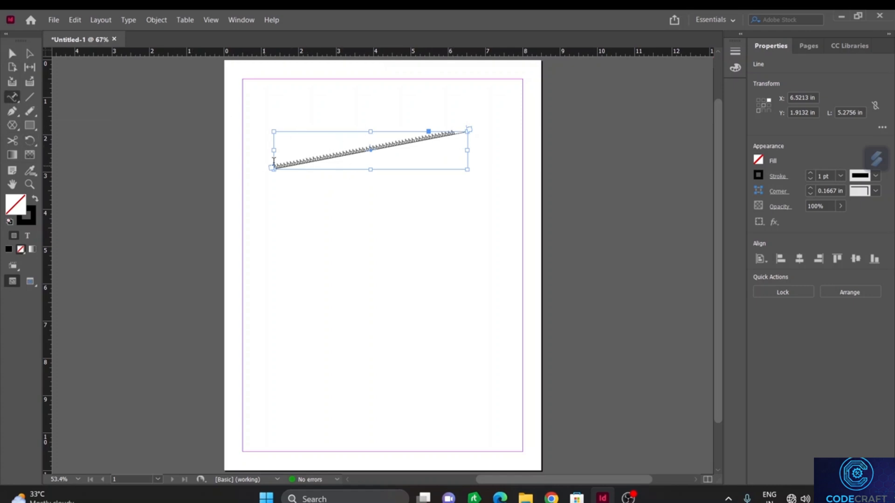
pyautogui.moveTo(275, 164); pyautogui.dragTo(456, 144)
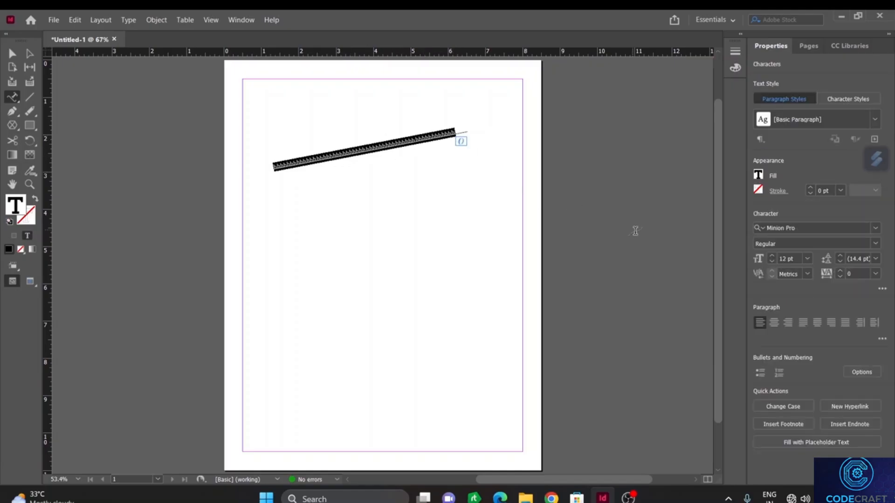
pyautogui.click(807, 259)
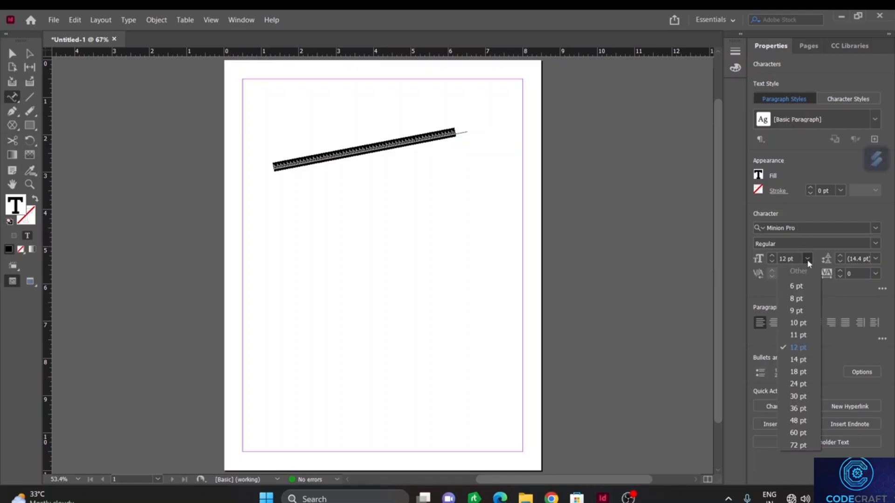
pyautogui.click(798, 409)
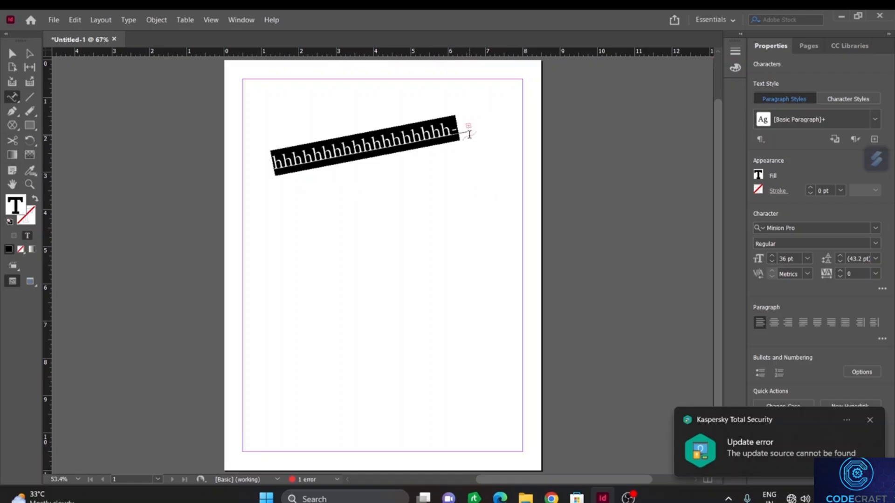
pyautogui.click(12, 53)
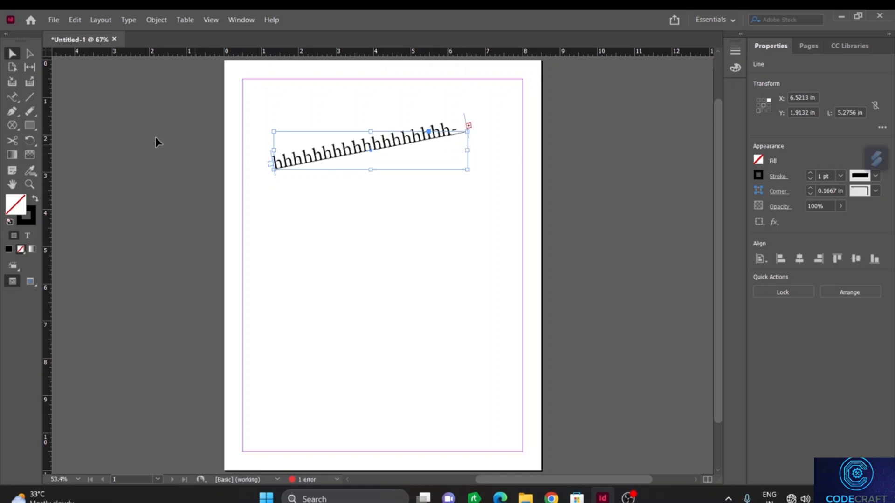
pyautogui.click(12, 97)
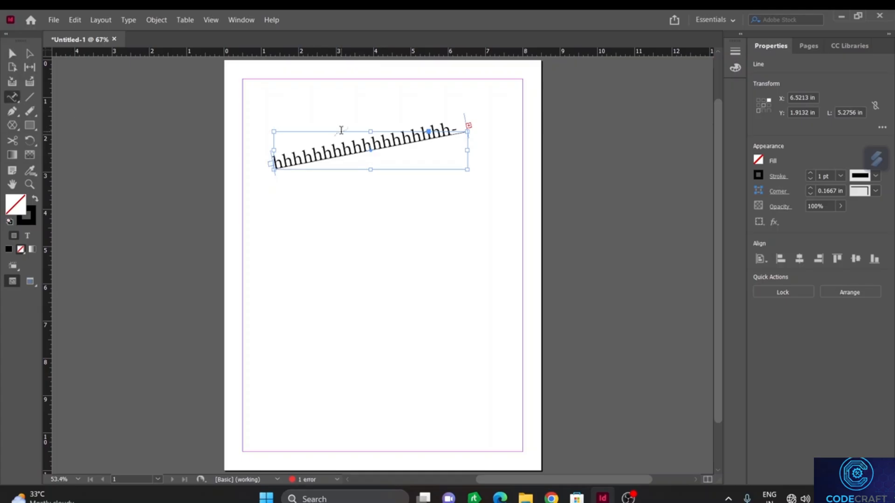
pyautogui.click(373, 158)
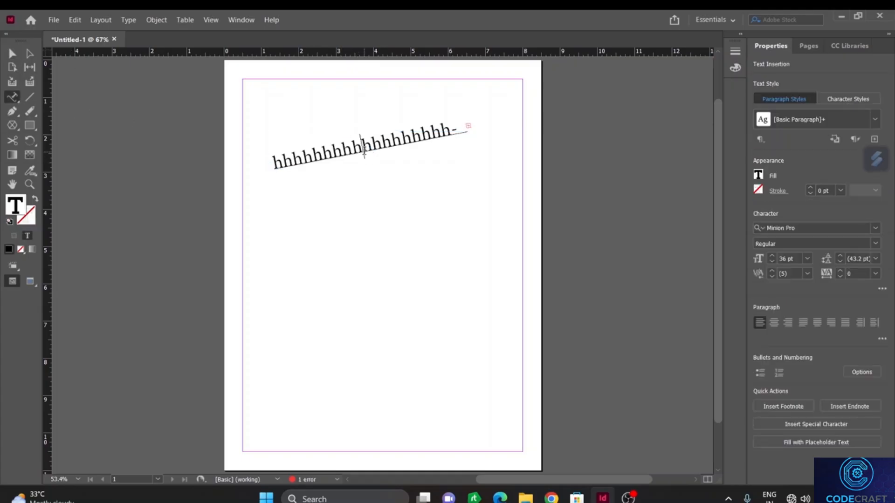
pyautogui.press('Left')
pyautogui.press('Left')
pyautogui.press('Left')
pyautogui.press('Left')
pyautogui.press('Left')
pyautogui.press('Left')
pyautogui.press('Left')
pyautogui.press('Left')
pyautogui.press('Left')
# Flow the overset path text into a new threaded frame about 7.5 by 5.48 in, filling the lower half of the page
pyautogui.click(12, 53)
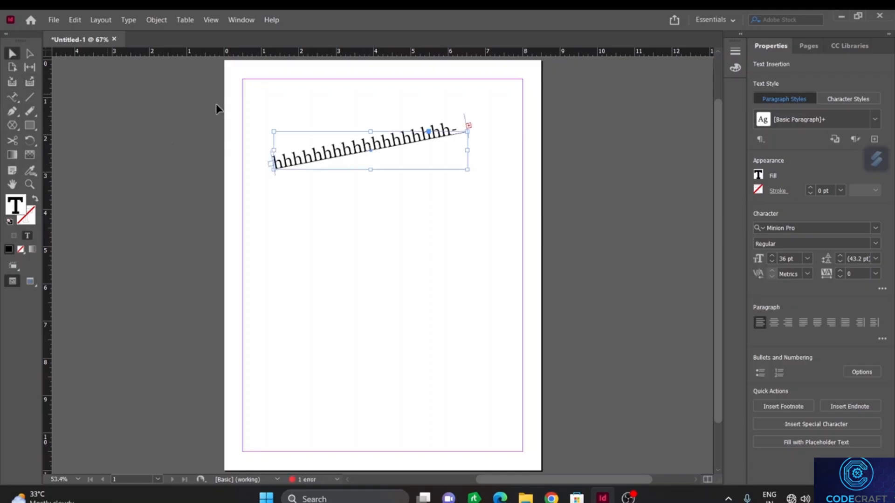
pyautogui.click(469, 127)
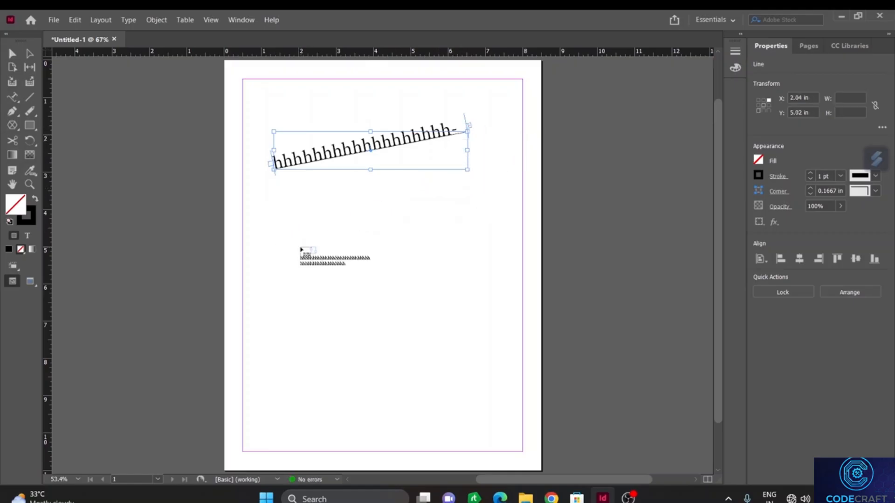
pyautogui.click(300, 250)
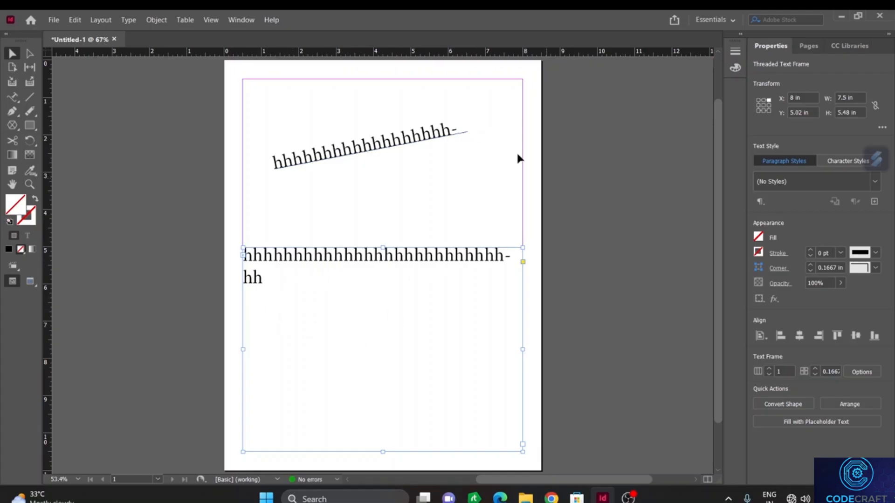
# Set the slanted path's stroke colour to the cyan swatch C=100 M=0 Y=0 K=0
pyautogui.click(391, 138)
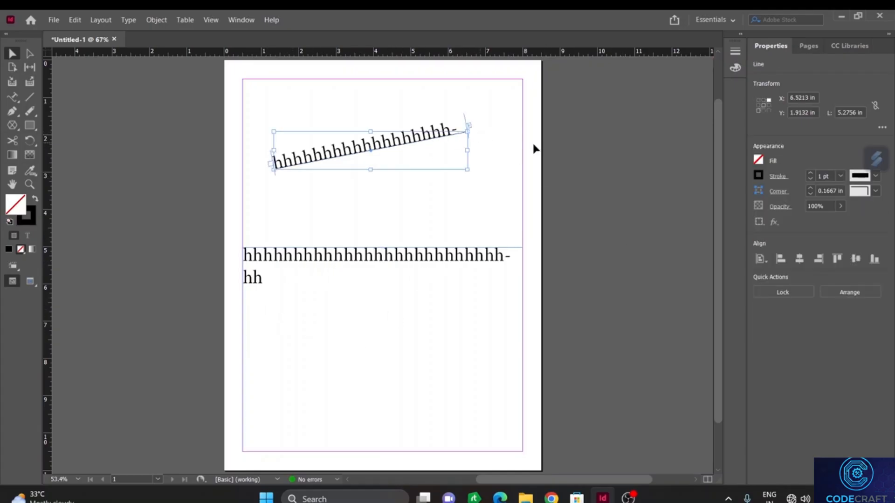
pyautogui.click(758, 176)
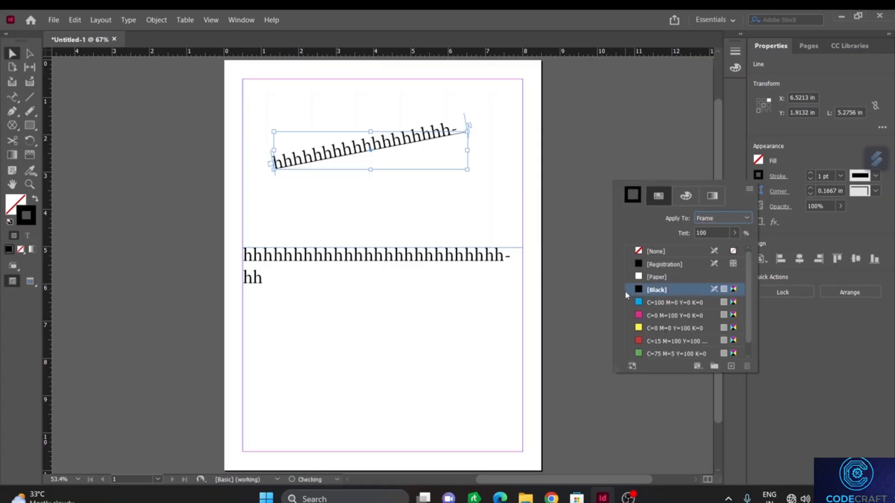
pyautogui.click(642, 304)
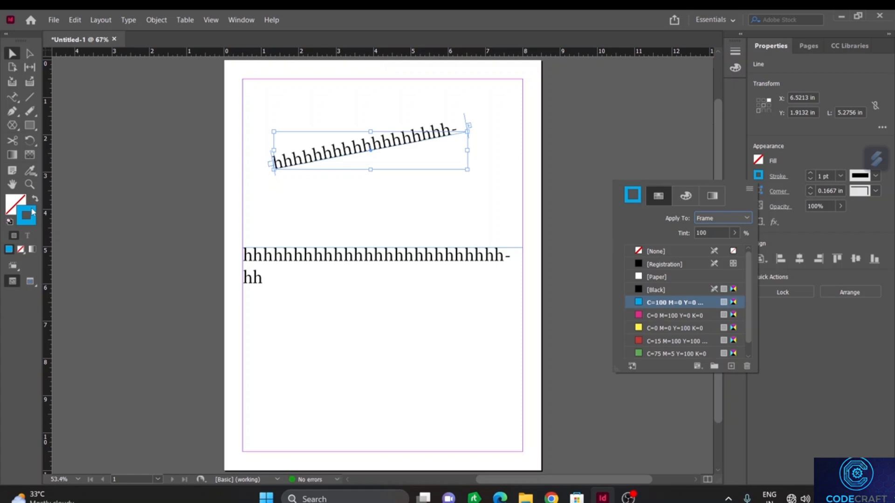
pyautogui.doubleClick(311, 157)
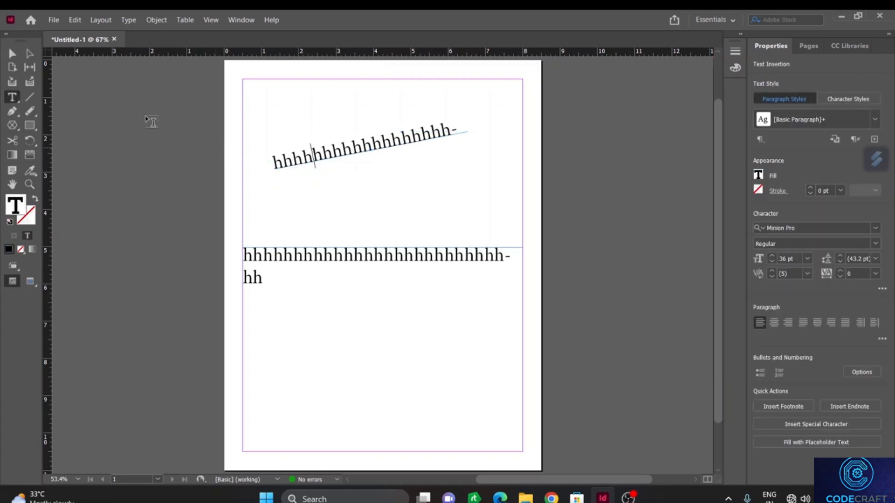
# Collect the slanted path text and the lower text frame with the Content Collector, and close the conveyor
pyautogui.click(12, 81)
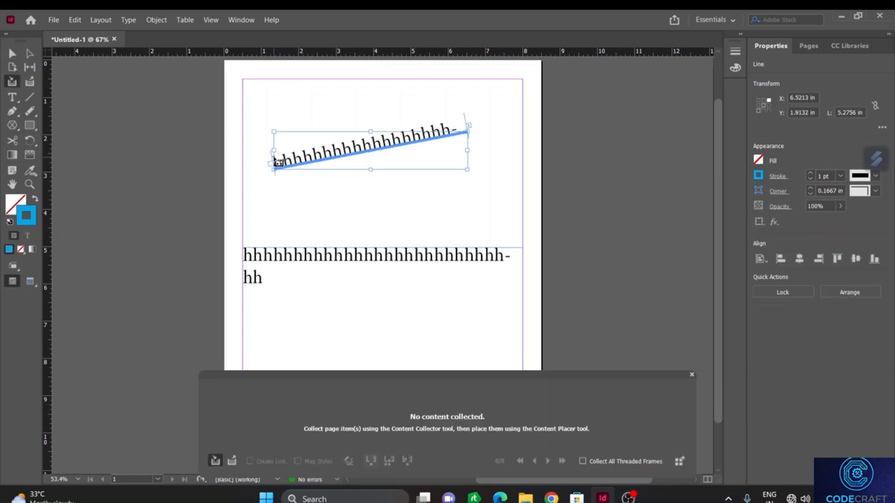
pyautogui.click(362, 151)
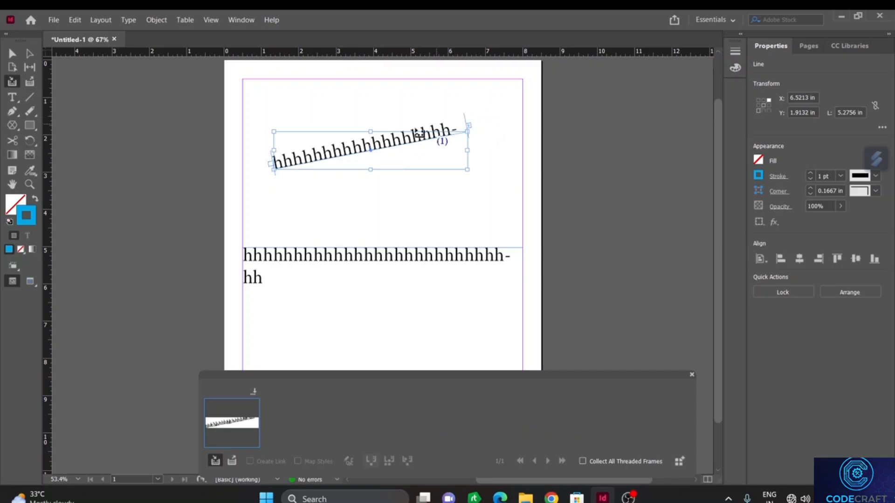
pyautogui.click(269, 329)
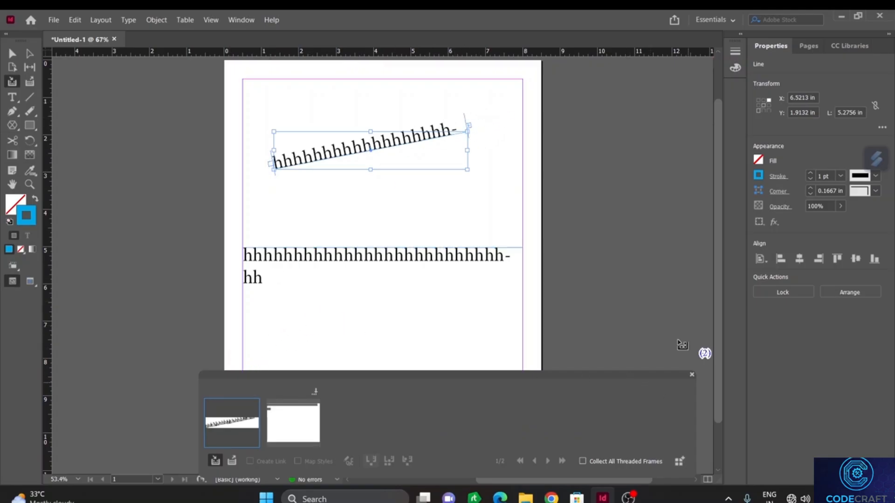
pyautogui.click(691, 375)
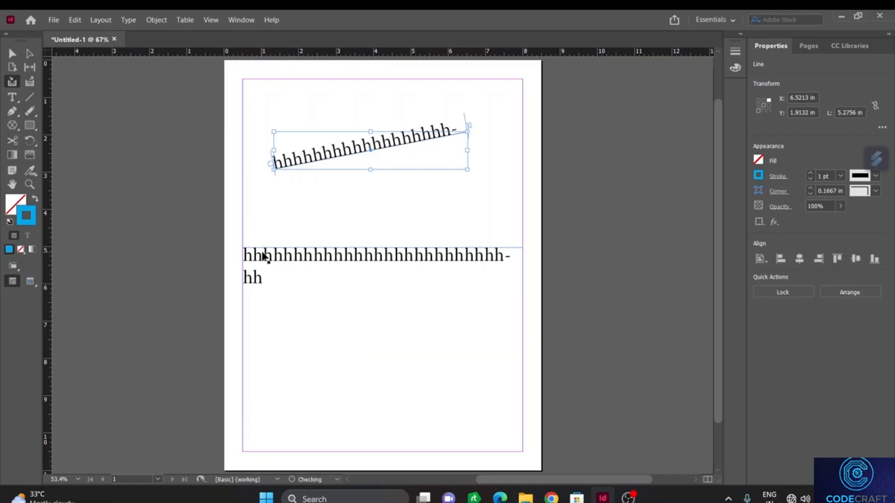
# Reset the slanted path to the default fill and stroke, and collect it again with the Content Collector
pyautogui.press('d')
pyautogui.click(362, 166)
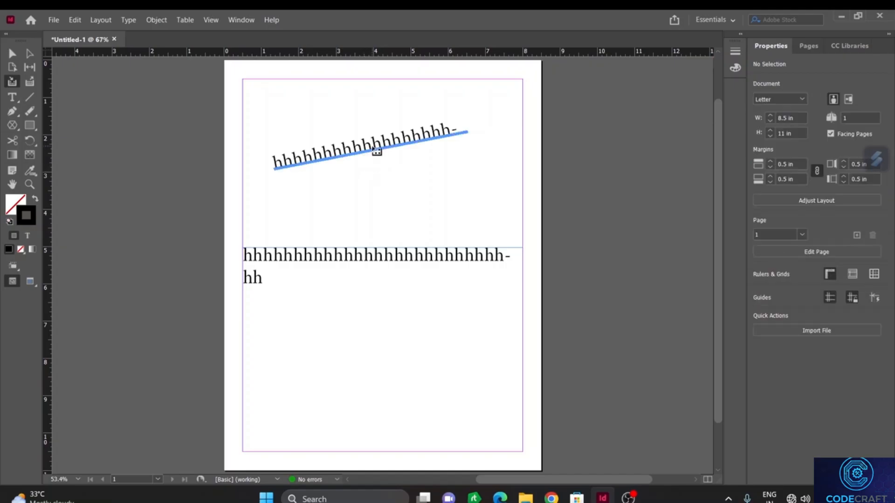
pyautogui.click(371, 146)
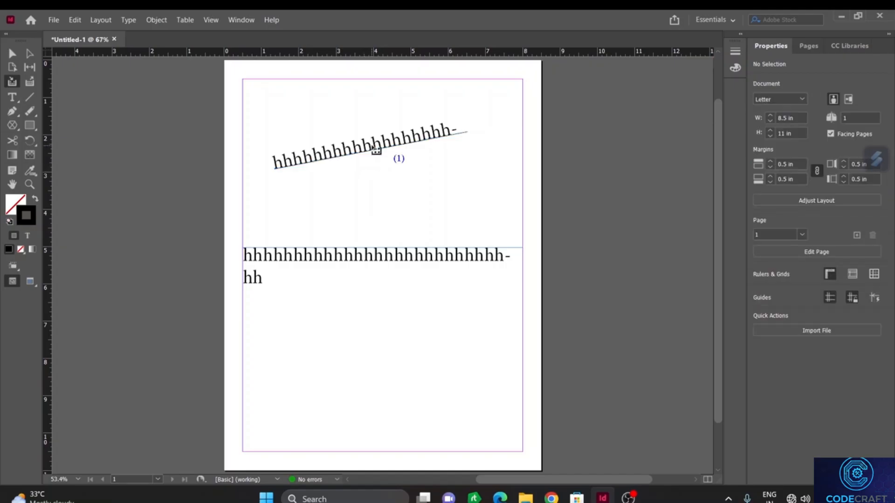
# Delete the characters on the slanted path from the second letter to the end of the line with the Type tool
pyautogui.press('t')
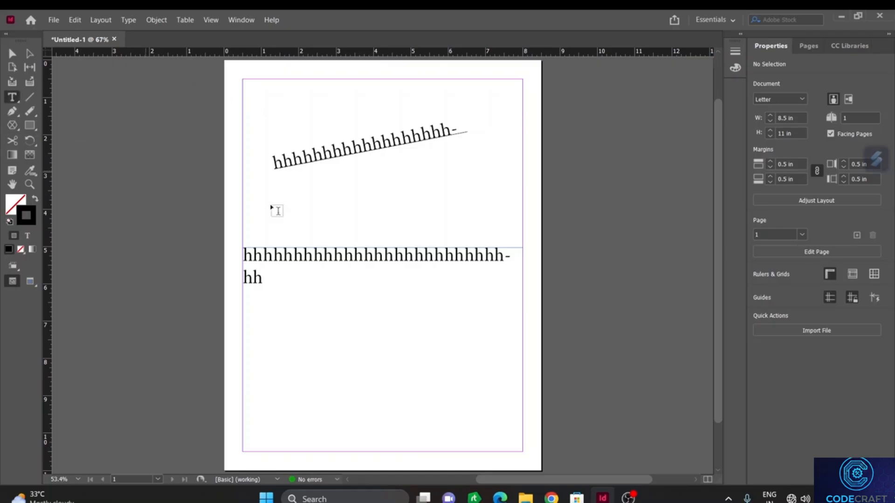
pyautogui.click(269, 163)
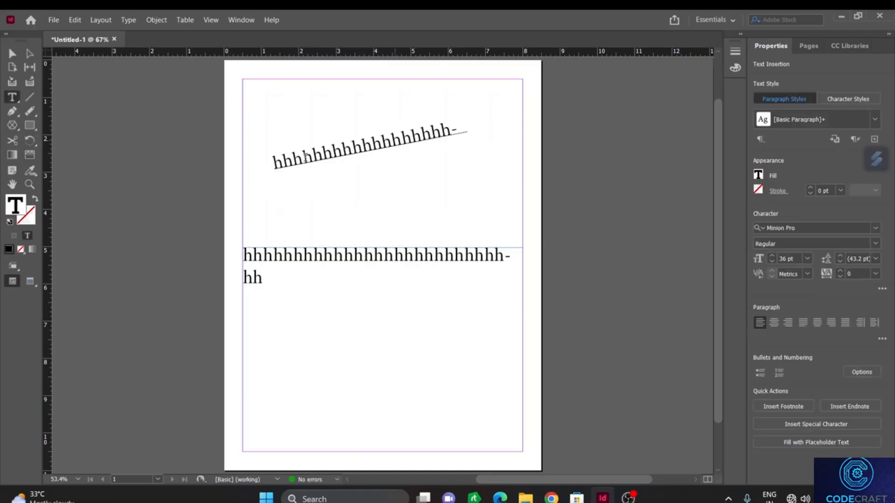
pyautogui.moveTo(280, 161); pyautogui.dragTo(456, 139)
pyautogui.press('BackSpace')
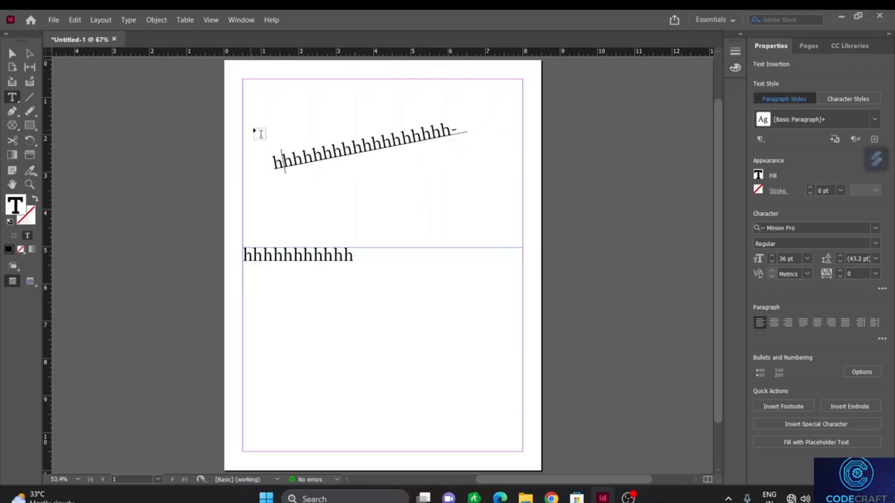
pyautogui.press('Right')
# Delete the slanted text path and the threaded text frame below it from the page
pyautogui.click(11, 55)
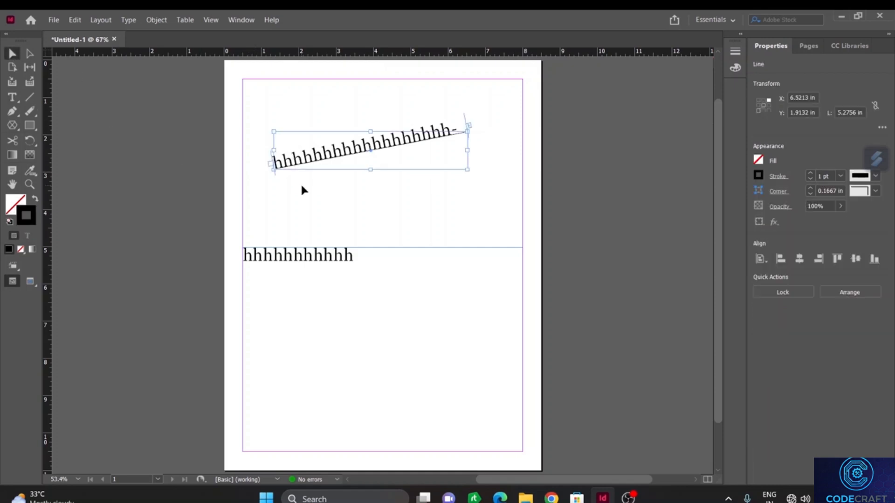
pyautogui.press('Delete')
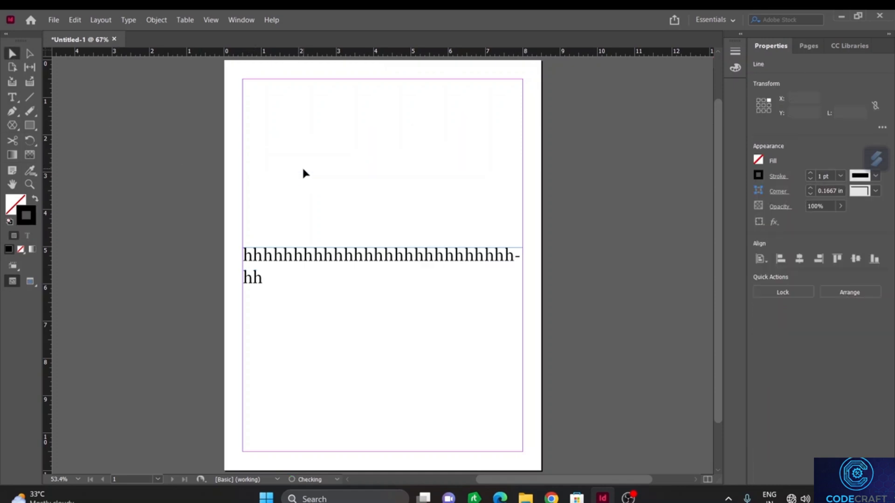
pyautogui.click(320, 259)
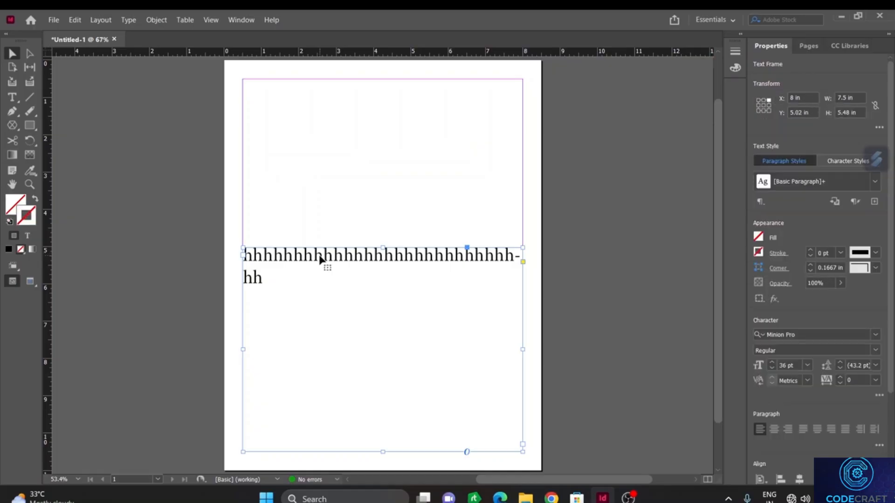
pyautogui.press('Delete')
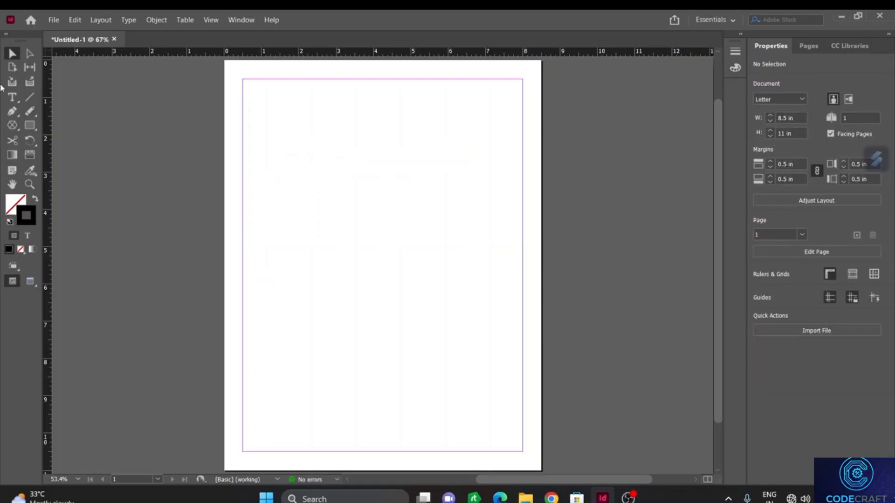
# Draw a text frame in the upper part of the page and resize it to about 4.14 by 1.94 in
pyautogui.click(12, 98)
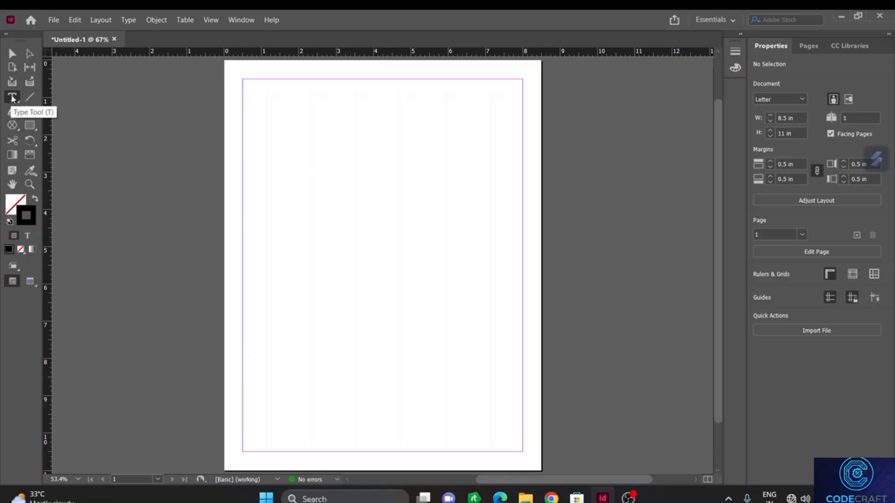
pyautogui.moveTo(271, 107); pyautogui.dragTo(484, 271)
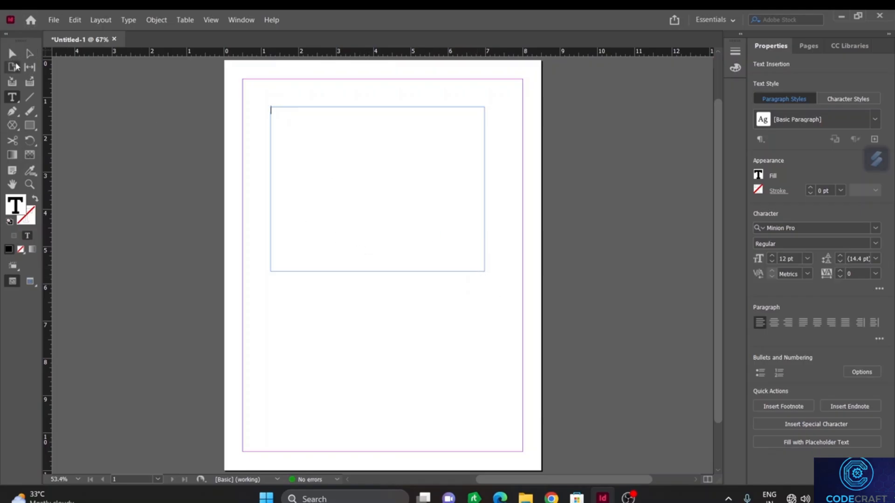
pyautogui.click(12, 53)
pyautogui.moveTo(485, 271); pyautogui.dragTo(424, 179)
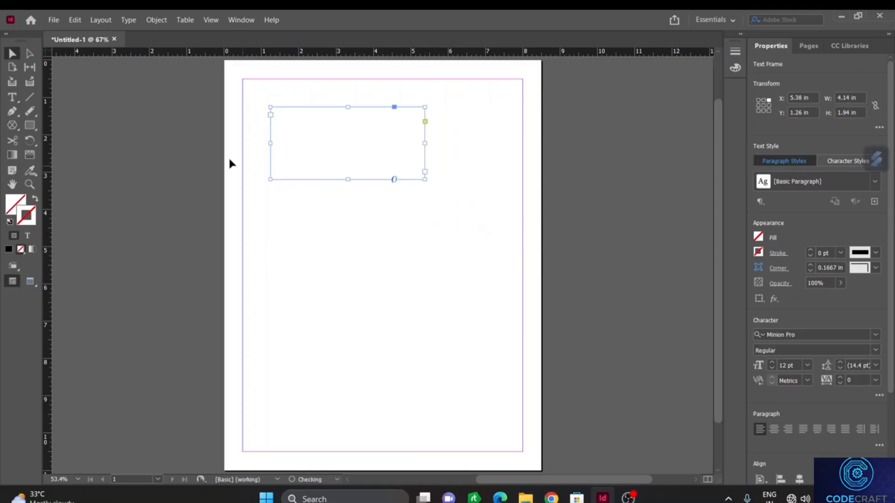
# Enter the text "ADOBE INDESIGN TUTORIAL" in the text frame
pyautogui.click(12, 102)
pyautogui.click(281, 117)
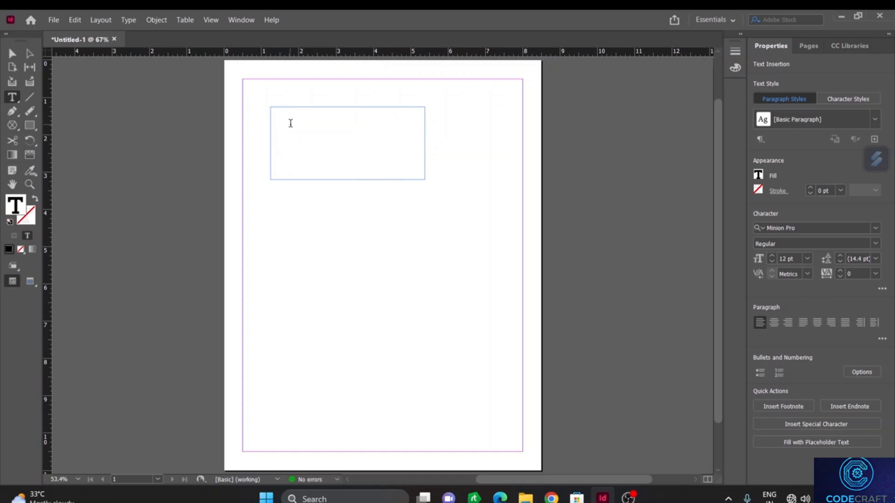
pyautogui.write('ADOBE INDESIGN TUTORIAL')
pyautogui.click(875, 120)
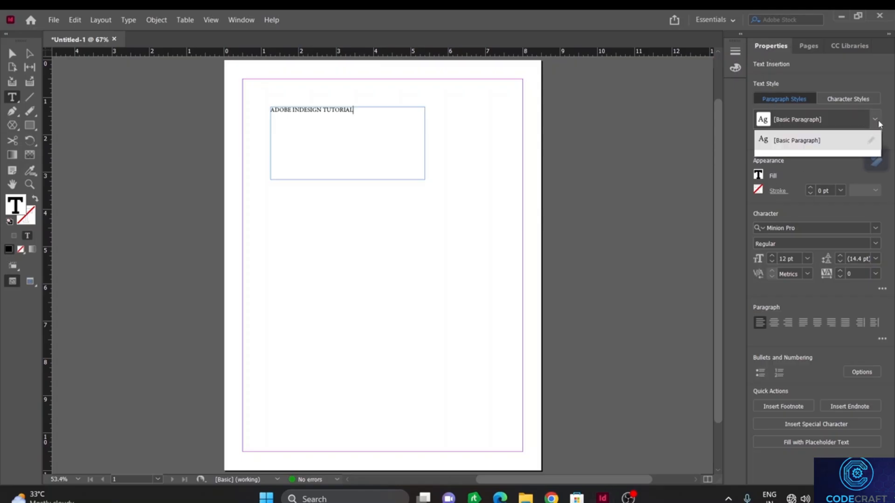
pyautogui.click(834, 140)
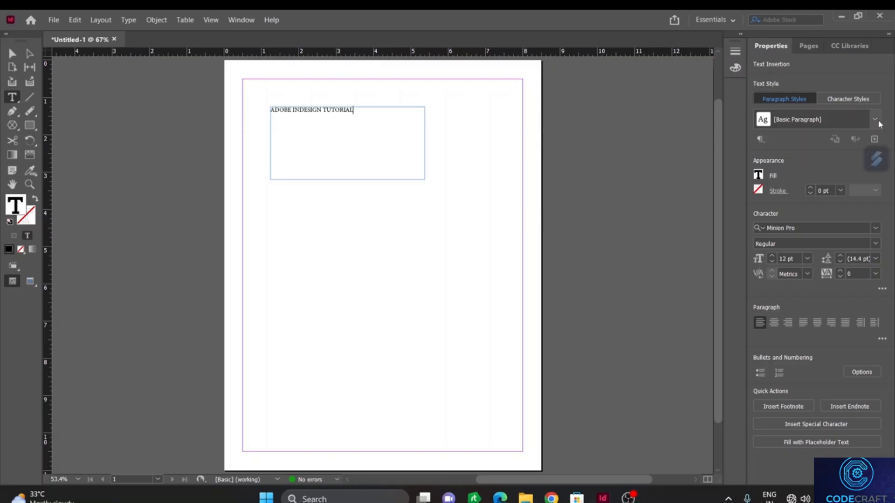
pyautogui.click(759, 176)
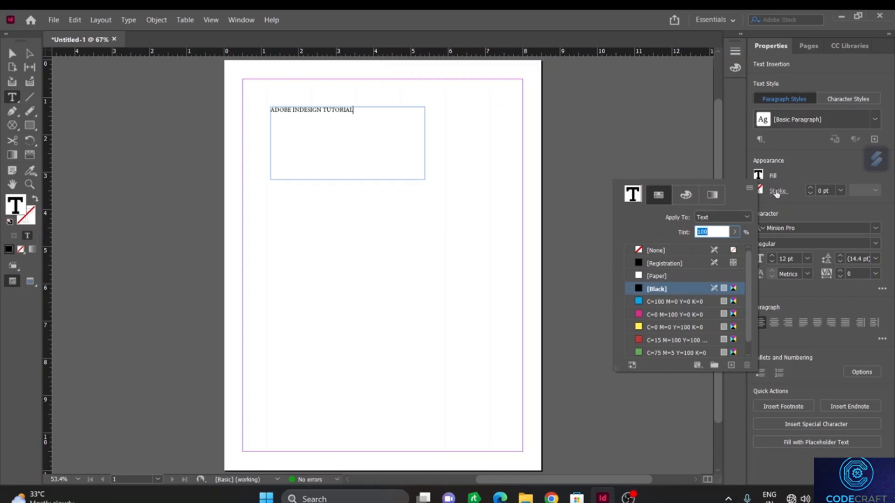
pyautogui.click(784, 171)
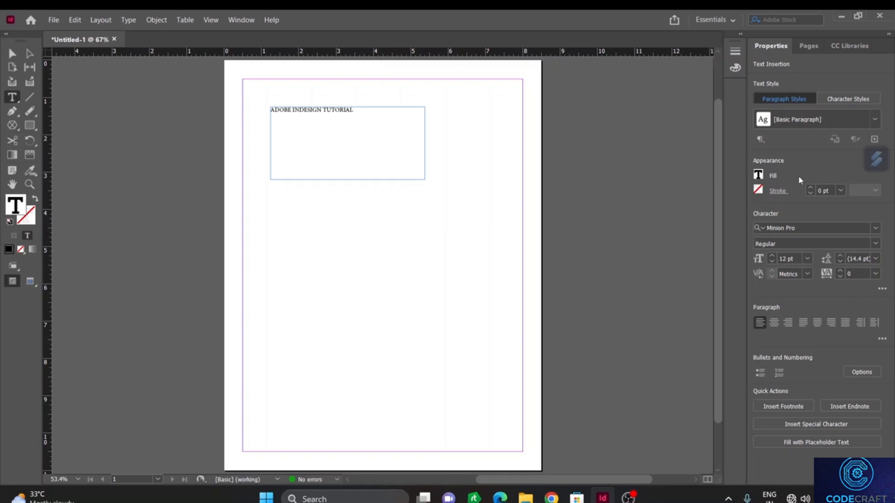
# Set the font size of the whole line "ADOBE INDESIGN TUTORIAL" to 30 pt
pyautogui.click(807, 259)
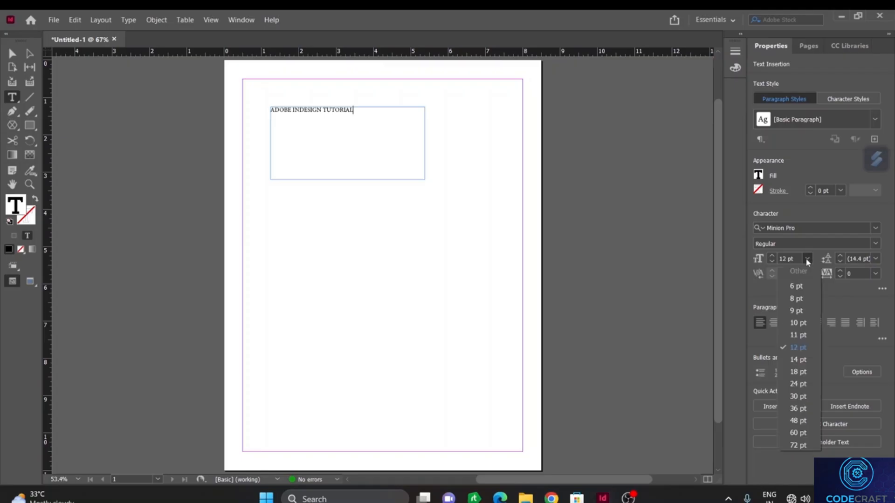
pyautogui.click(798, 397)
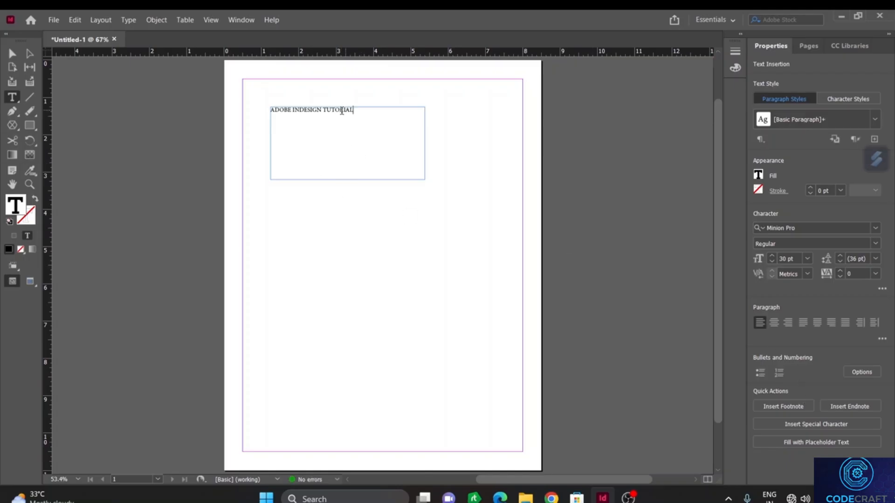
pyautogui.moveTo(355, 110); pyautogui.dragTo(270, 110)
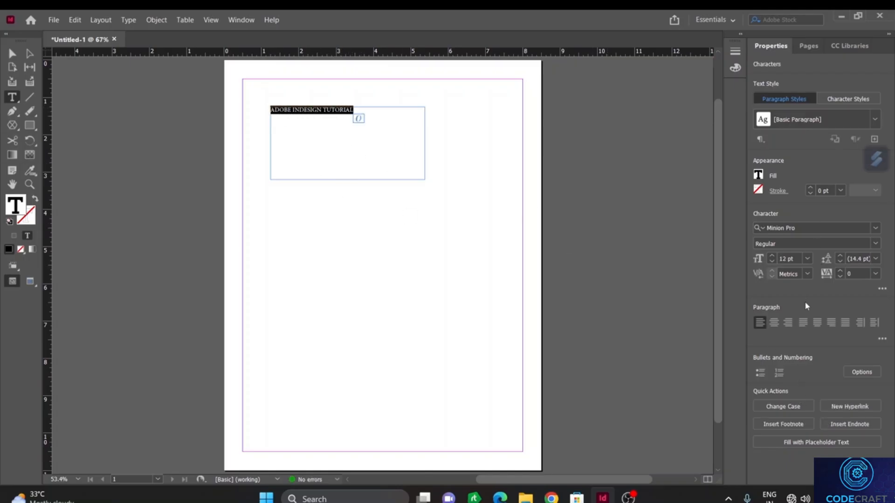
pyautogui.click(807, 258)
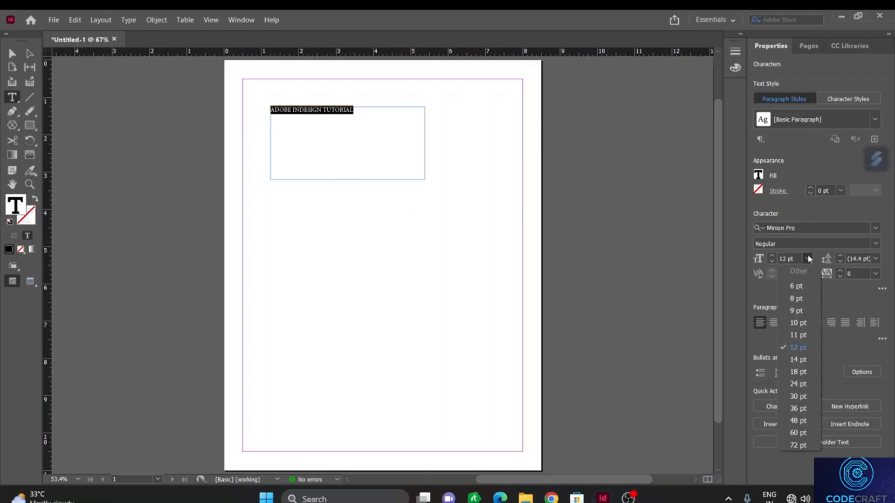
pyautogui.click(796, 400)
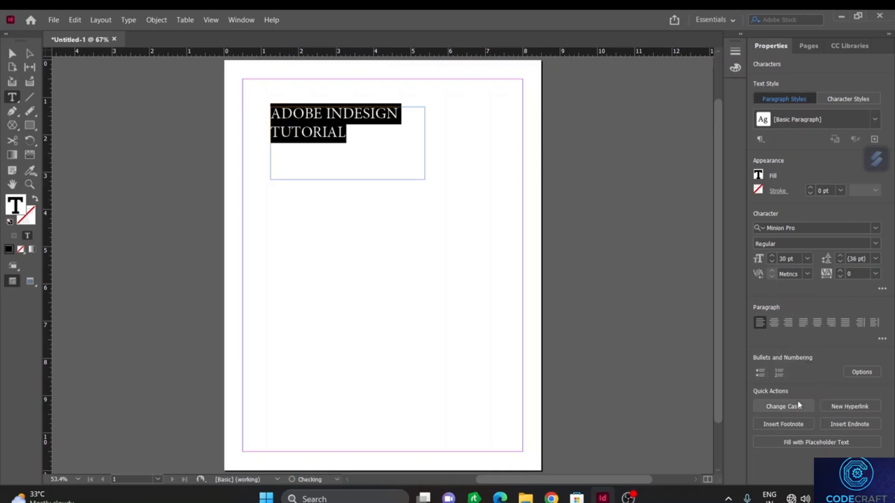
pyautogui.click(350, 134)
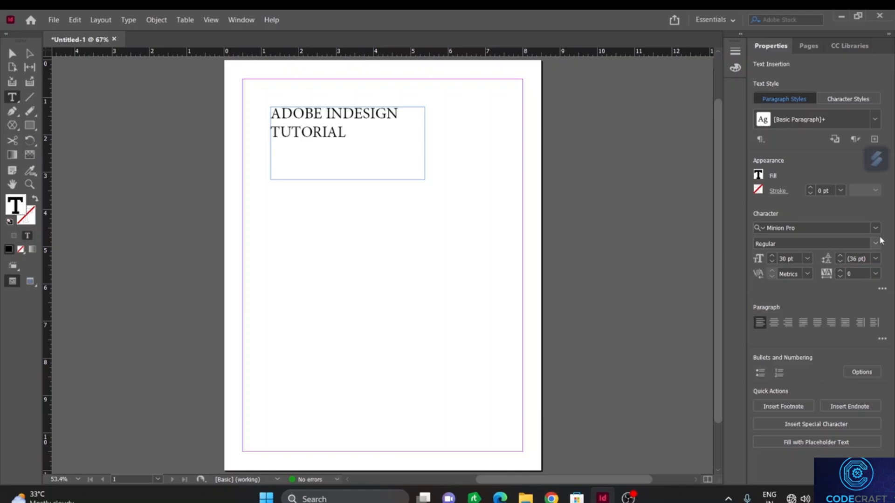
# Try to change the heading's font to Calibri Bold Italic with only the text cursor placed at its end
pyautogui.click(876, 228)
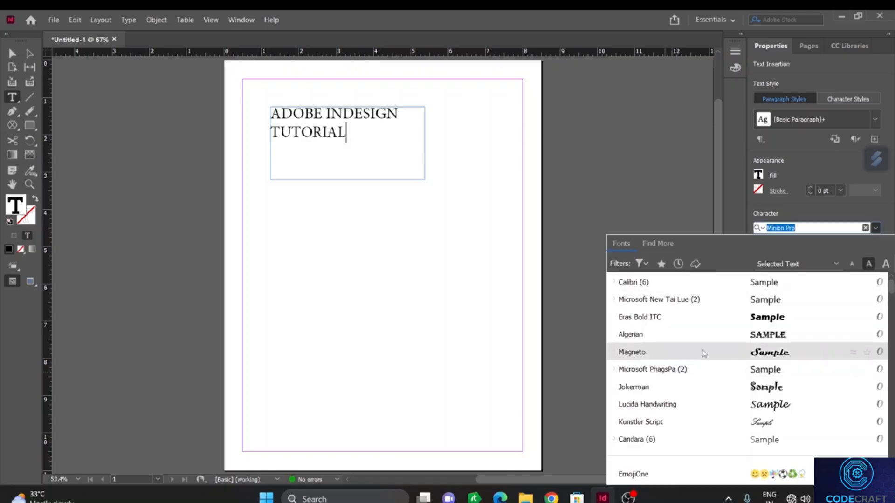
pyautogui.click(680, 282)
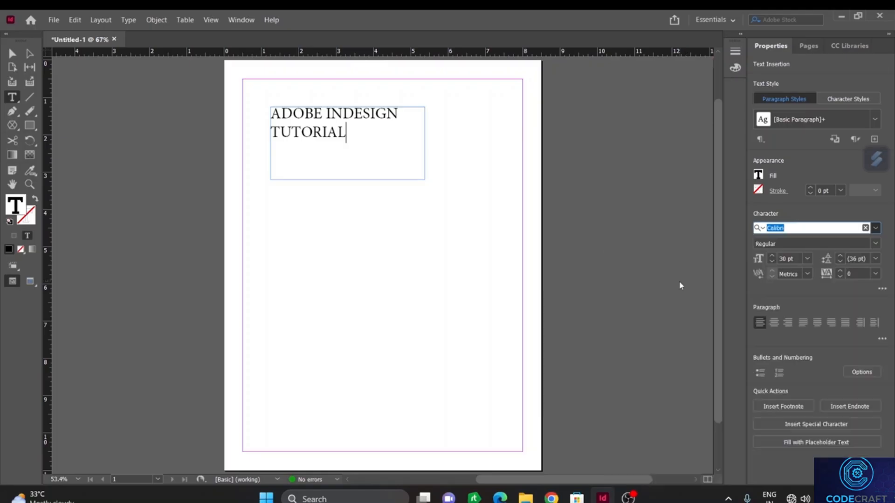
pyautogui.click(874, 244)
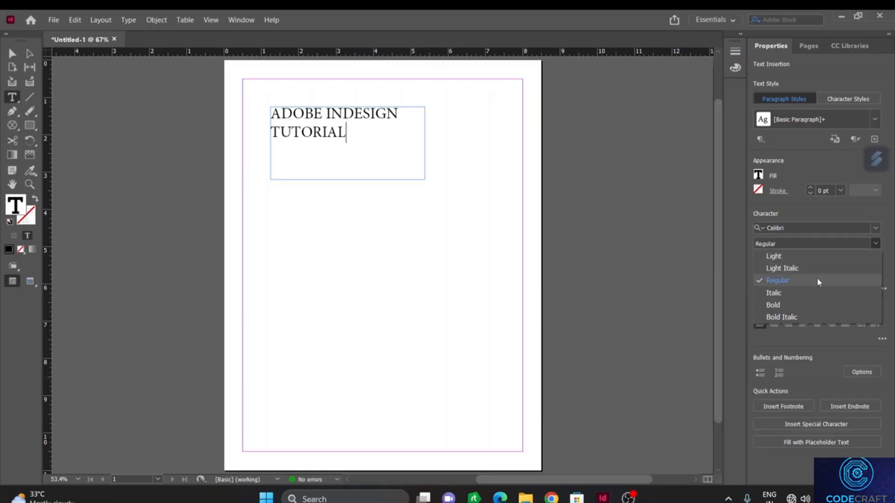
pyautogui.click(812, 317)
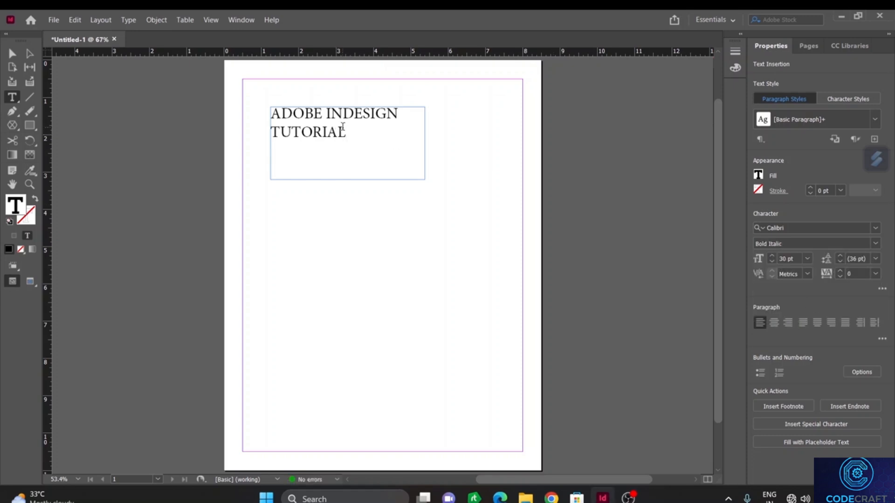
# Apply the Calibri font to the whole "ADOBE INDESIGN TUTORIAL" heading
pyautogui.moveTo(346, 134); pyautogui.dragTo(236, 116)
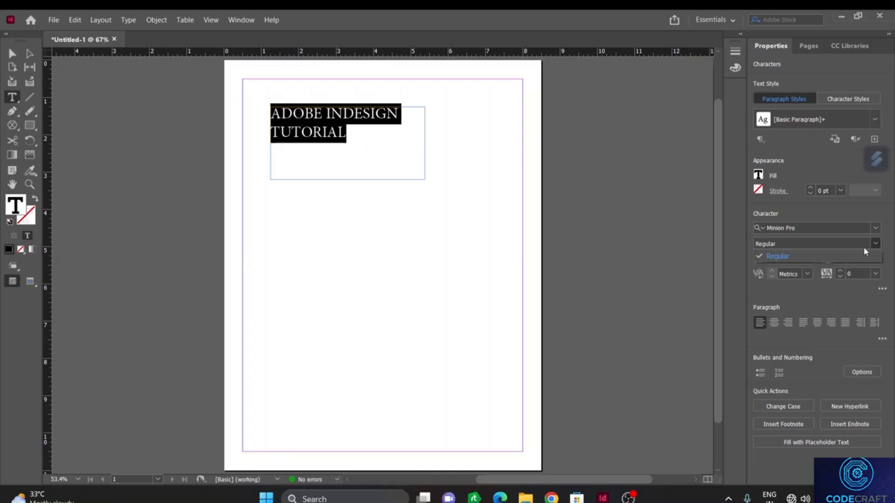
pyautogui.click(863, 245)
pyautogui.click(875, 228)
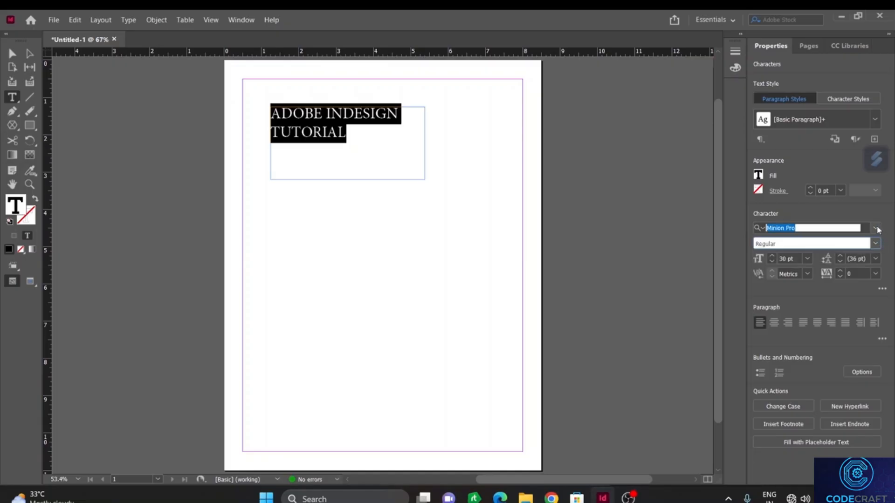
pyautogui.scroll(2, 680, 316)
pyautogui.scroll(3, 681, 316)
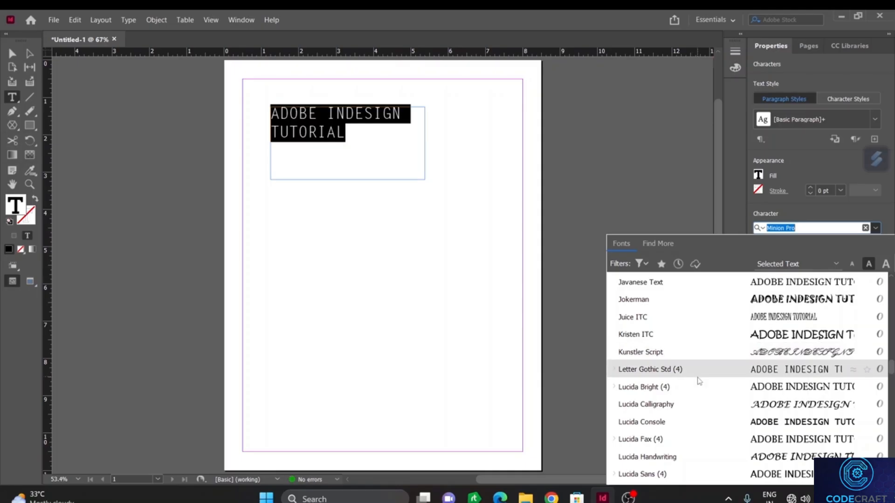
pyautogui.scroll(6, 694, 358)
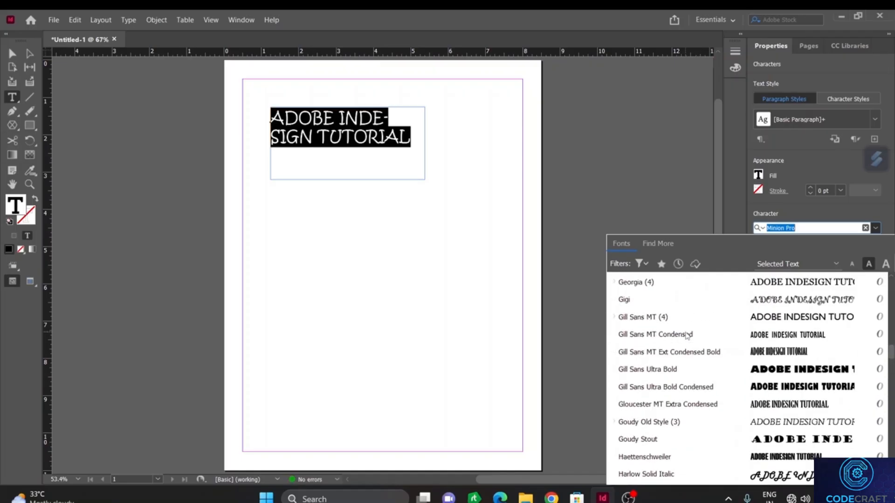
pyautogui.scroll(10, 686, 335)
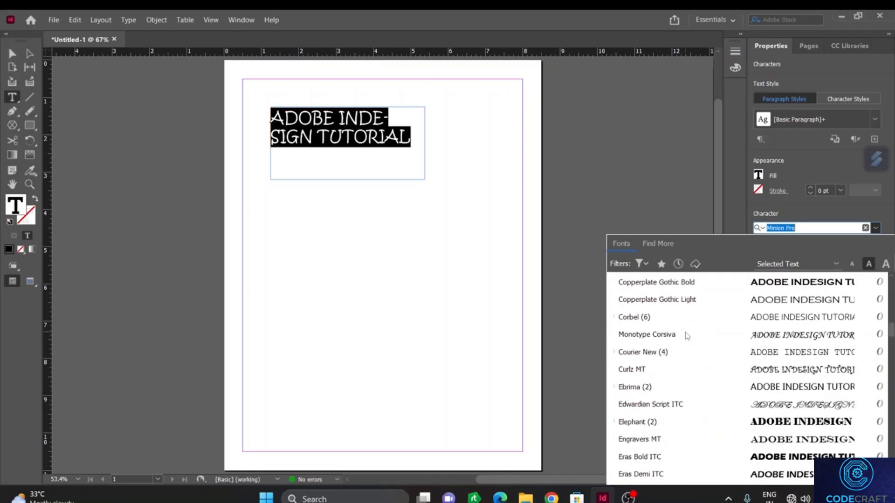
pyautogui.scroll(5, 687, 336)
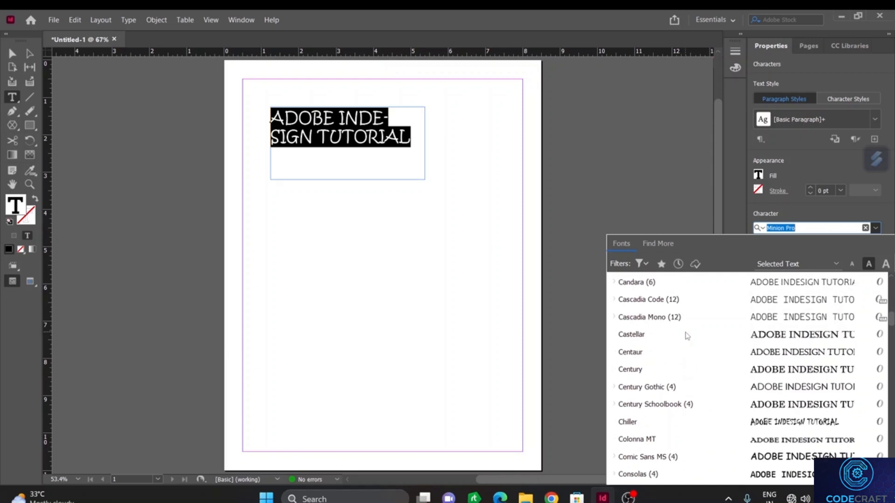
pyautogui.scroll(3, 687, 335)
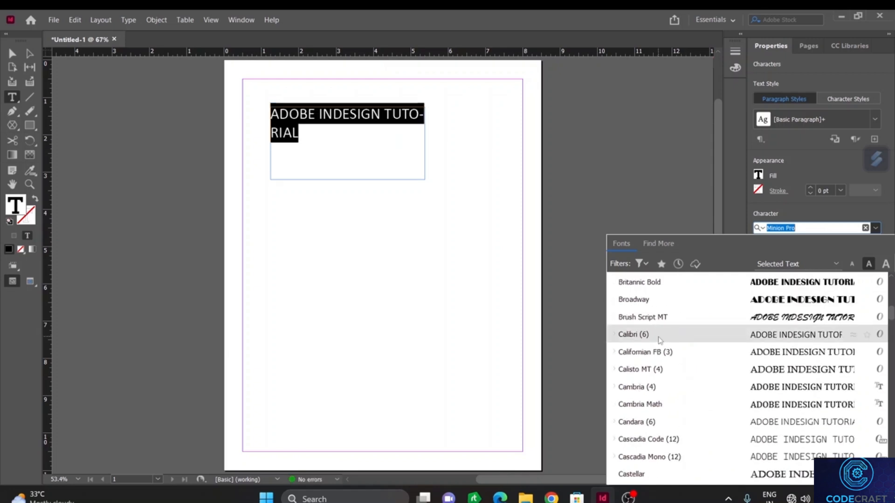
pyautogui.click(659, 336)
pyautogui.click(389, 158)
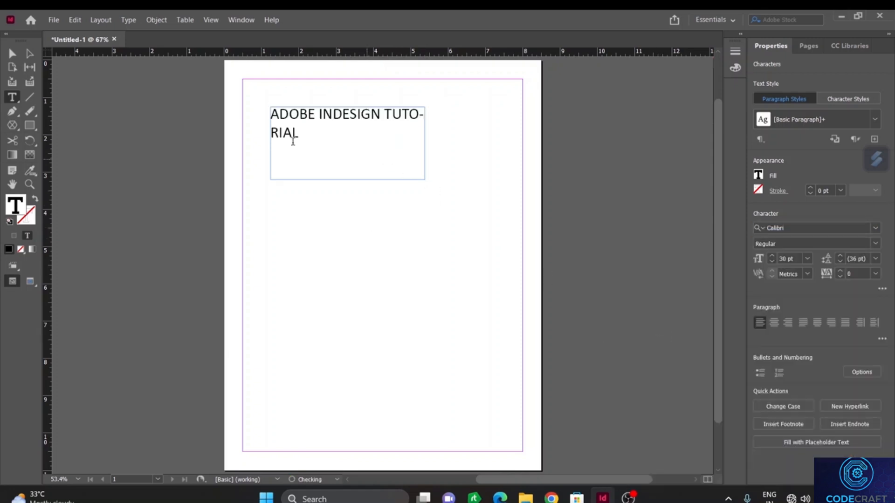
# Enlarge the text frame, mainly in width, so the heading fits on one line, and deselect it
pyautogui.press('Escape')
pyautogui.hotkey('ctrl', 'shift', 'm')
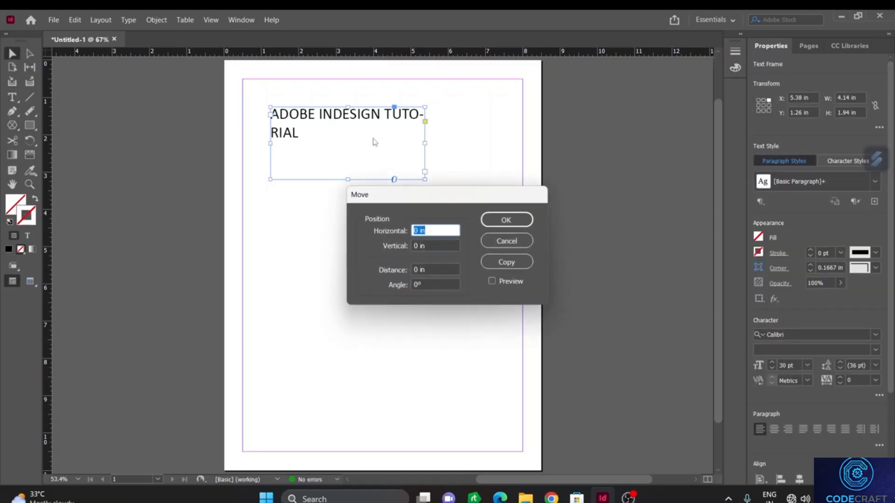
pyautogui.click(496, 242)
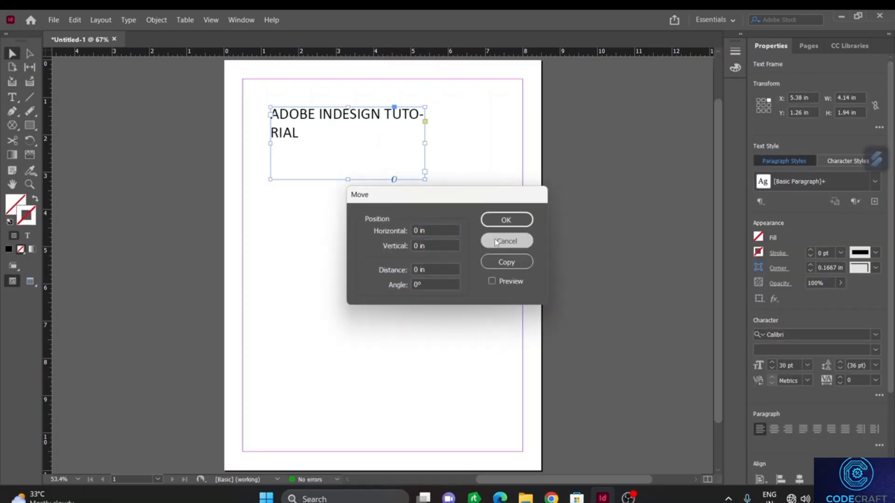
pyautogui.moveTo(424, 180); pyautogui.dragTo(491, 190)
pyautogui.click(464, 228)
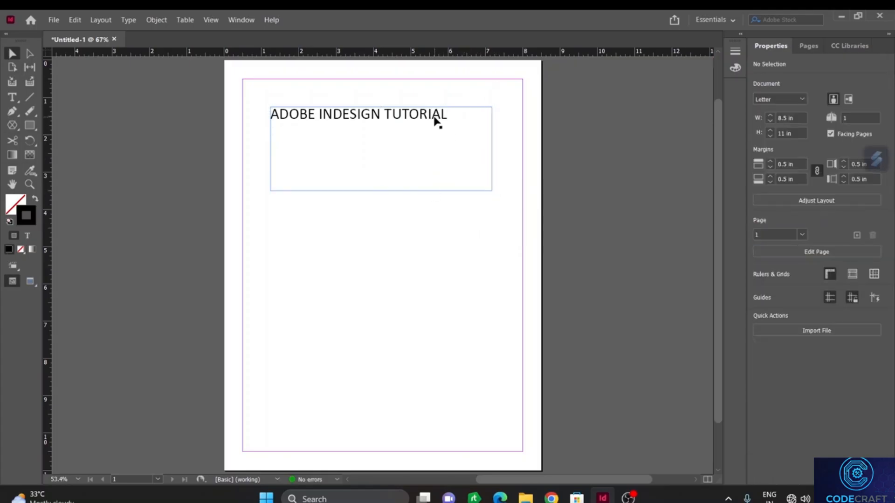
# Copy the heading "ADOBE INDESIGN TUTORIAL" and paste it as a second line below the first
pyautogui.click(17, 101)
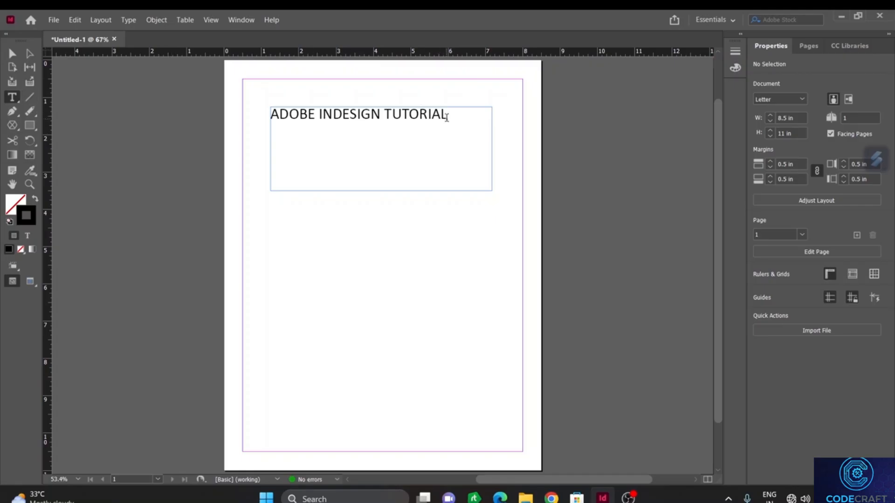
pyautogui.moveTo(446, 116); pyautogui.dragTo(269, 116)
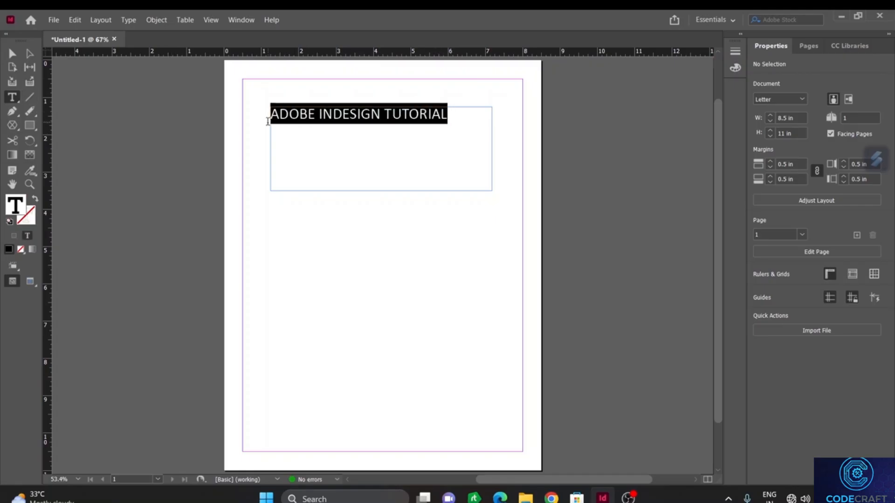
pyautogui.rightClick(305, 111)
pyautogui.click(329, 132)
pyautogui.click(276, 137)
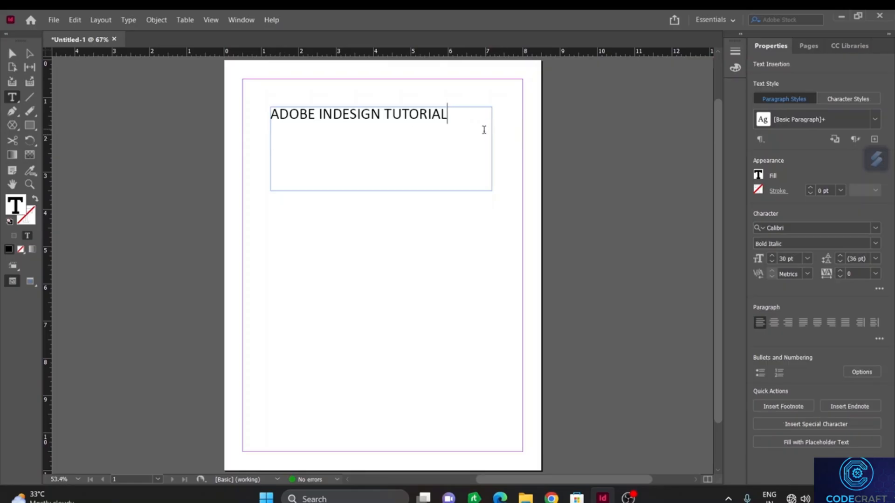
pyautogui.press('Return')
pyautogui.rightClick(278, 136)
pyautogui.click(299, 135)
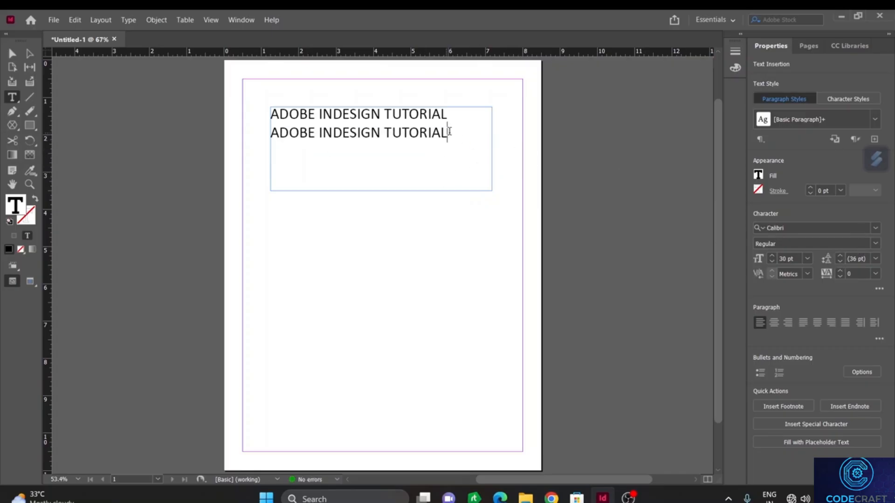
# Apply the Bold Italic style to both "ADOBE INDESIGN TUTORIAL" lines
pyautogui.moveTo(448, 135); pyautogui.dragTo(249, 98)
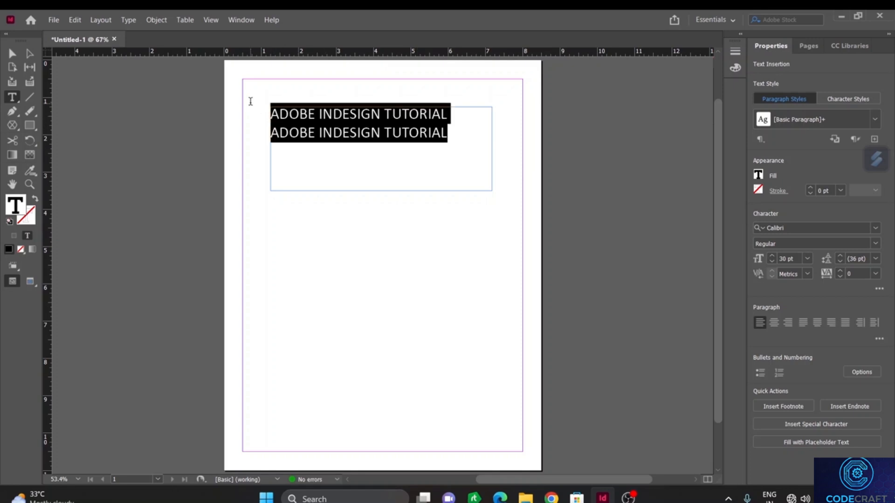
pyautogui.click(879, 248)
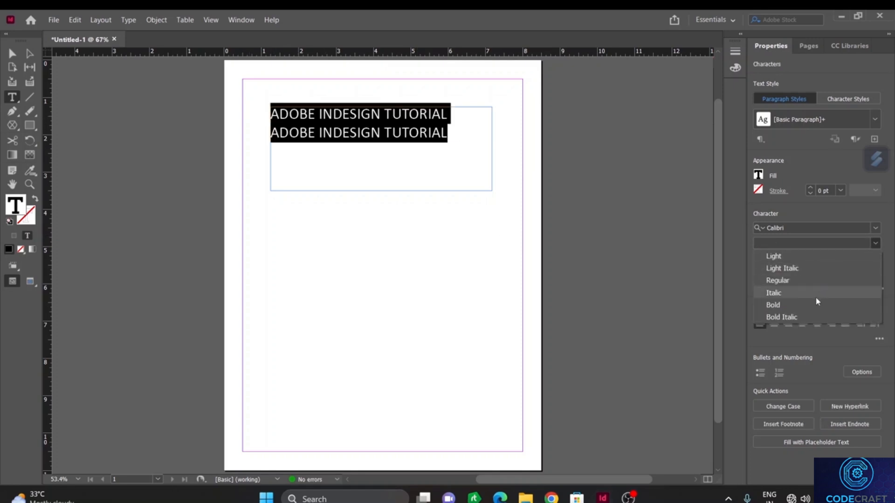
pyautogui.click(814, 316)
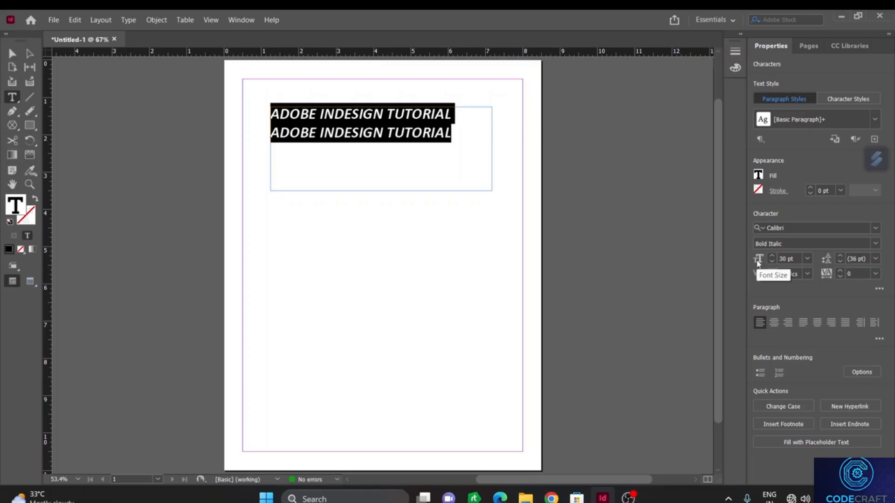
# Give the two heading lines a stroke, trying a 3 pt weight before settling on 1 pt
pyautogui.click(773, 192)
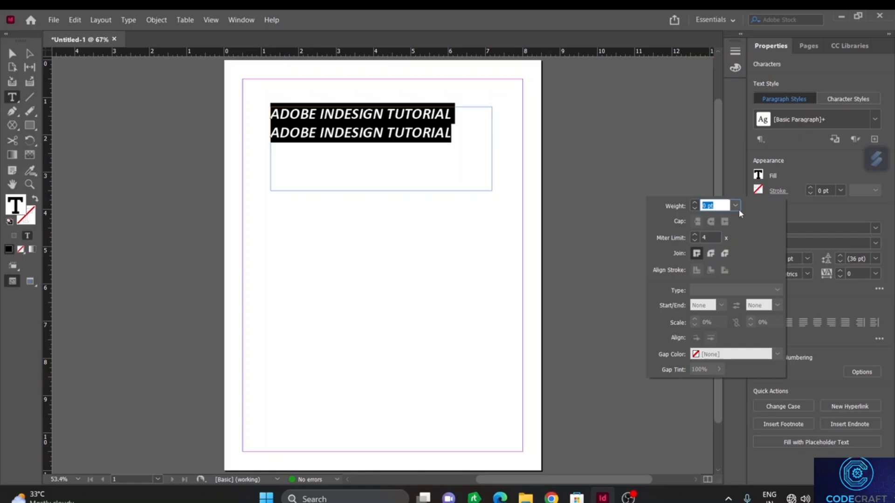
pyautogui.click(735, 205)
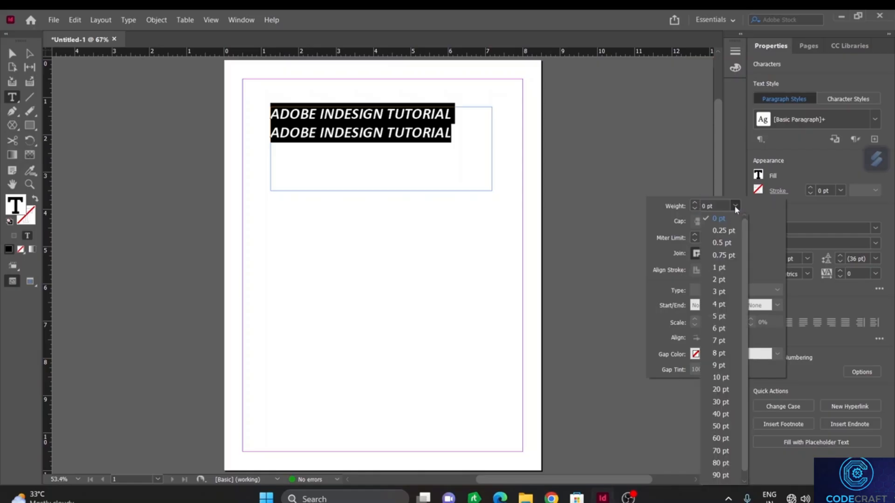
pyautogui.click(720, 292)
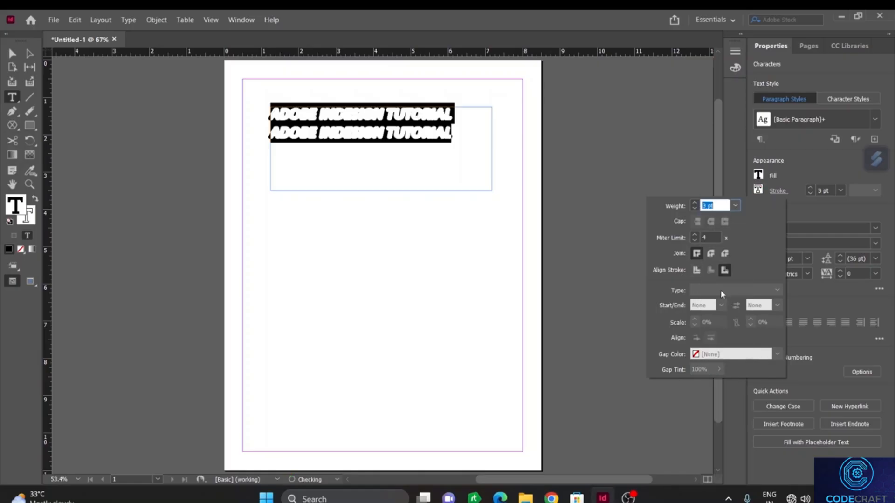
pyautogui.click(734, 206)
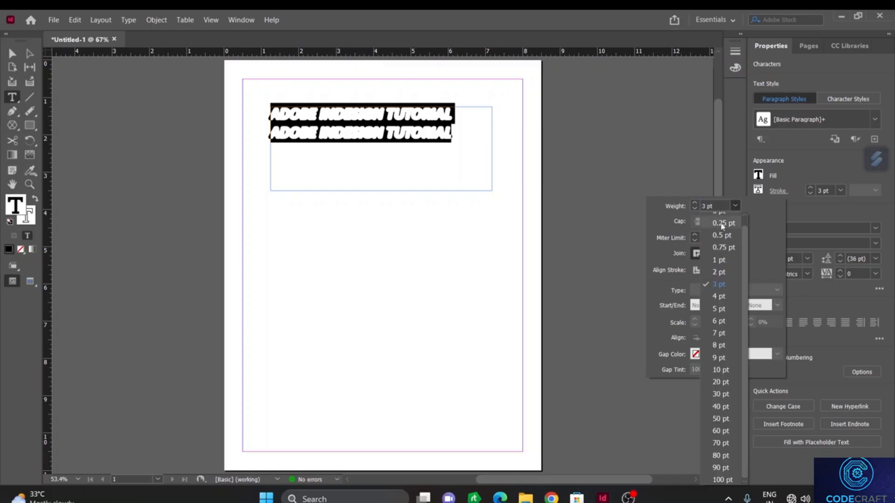
pyautogui.click(718, 260)
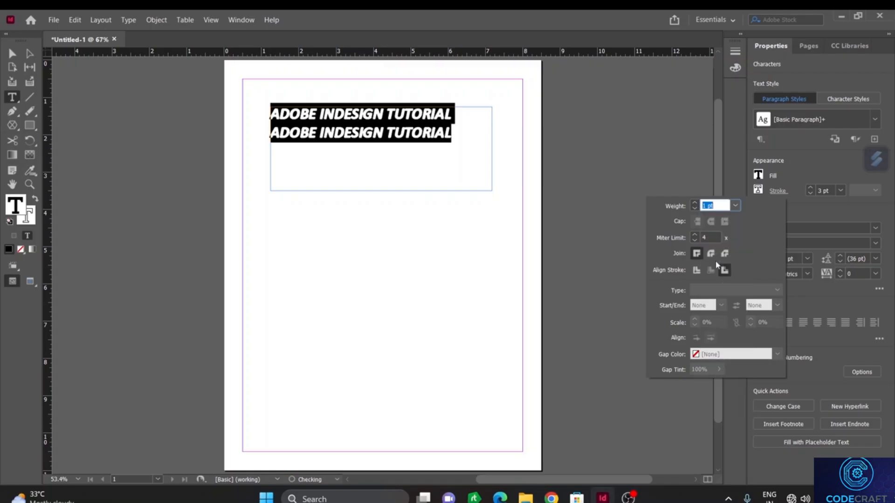
pyautogui.click(757, 179)
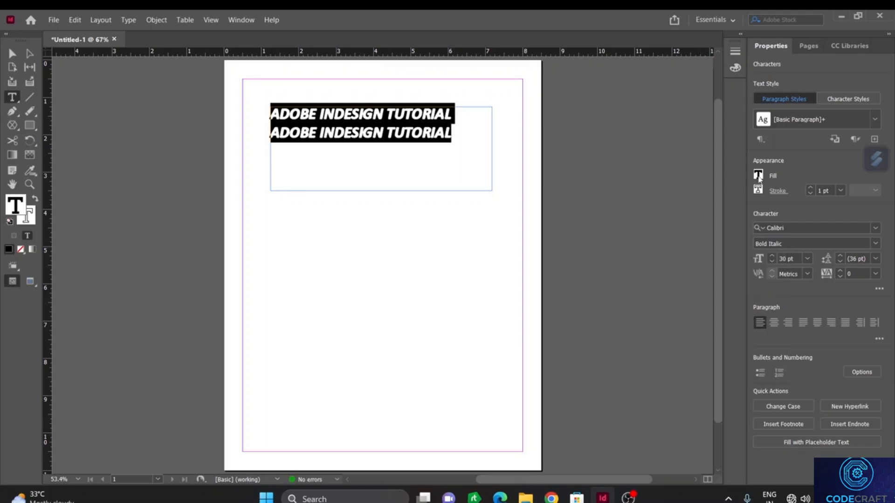
# Fill the heading text with the magenta swatch C=0 M=100 Y=0 K=0, after trying the red swatch
pyautogui.click(759, 180)
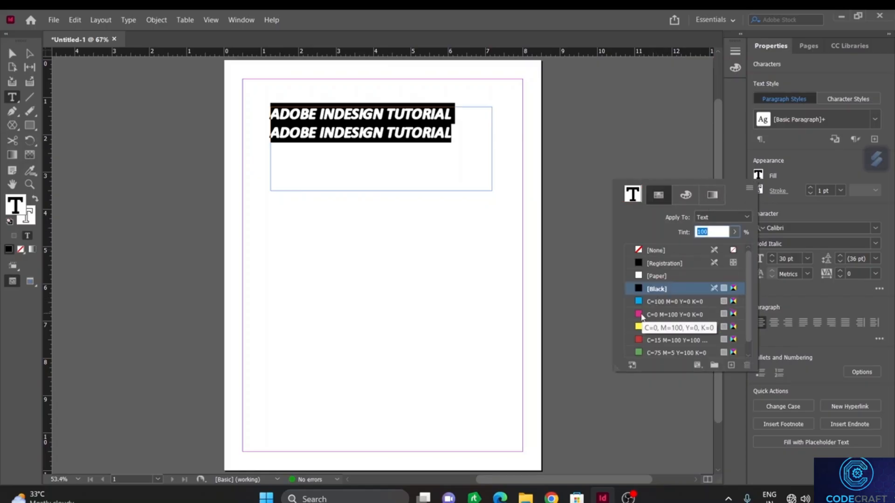
pyautogui.click(639, 340)
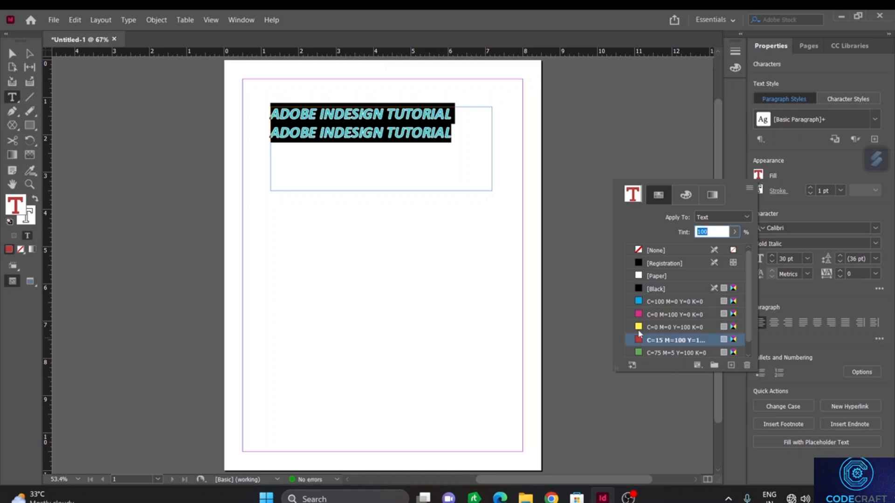
pyautogui.click(639, 315)
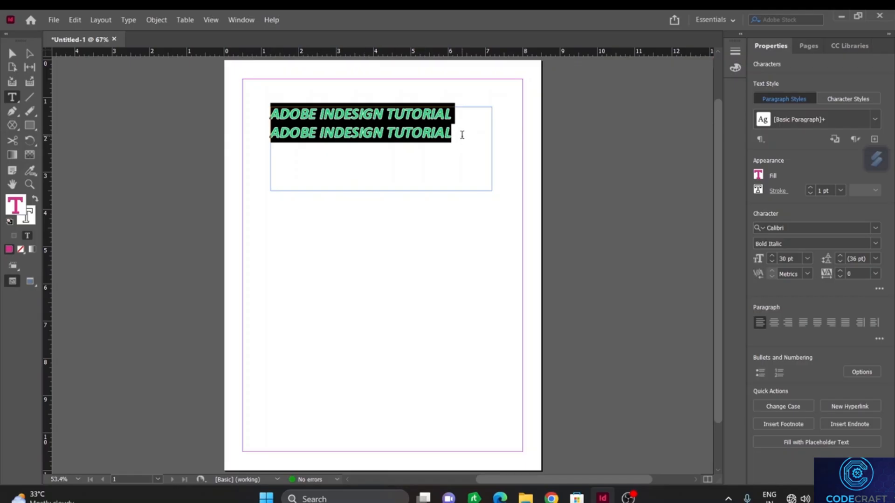
# Increase the leading of the two heading lines step by step to 57 pt
pyautogui.click(840, 256)
pyautogui.click(840, 257)
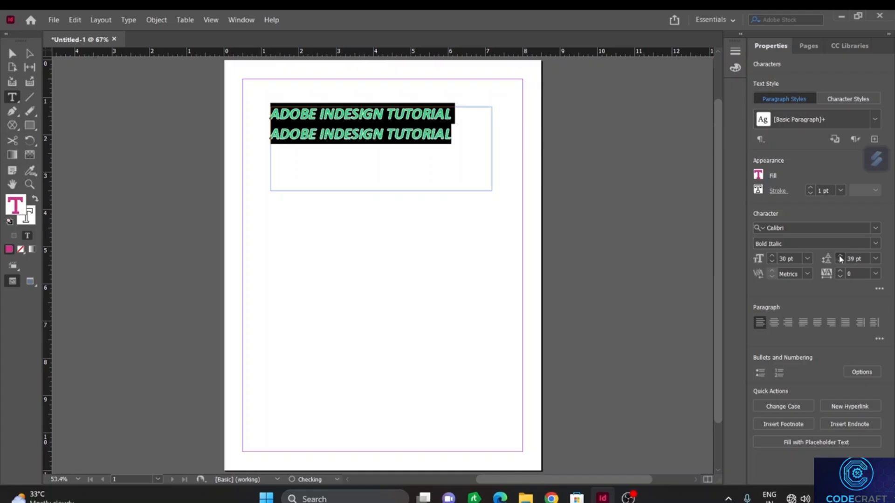
pyautogui.click(840, 256)
pyautogui.click(840, 256)
pyautogui.click(840, 256)
pyautogui.click(840, 257)
pyautogui.click(840, 256)
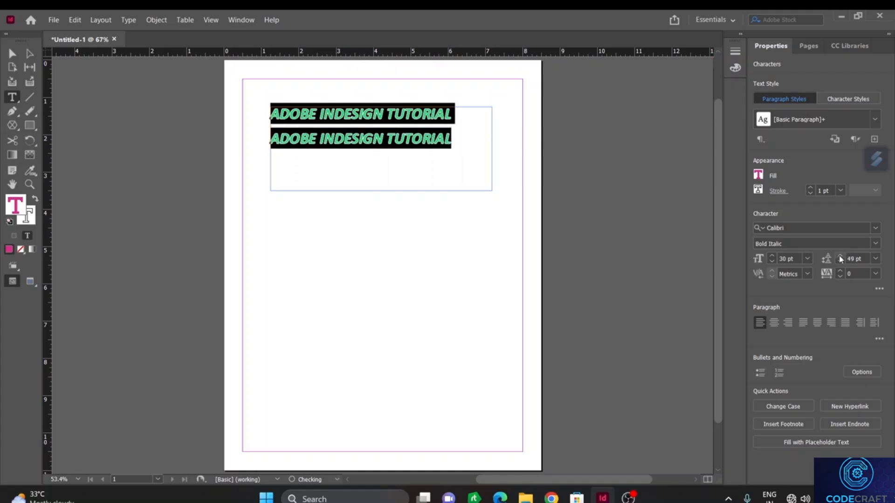
pyautogui.click(840, 257)
pyautogui.click(840, 256)
pyautogui.click(840, 256)
pyautogui.click(840, 256)
pyautogui.click(840, 256)
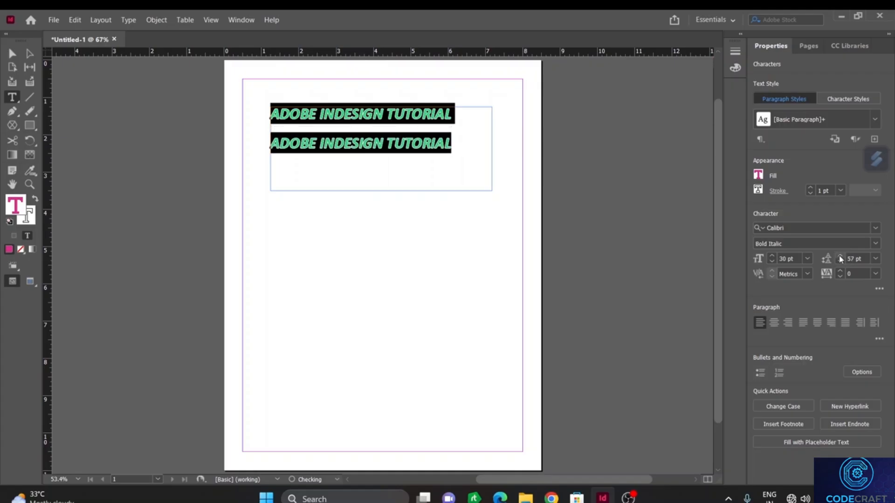
# Reduce the leading step by step to 17 pt so the two heading lines overlap, and deselect the text
pyautogui.click(837, 261)
pyautogui.click(838, 261)
pyautogui.click(838, 261)
pyautogui.click(837, 261)
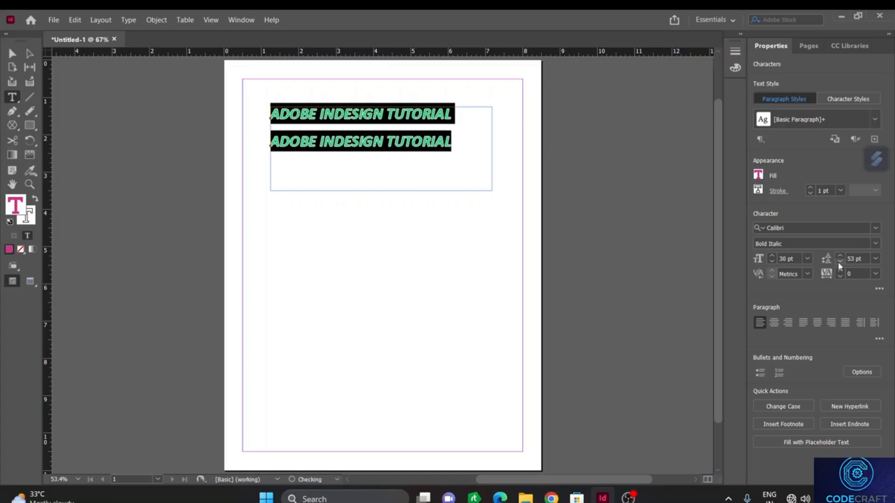
pyautogui.click(838, 262)
pyautogui.click(837, 261)
pyautogui.click(838, 262)
pyautogui.click(837, 262)
pyautogui.click(837, 262)
pyautogui.click(838, 262)
pyautogui.click(837, 261)
pyautogui.click(838, 261)
pyautogui.click(838, 261)
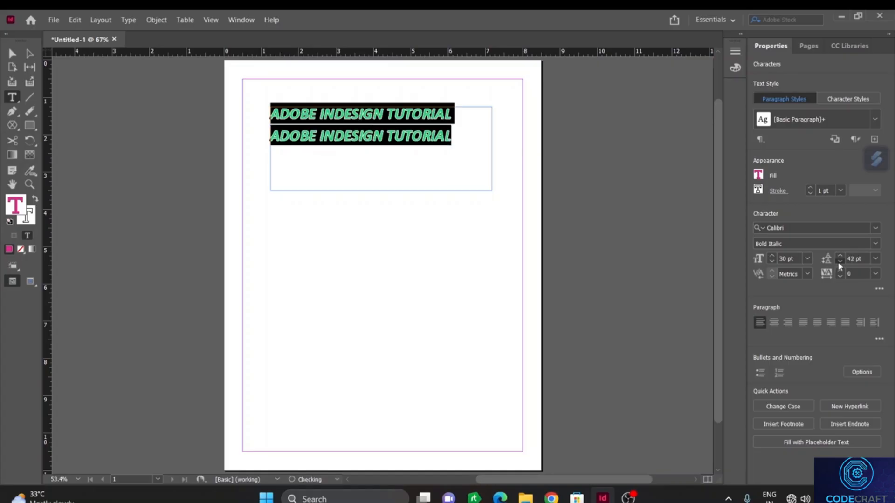
pyautogui.click(837, 261)
pyautogui.click(837, 262)
pyautogui.click(838, 261)
pyautogui.click(837, 262)
pyautogui.click(837, 262)
pyautogui.click(837, 261)
pyautogui.click(837, 262)
pyautogui.click(837, 261)
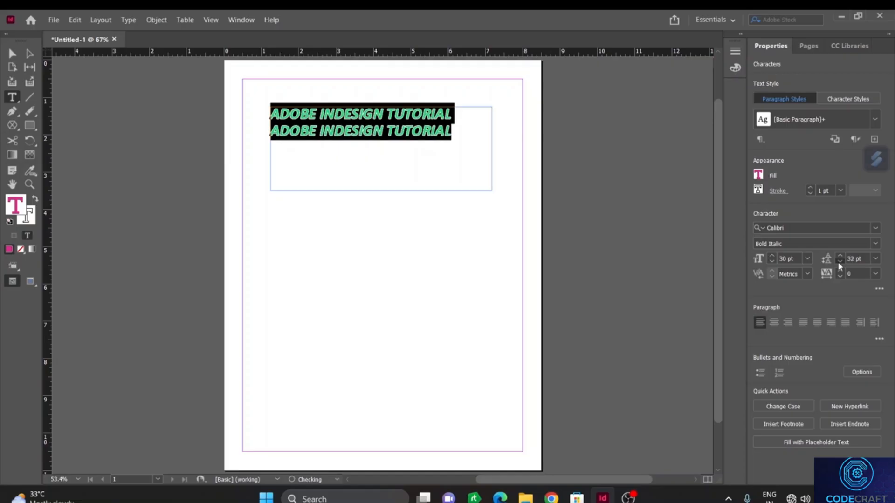
pyautogui.click(838, 261)
pyautogui.click(837, 261)
pyautogui.click(837, 261)
pyautogui.click(838, 261)
pyautogui.click(837, 262)
pyautogui.click(837, 261)
pyautogui.click(837, 261)
pyautogui.click(837, 262)
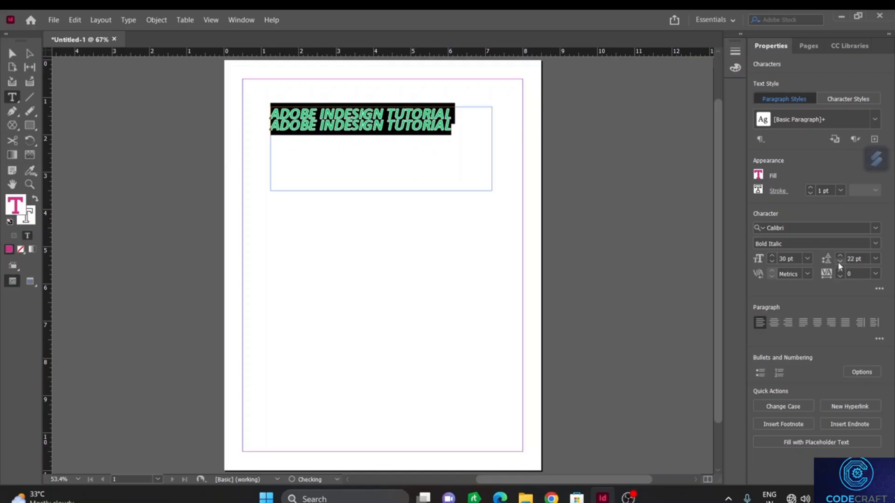
pyautogui.click(837, 262)
pyautogui.click(837, 261)
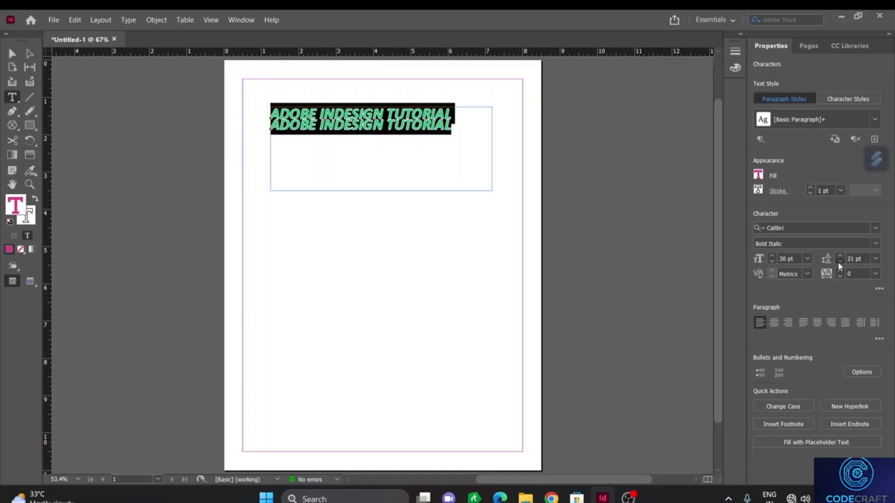
pyautogui.click(838, 262)
pyautogui.click(837, 261)
pyautogui.click(838, 261)
pyautogui.click(837, 261)
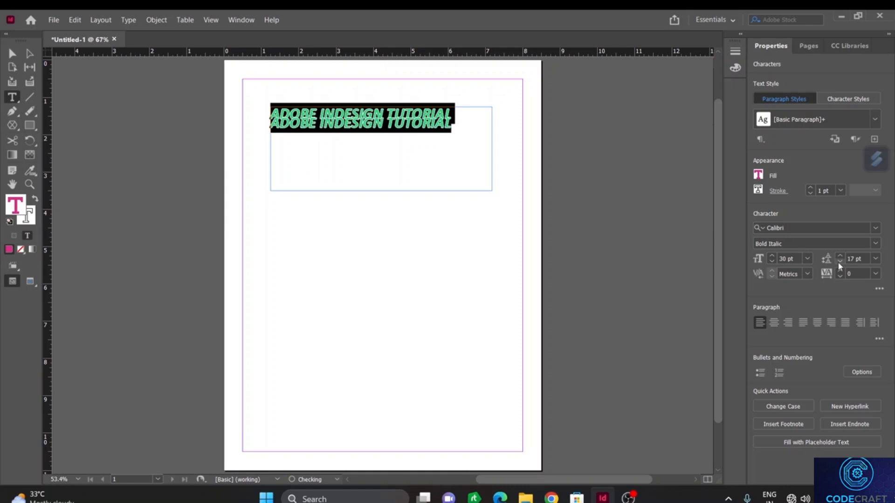
pyautogui.click(440, 175)
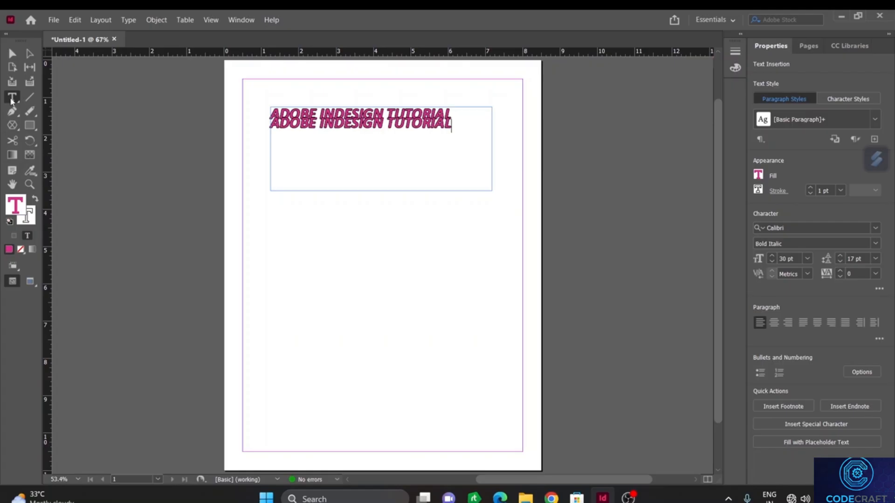
# Set the tracking of both heading lines to 60, leaving the kerning on Metrics
pyautogui.moveTo(455, 123); pyautogui.dragTo(256, 110)
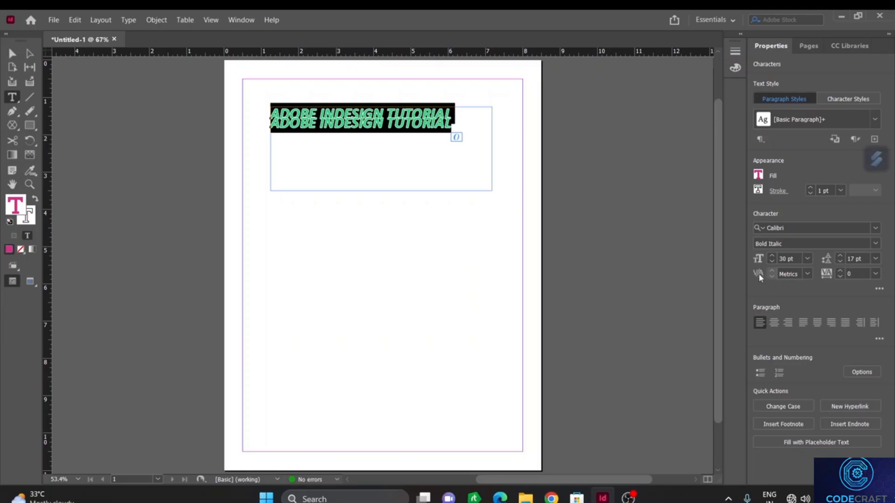
pyautogui.click(788, 274)
pyautogui.click(788, 272)
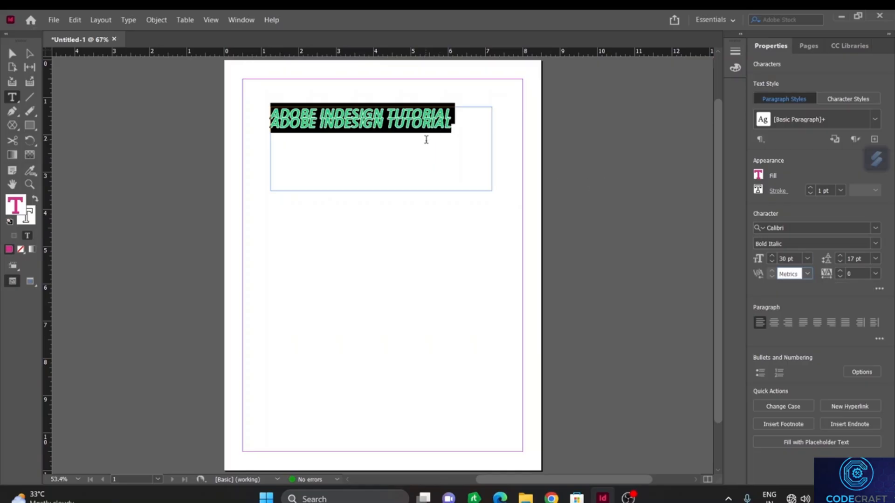
pyautogui.click(840, 270)
pyautogui.click(840, 271)
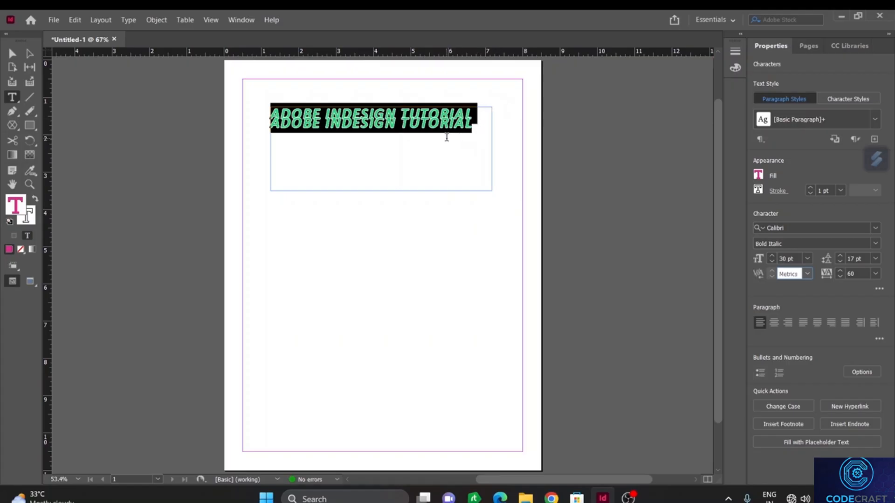
pyautogui.click(414, 146)
pyautogui.moveTo(472, 128); pyautogui.dragTo(401, 130)
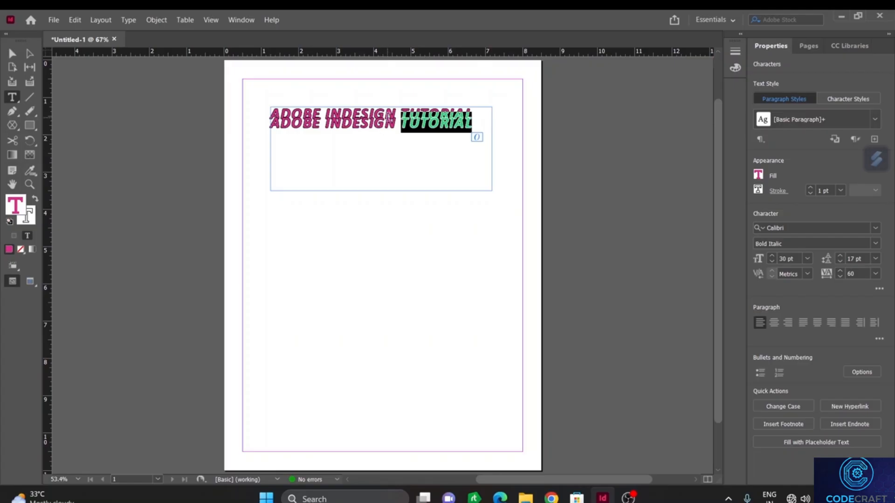
pyautogui.click(475, 138)
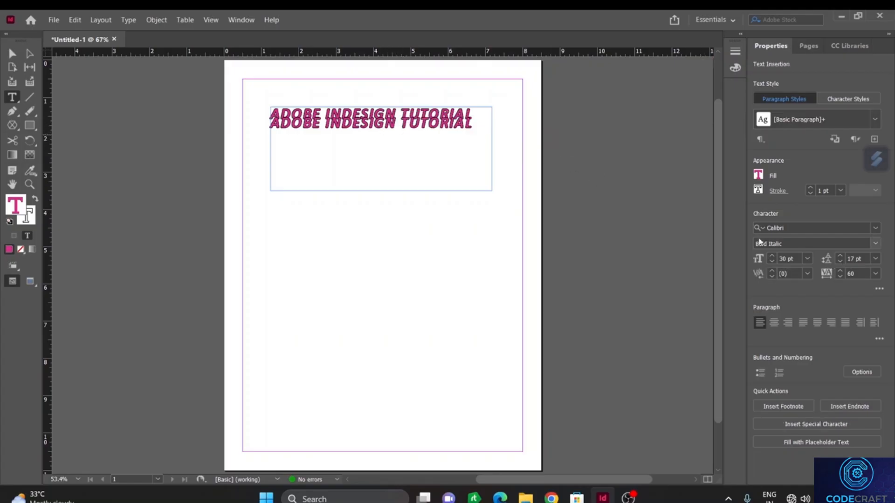
# Set the leading of both heading lines to 35 pt so they no longer overlap, and deselect the text
pyautogui.moveTo(478, 124); pyautogui.dragTo(273, 96)
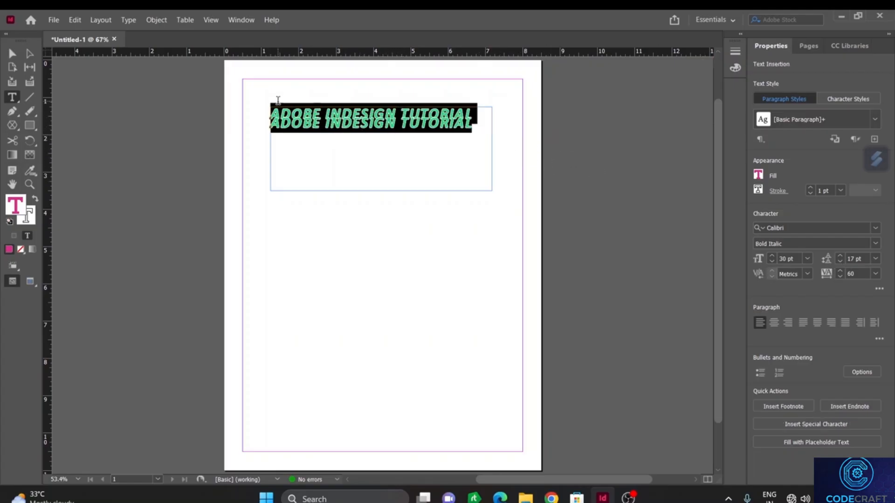
pyautogui.click(840, 261)
pyautogui.click(840, 262)
pyautogui.click(840, 261)
pyautogui.click(841, 256)
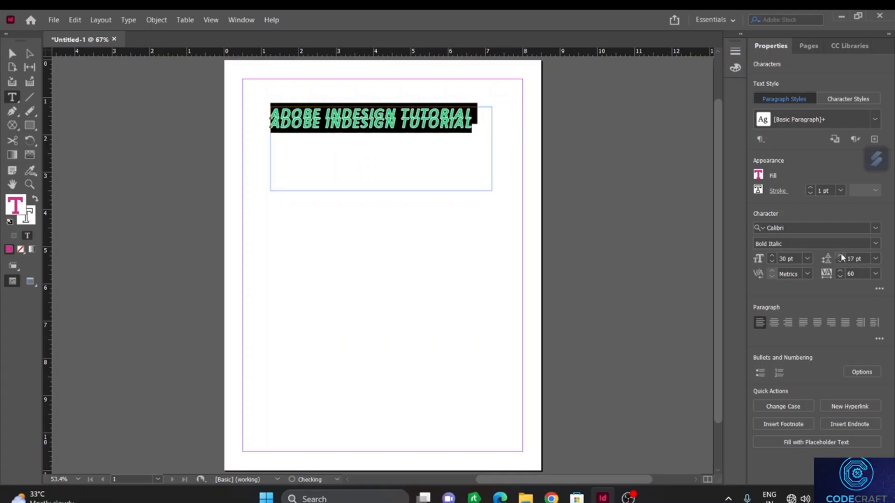
pyautogui.click(841, 256)
pyautogui.click(841, 256)
pyautogui.click(841, 255)
pyautogui.click(841, 256)
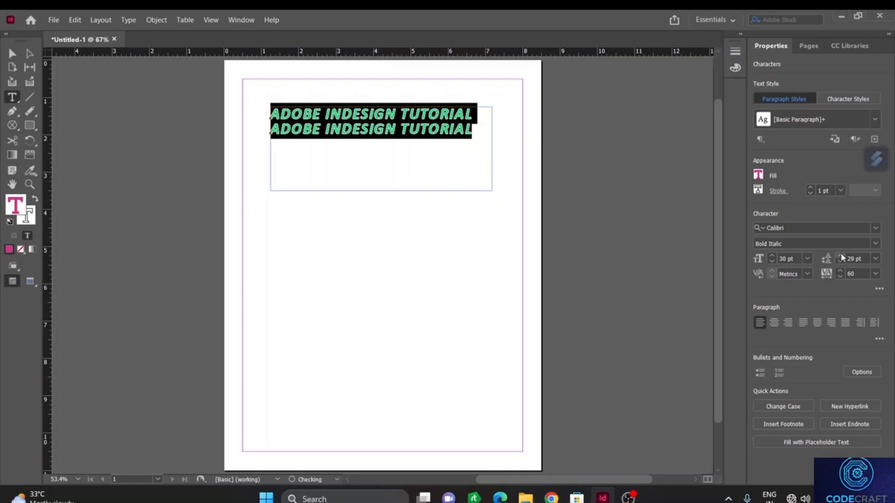
pyautogui.click(841, 256)
pyautogui.click(841, 256)
pyautogui.click(841, 256)
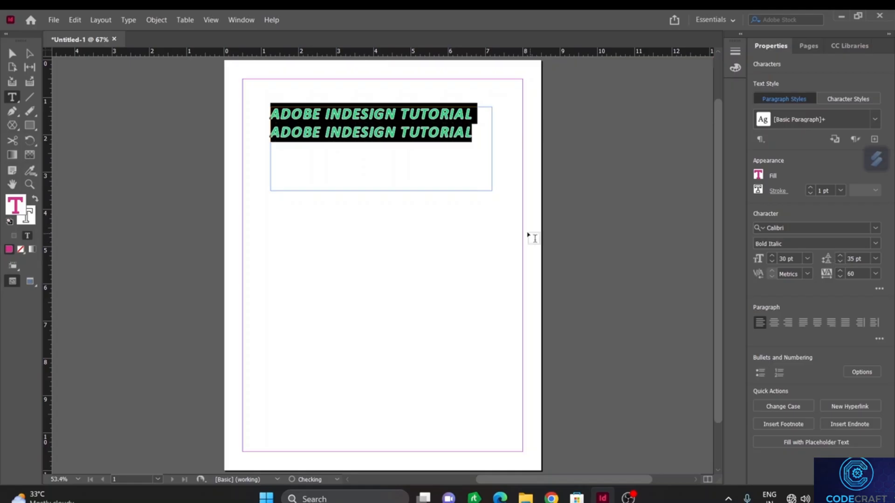
pyautogui.click(412, 165)
# Copy the word TUTORIAL from the second heading line and paste it on a new third line of the text frame
pyautogui.moveTo(400, 132); pyautogui.dragTo(471, 133)
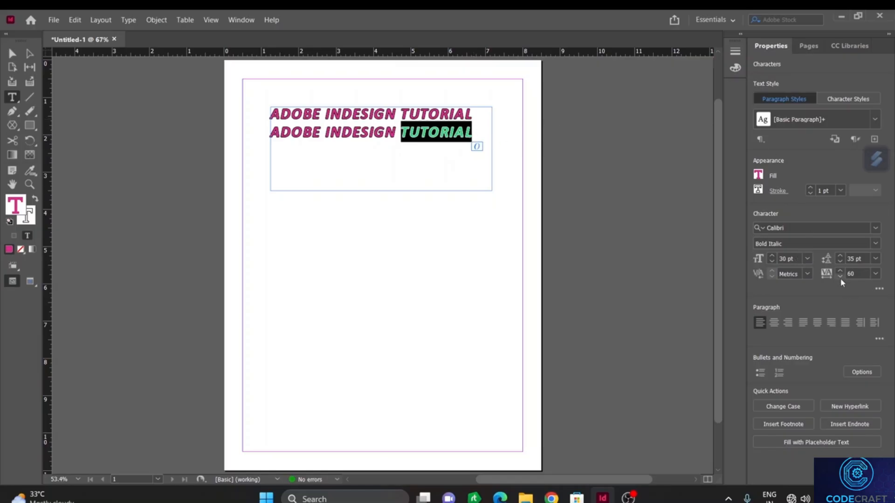
pyautogui.rightClick(439, 133)
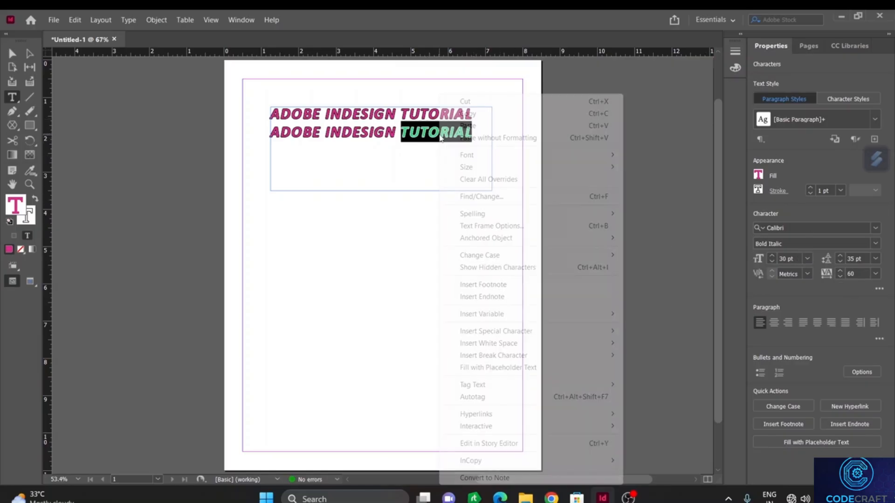
pyautogui.click(467, 113)
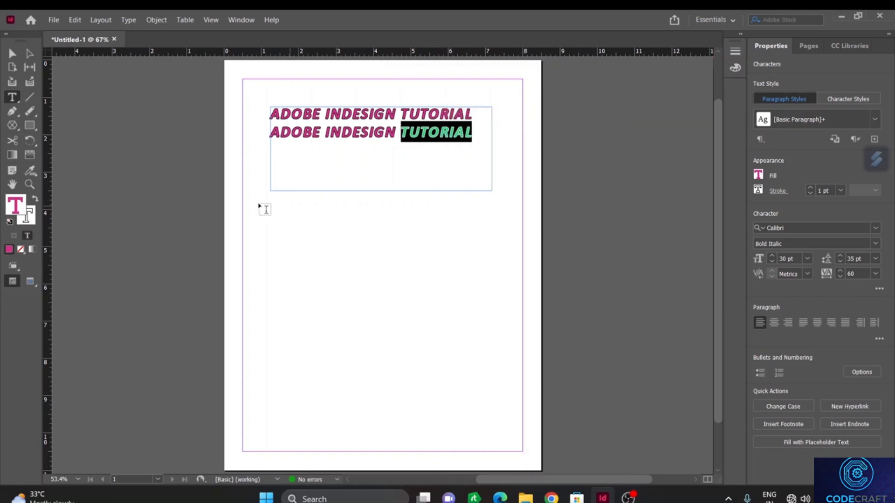
pyautogui.rightClick(278, 152)
pyautogui.click(317, 125)
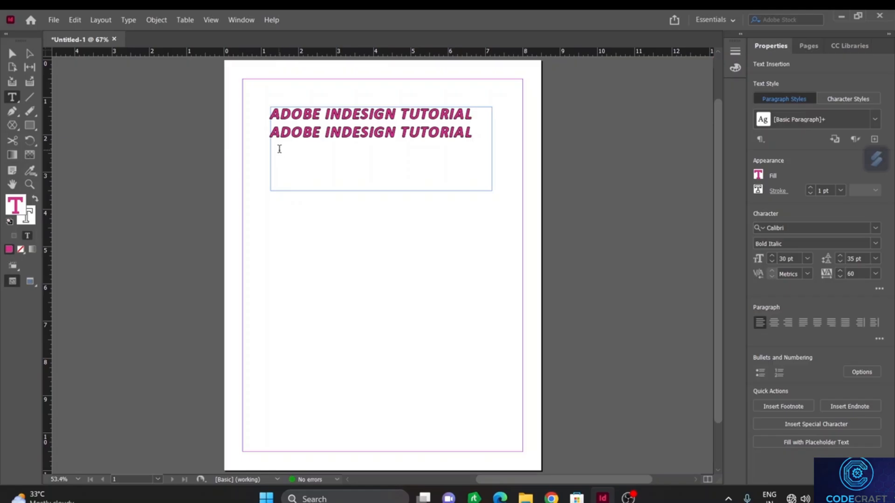
pyautogui.press('Return')
pyautogui.rightClick(290, 150)
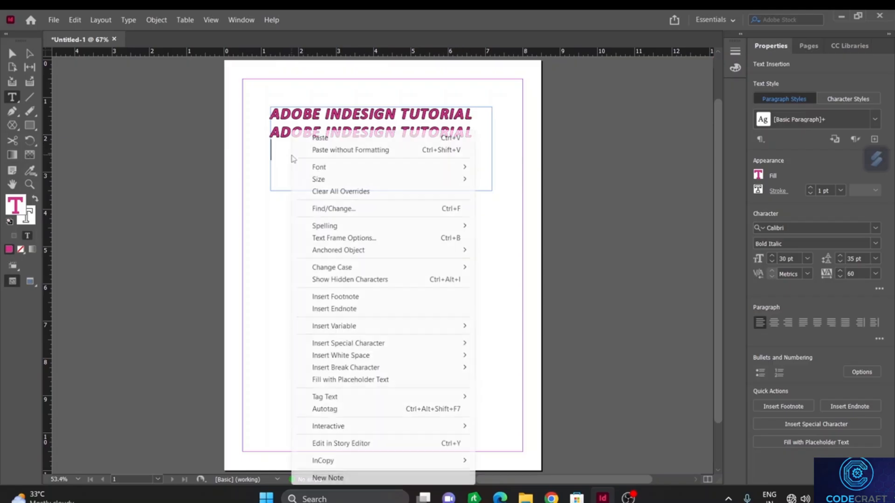
pyautogui.click(321, 138)
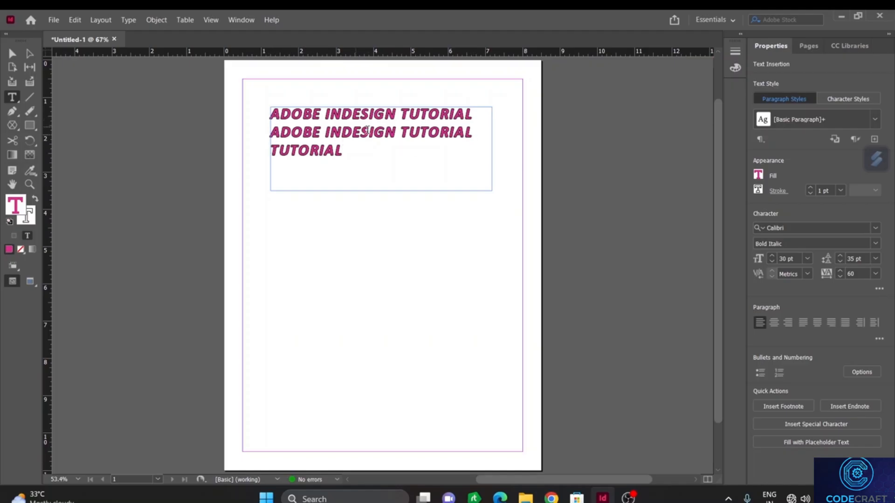
# Increase the tracking of the third-line word TUTORIAL step by step to 1080, and deselect the text
pyautogui.moveTo(365, 156); pyautogui.dragTo(272, 156)
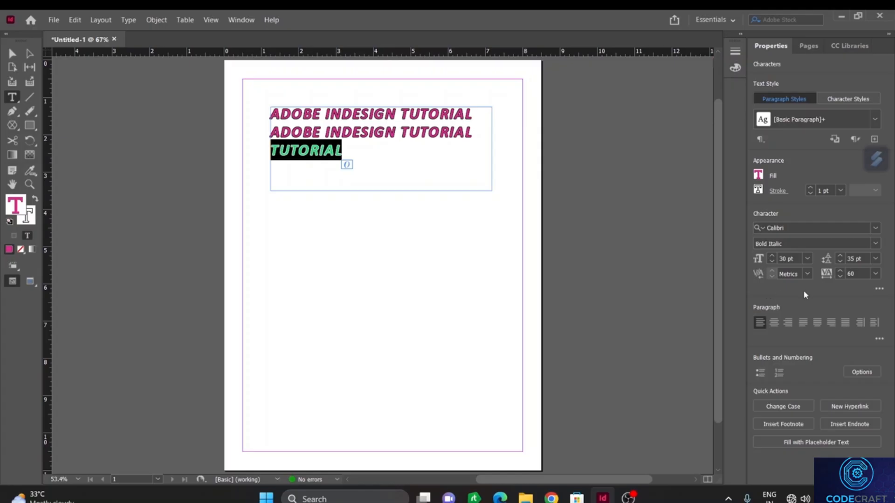
pyautogui.click(840, 271)
pyautogui.click(840, 271)
pyautogui.click(840, 271)
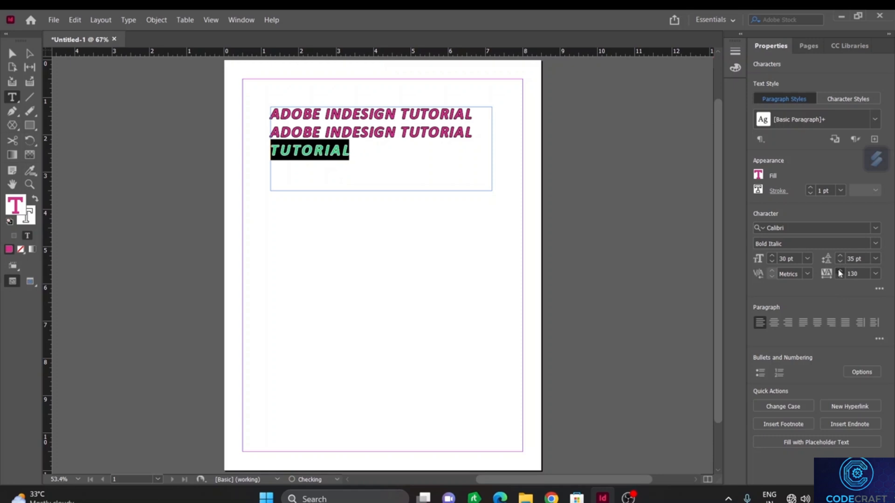
pyautogui.click(840, 272)
pyautogui.click(840, 271)
pyautogui.click(840, 271)
pyautogui.click(840, 271)
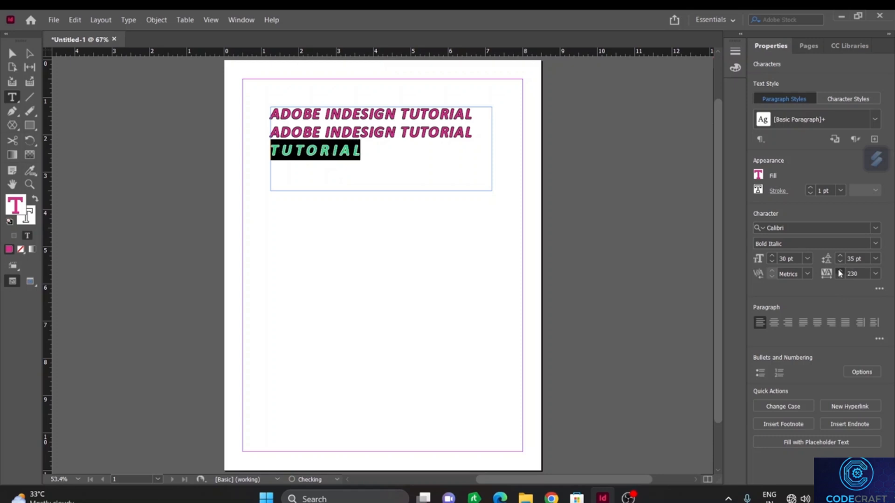
pyautogui.click(840, 271)
pyautogui.click(840, 272)
pyautogui.click(840, 271)
pyautogui.click(840, 272)
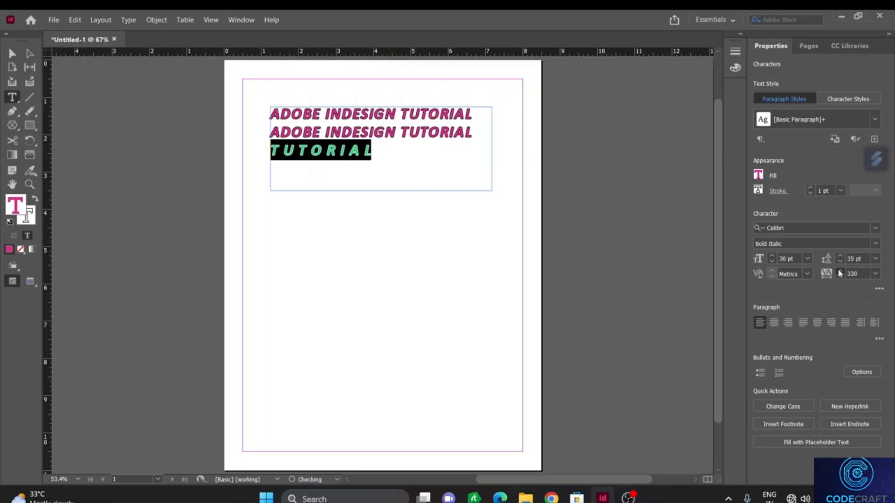
pyautogui.click(840, 271)
pyautogui.click(840, 271)
pyautogui.click(840, 271)
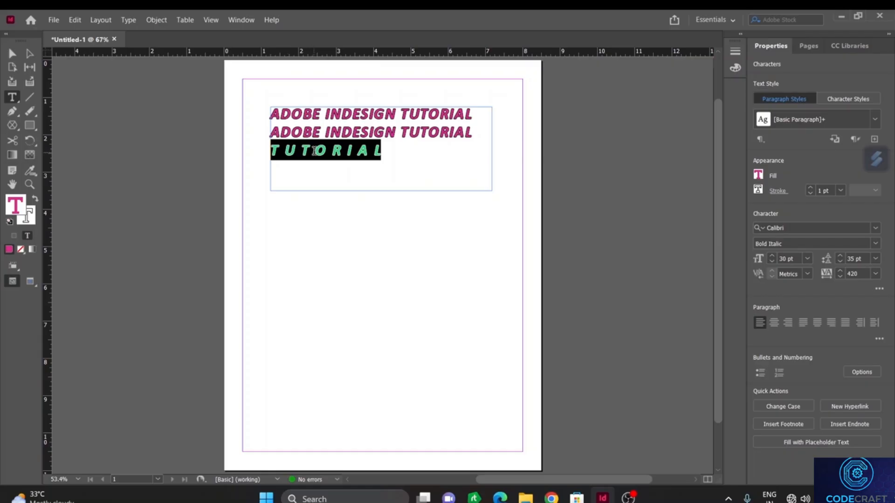
pyautogui.click(841, 271)
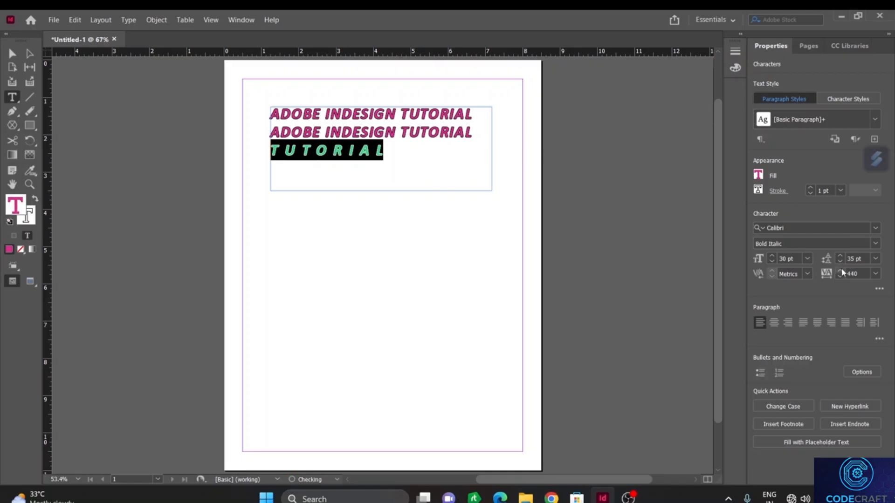
pyautogui.click(841, 269)
pyautogui.click(841, 270)
pyautogui.click(841, 269)
pyautogui.click(841, 270)
pyautogui.click(841, 270)
pyautogui.click(841, 270)
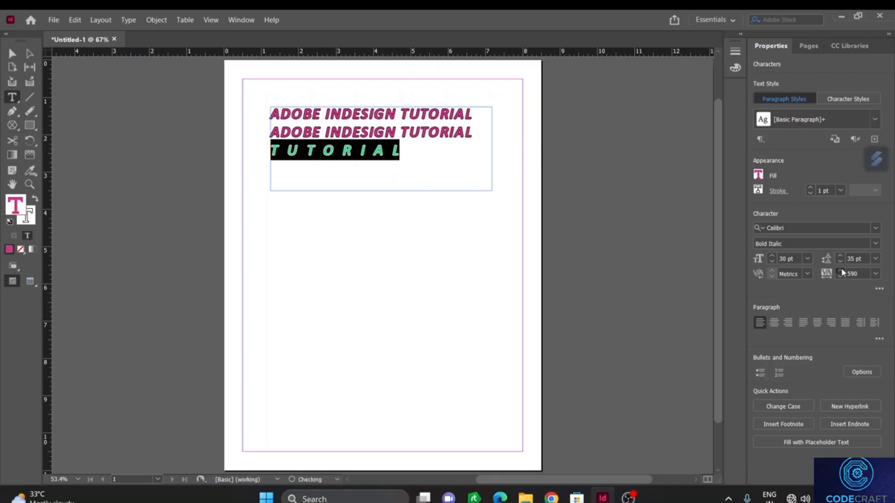
pyautogui.click(841, 270)
pyautogui.click(841, 270)
pyautogui.click(841, 270)
pyautogui.click(841, 271)
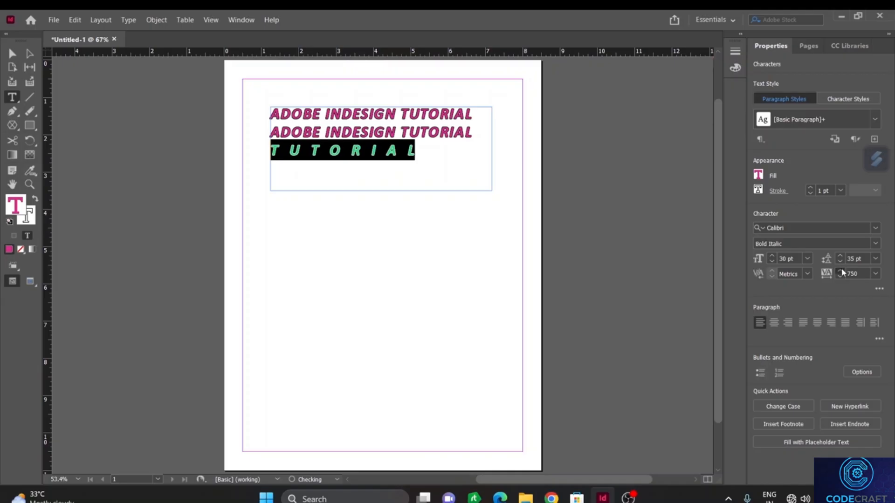
pyautogui.click(841, 270)
pyautogui.click(841, 270)
pyautogui.click(841, 270)
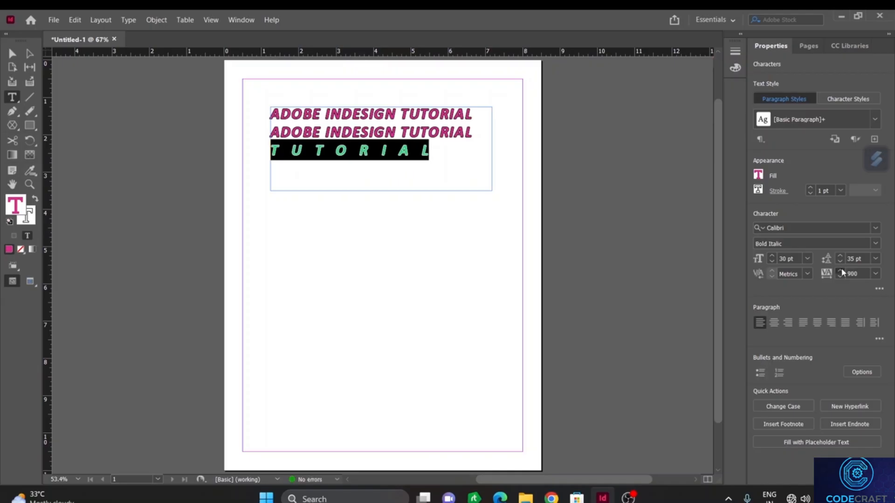
pyautogui.click(841, 270)
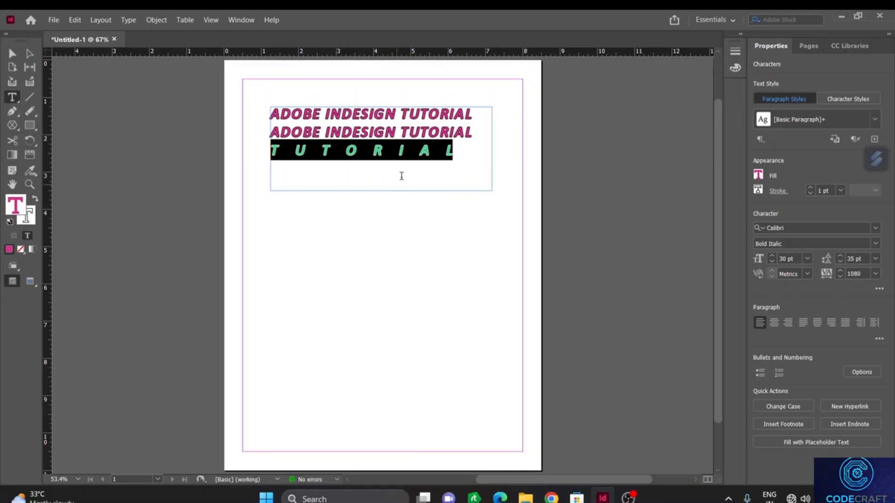
pyautogui.click(382, 172)
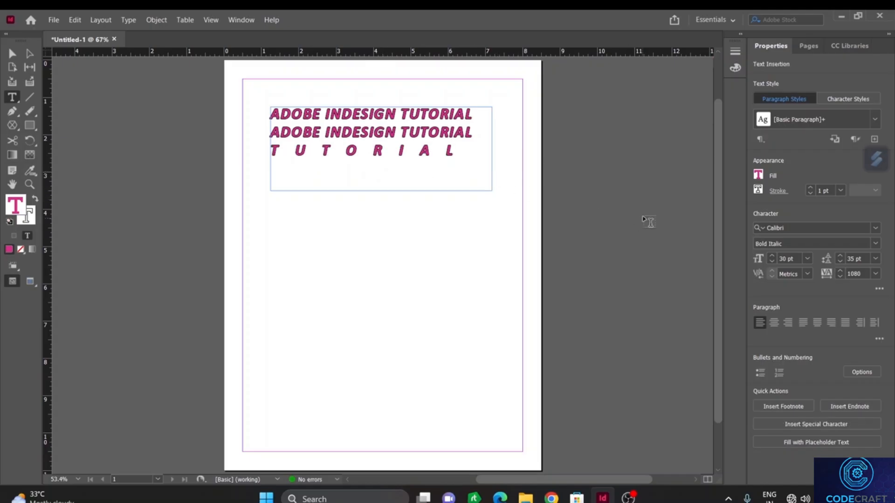
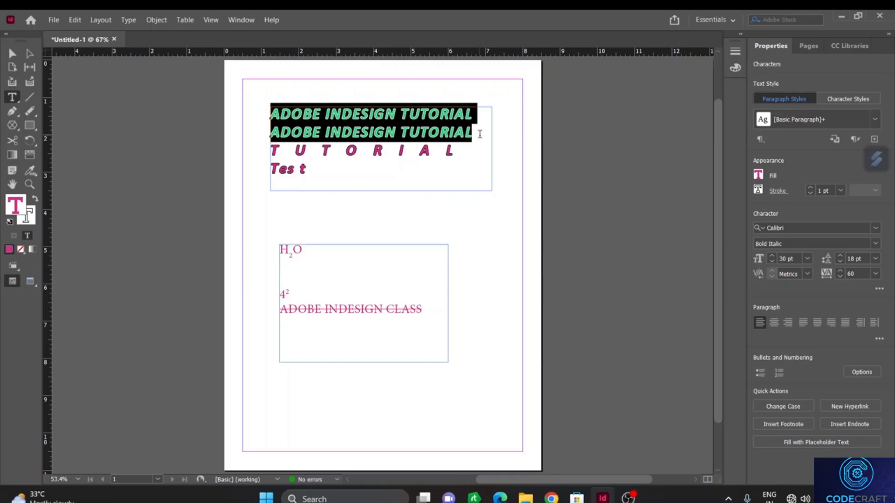
# Set the font size of the two selected heading lines to 10 pt and deselect the text
pyautogui.click(807, 259)
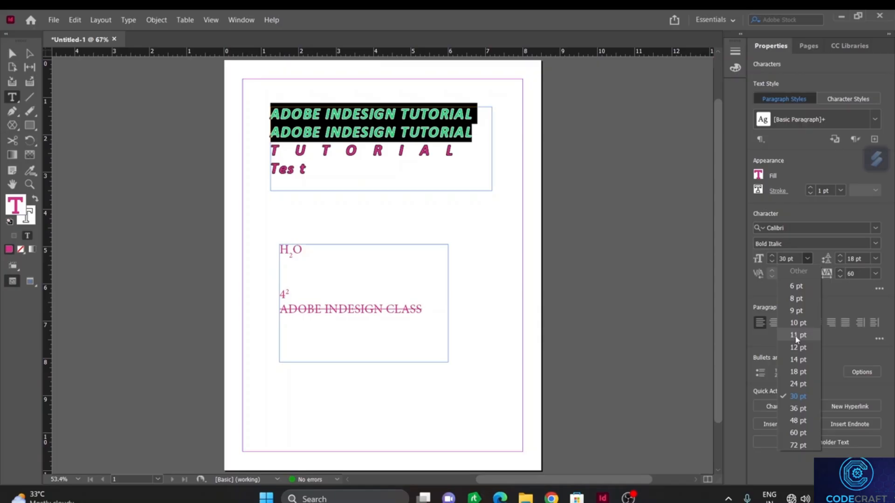
pyautogui.click(798, 323)
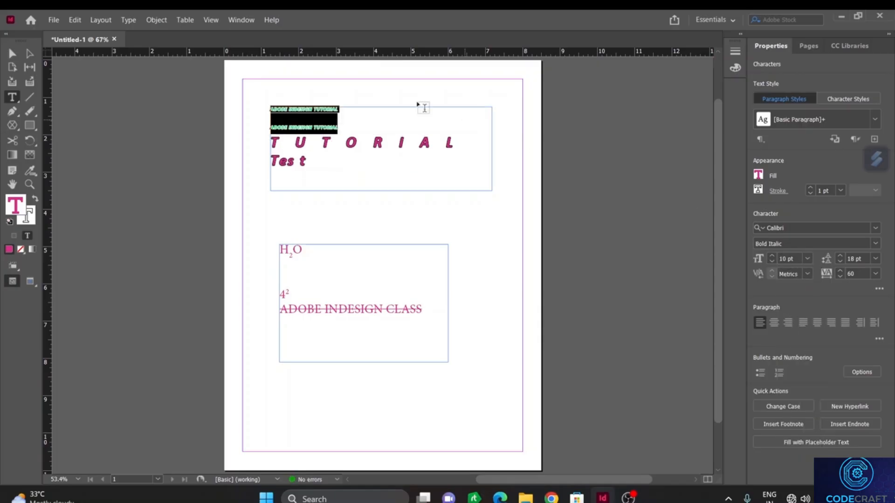
pyautogui.click(353, 122)
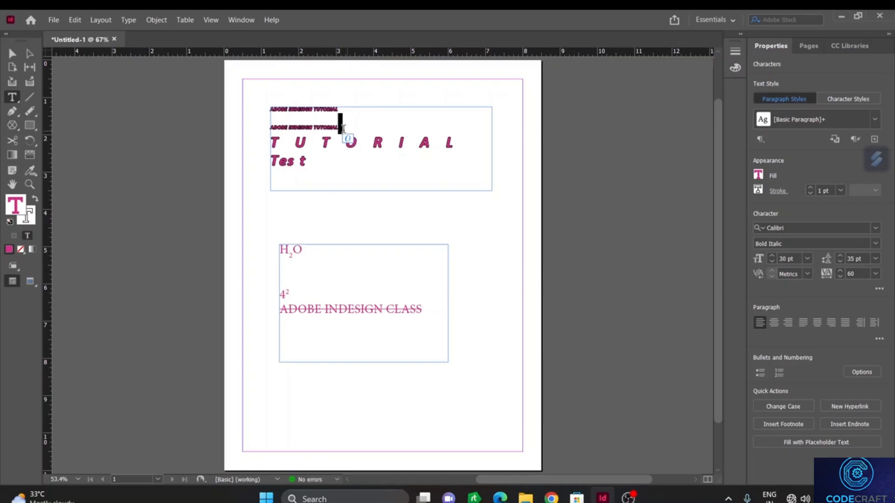
# Select both ADOBE INDESIGN TUTORIAL lines again and set their font size to 36 pt
pyautogui.moveTo(340, 126); pyautogui.dragTo(269, 107)
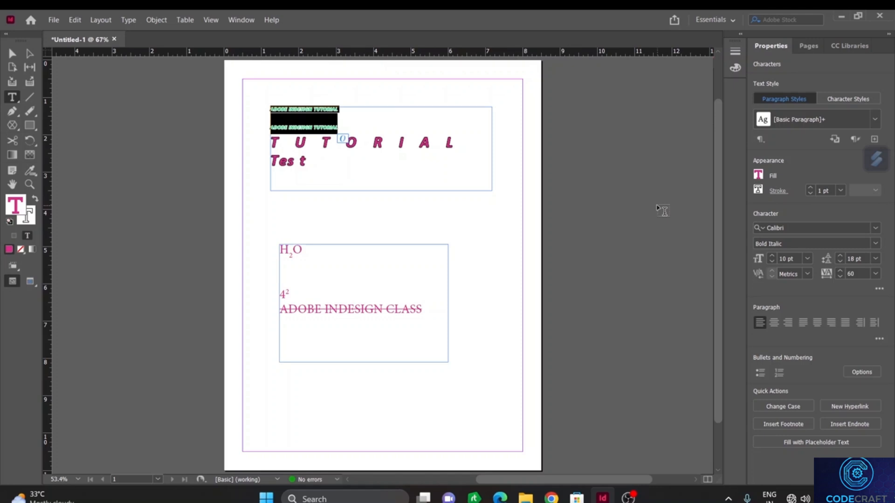
pyautogui.click(807, 259)
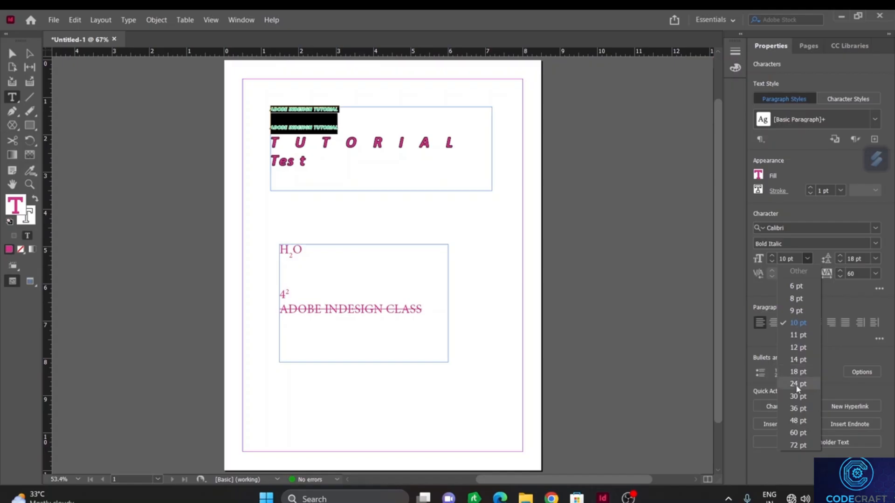
pyautogui.click(795, 409)
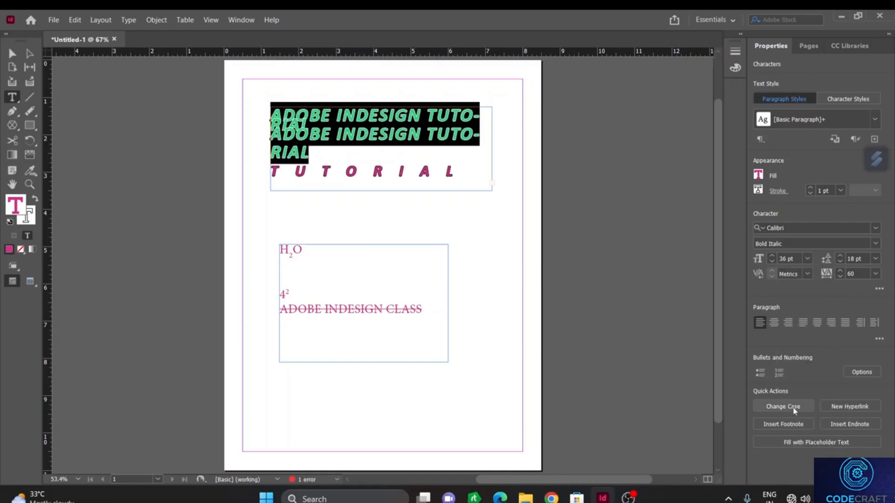
# Return the two heading lines to a font size of 30 pt and deselect the text
pyautogui.click(806, 259)
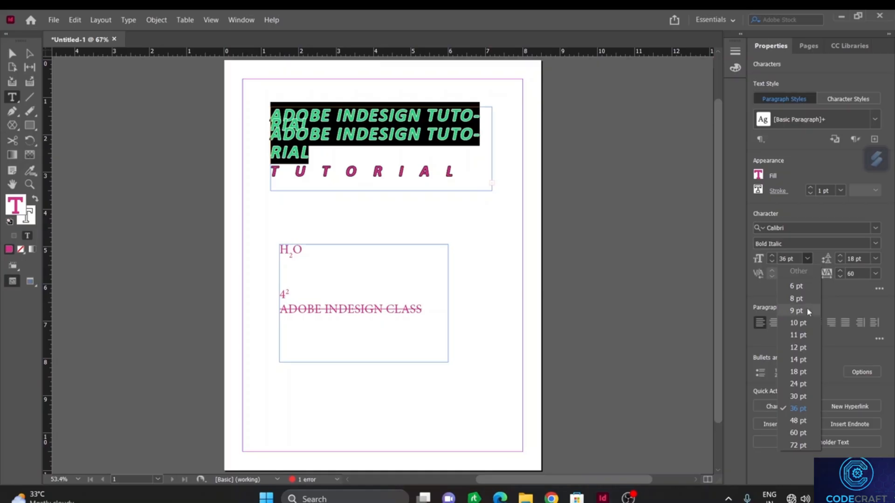
pyautogui.click(798, 395)
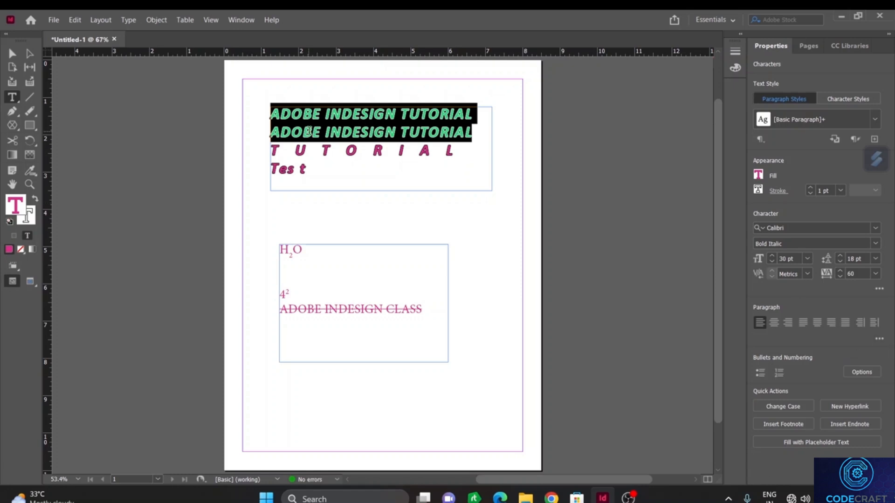
pyautogui.click(363, 164)
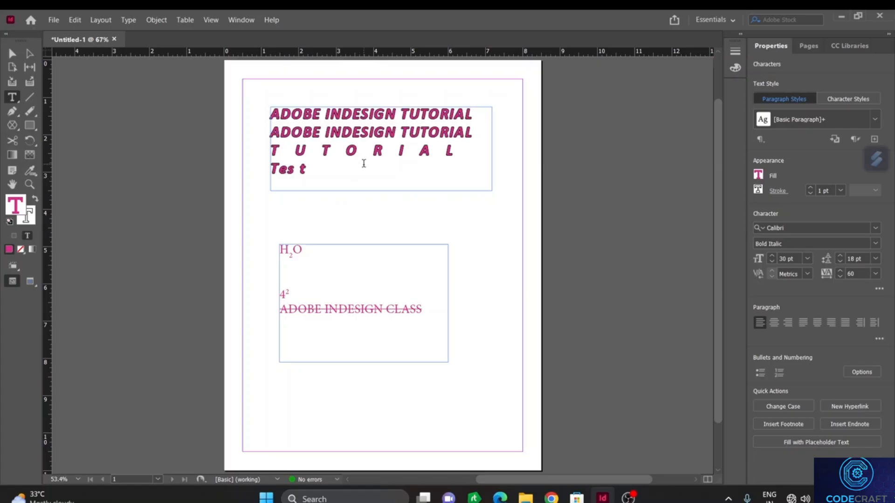
# Delete the heading text frame and the H2O text frame so the page is empty
pyautogui.click(12, 53)
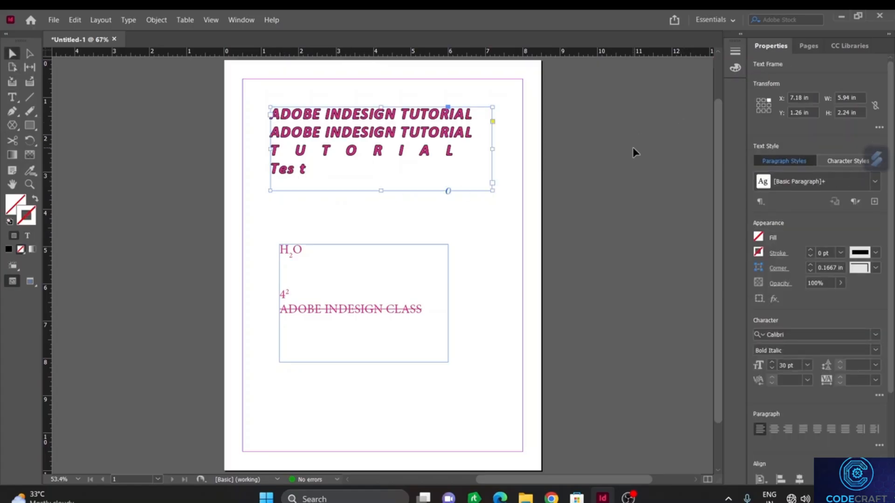
pyautogui.press('Delete')
pyautogui.click(402, 277)
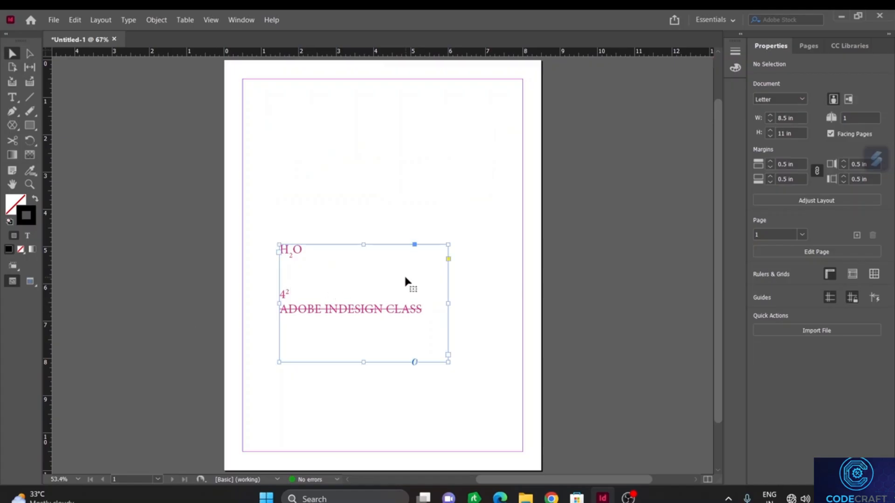
pyautogui.press('Delete')
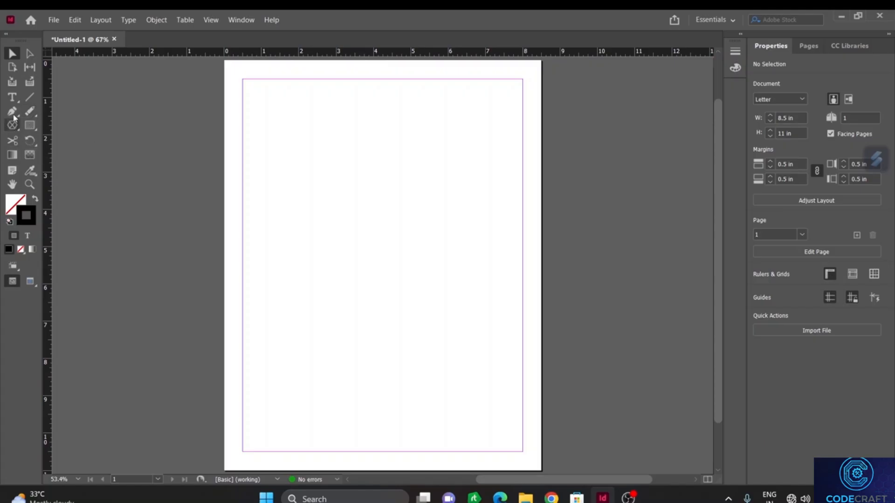
# Create a large text frame in the upper half of the page listing PEN, PENCIL, ERASER, SHARPNER and PENCIL BOX on separate lines
pyautogui.click(12, 97)
pyautogui.moveTo(283, 111); pyautogui.dragTo(477, 289)
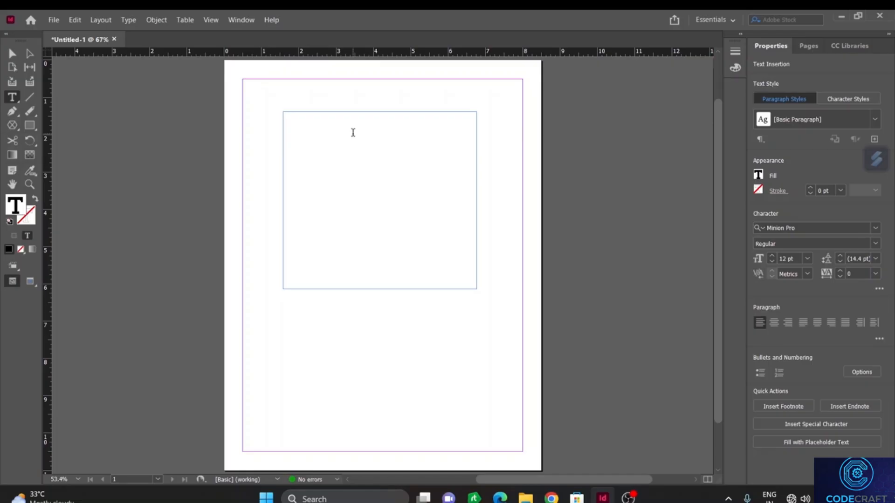
pyautogui.write('PEN')
pyautogui.press('Return')
pyautogui.write('PEM')
pyautogui.press('BackSpace')
pyautogui.write('NCIL')
pyautogui.press('Return')
pyautogui.write('ERASERT')
pyautogui.press('BackSpace')
pyautogui.write('SHA')
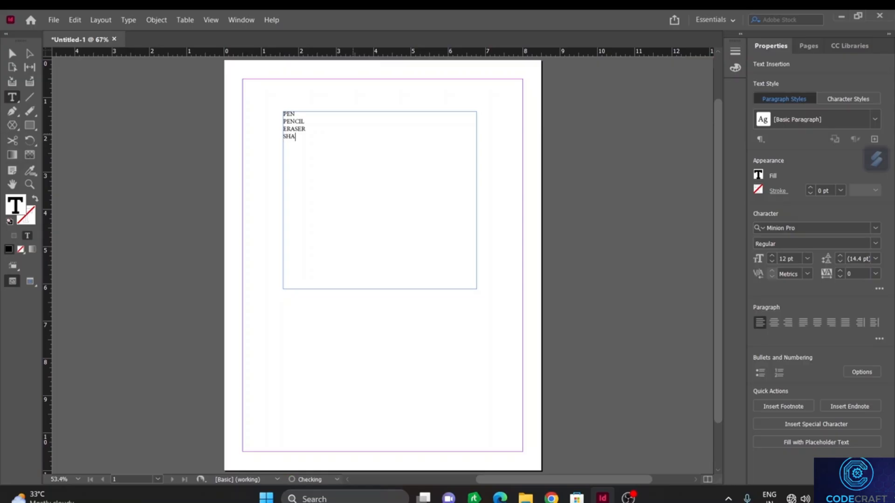
pyautogui.write('RPNER ')
pyautogui.write('PENCIL ')
pyautogui.write('BOX')
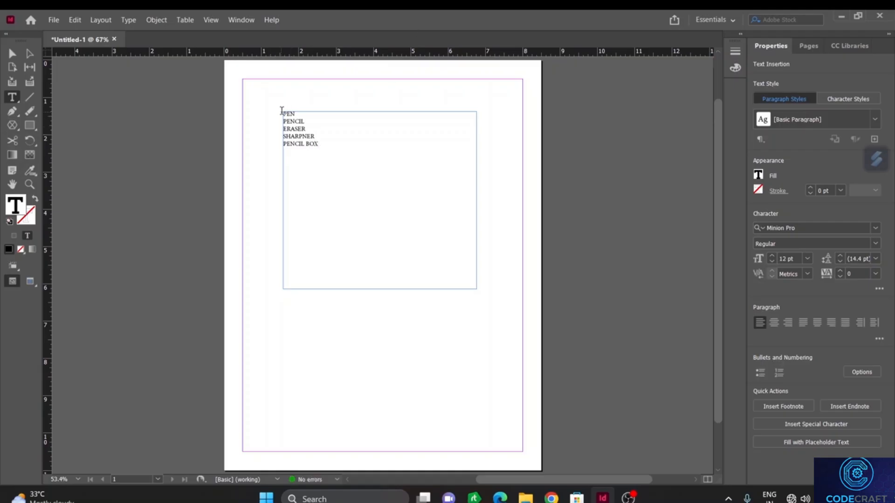
# Set the font size of all five stationery list lines to 30 pt and deselect the text
pyautogui.moveTo(282, 113); pyautogui.dragTo(323, 148)
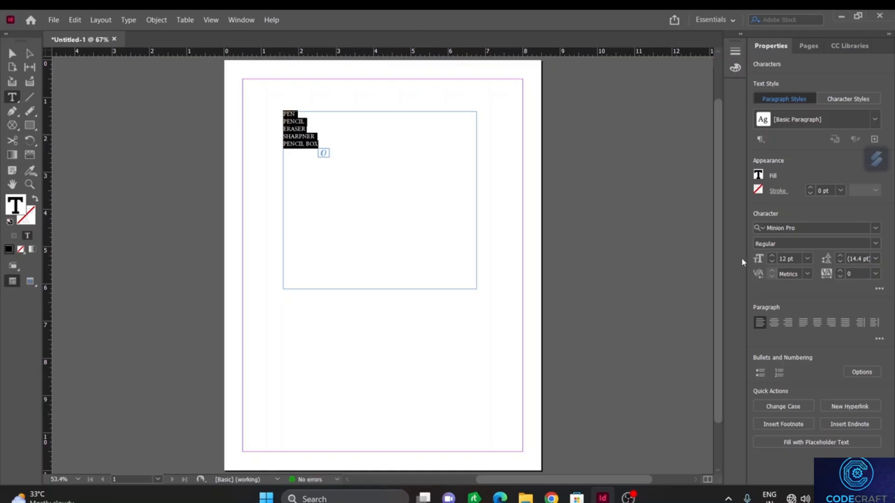
pyautogui.click(808, 259)
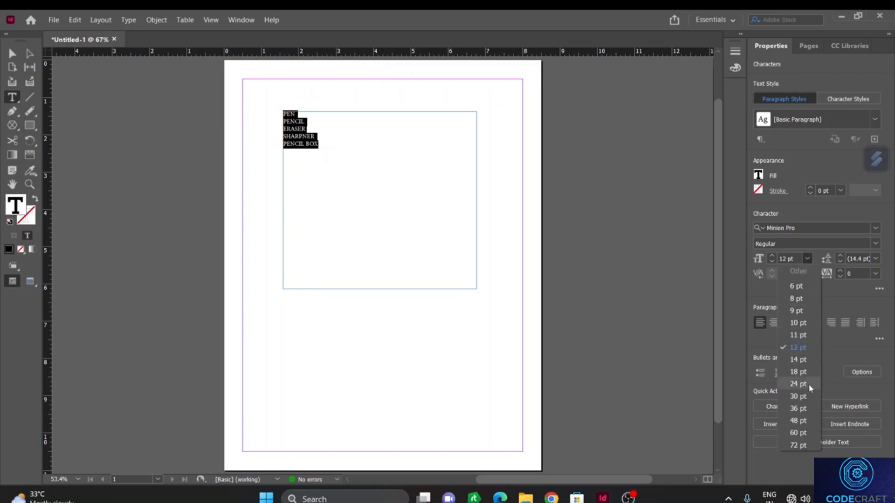
pyautogui.click(798, 396)
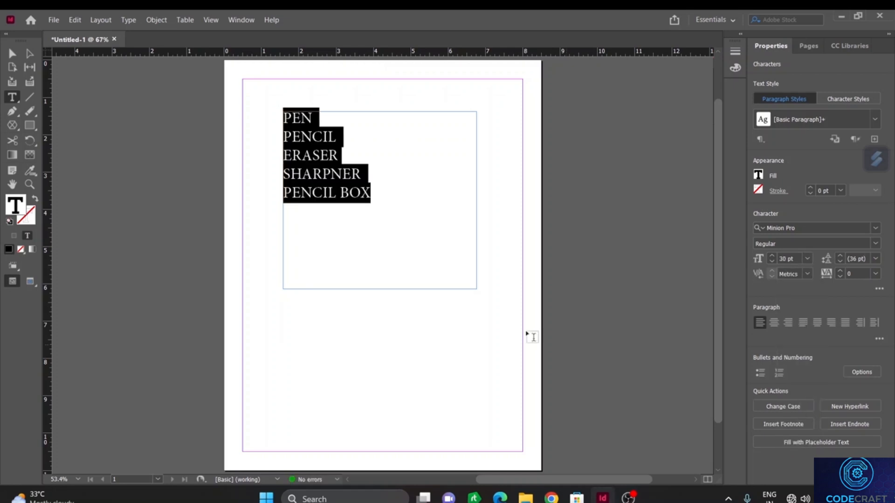
pyautogui.click(375, 142)
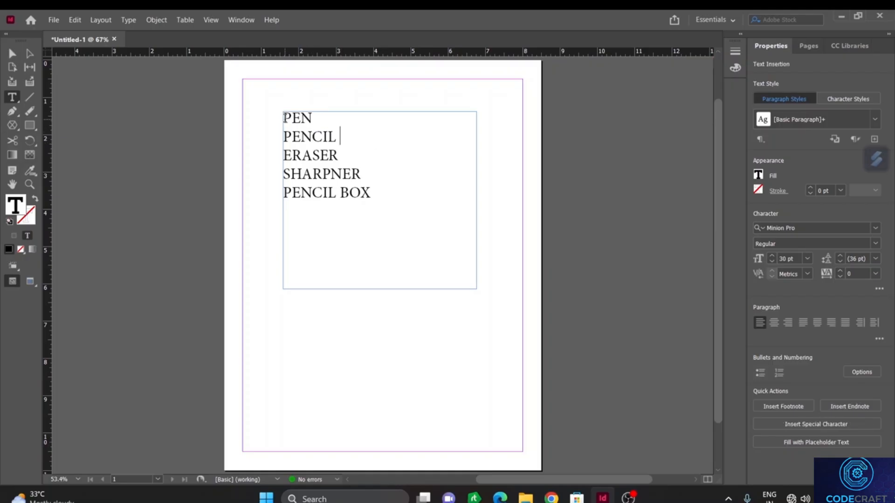
# Turn the five stationery lines into a bulleted list, switch it to a numbered list, and deselect the text
pyautogui.moveTo(281, 118)
pyautogui.mouseDown()
pyautogui.moveTo(335, 134)
pyautogui.moveTo(376, 205)
pyautogui.mouseUp()
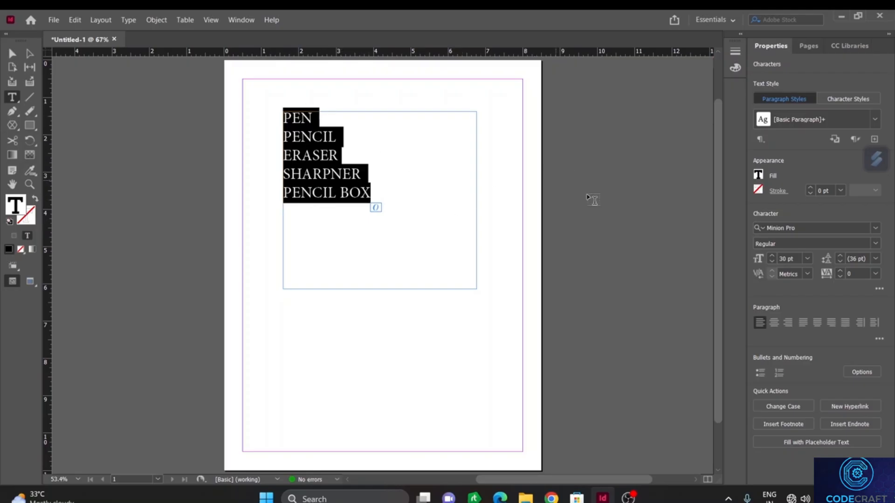
pyautogui.click(761, 376)
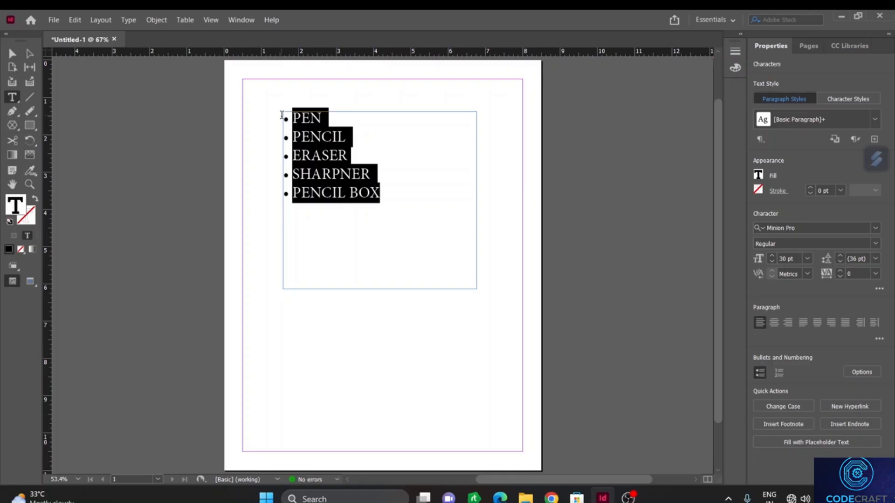
pyautogui.click(779, 373)
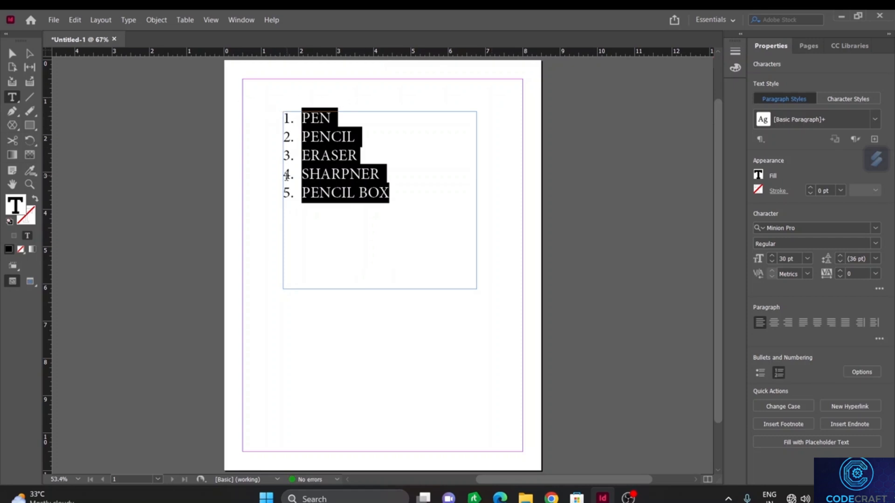
pyautogui.click(376, 223)
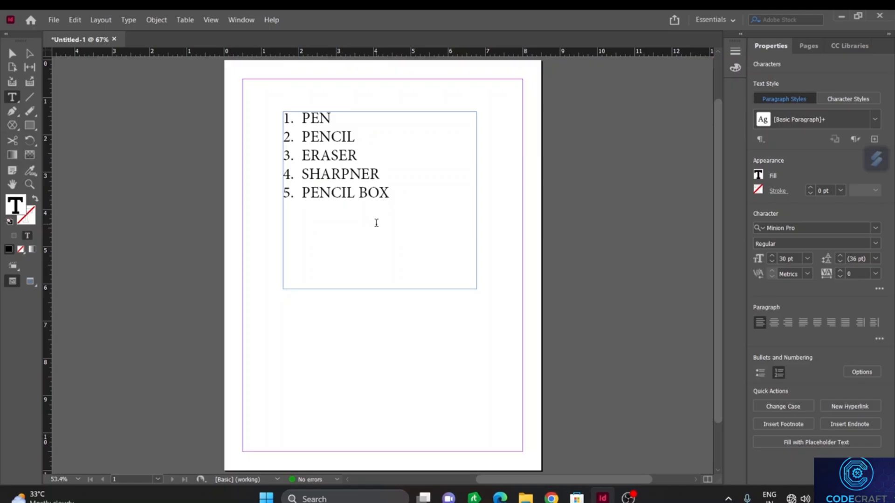
# Fill all the numbered list text with the dark blue swatch C=100 M=90 Y=10 K=0 and deselect it
pyautogui.moveTo(302, 117); pyautogui.dragTo(437, 201)
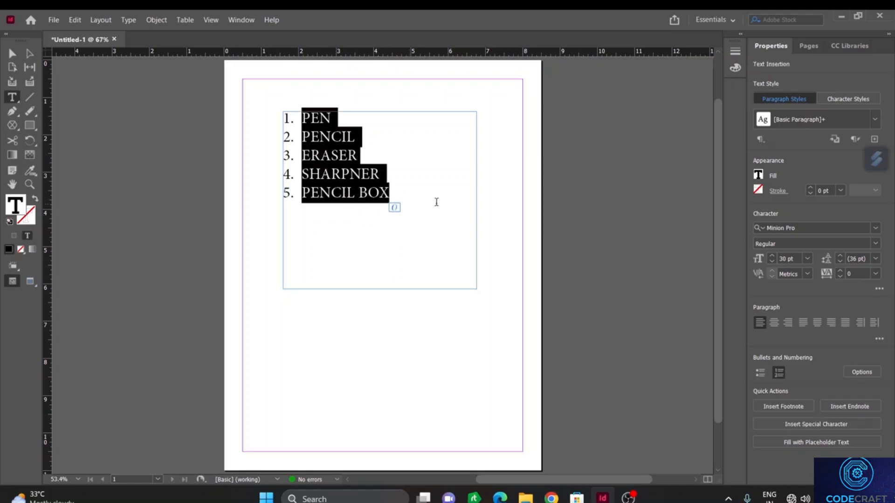
pyautogui.click(758, 176)
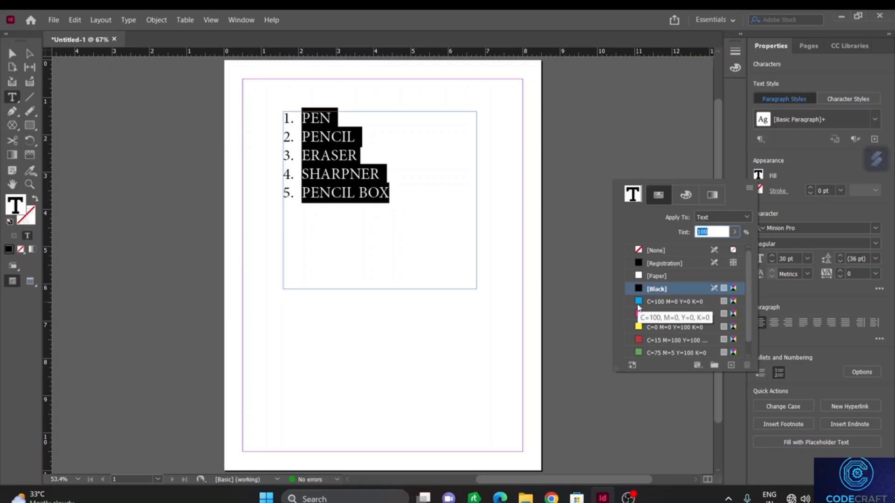
pyautogui.scroll(-1, 642, 353)
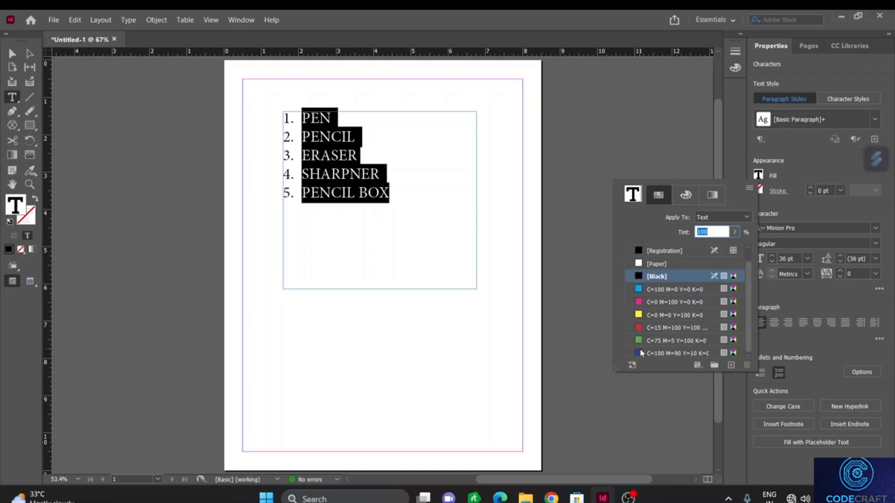
pyautogui.click(641, 353)
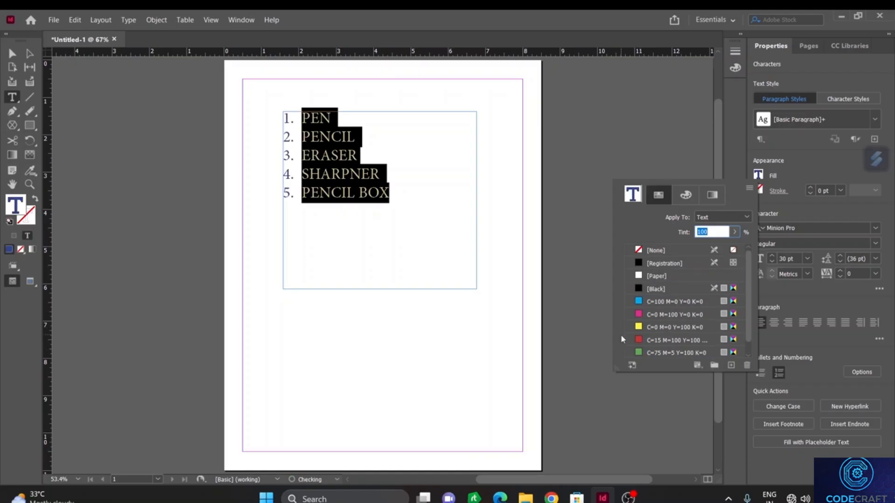
pyautogui.click(399, 242)
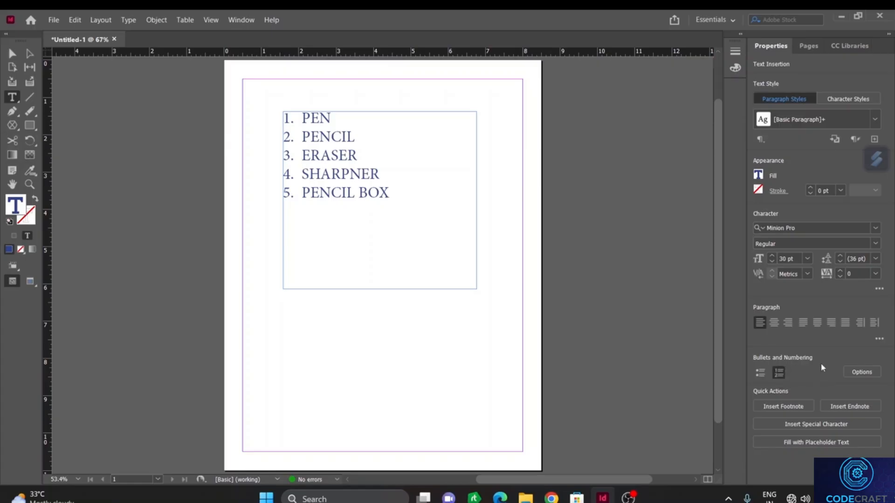
# Open the Bullets and Numbering options for the list and examine the list types and the New List settings
pyautogui.click(855, 372)
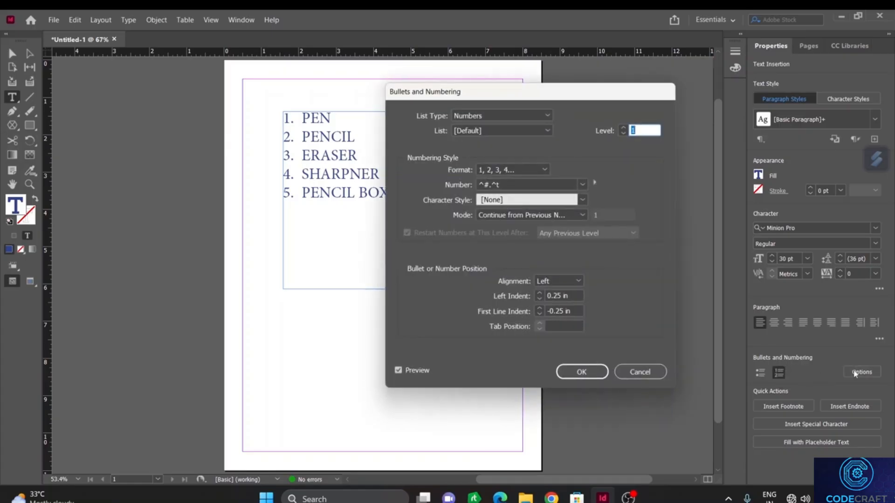
pyautogui.click(494, 117)
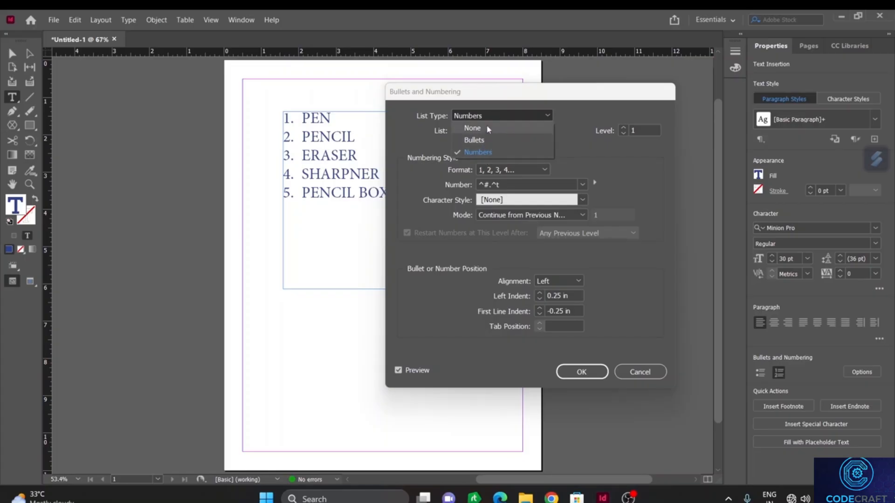
pyautogui.click(582, 148)
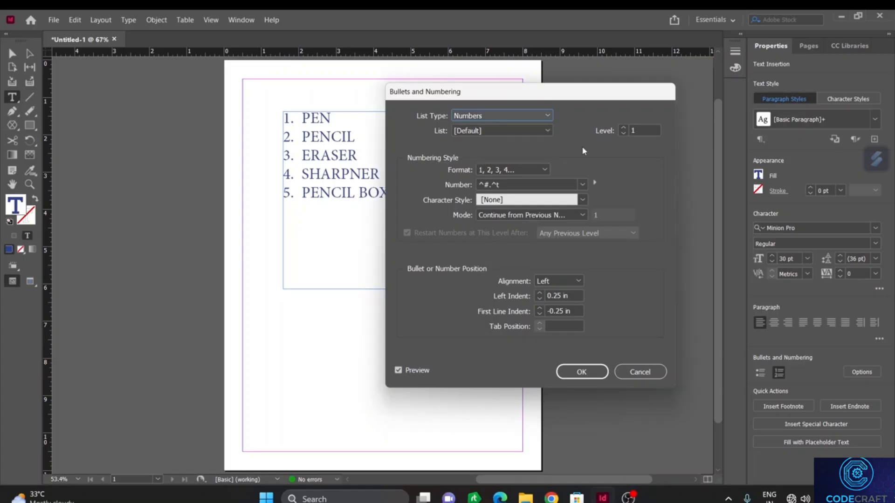
pyautogui.click(526, 132)
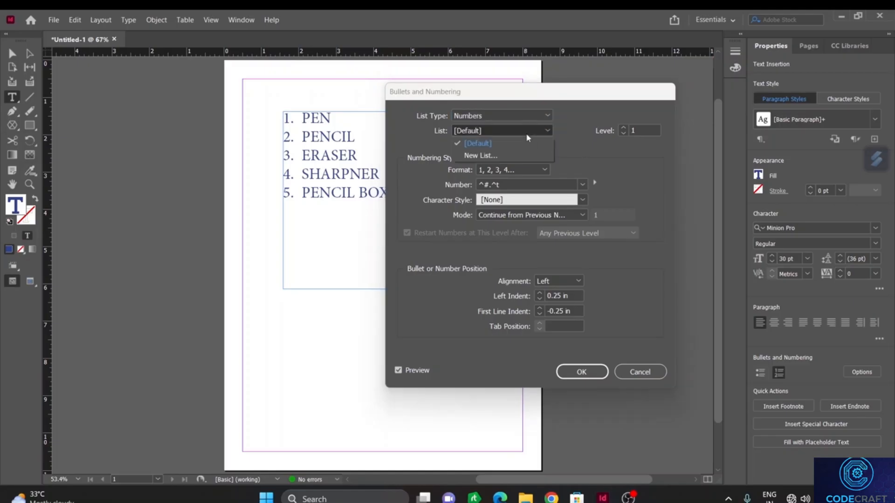
pyautogui.click(485, 154)
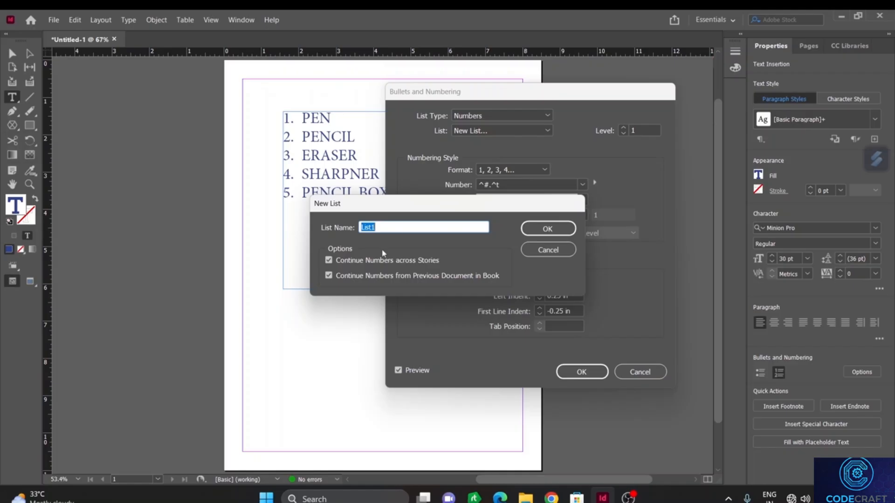
pyautogui.click(546, 251)
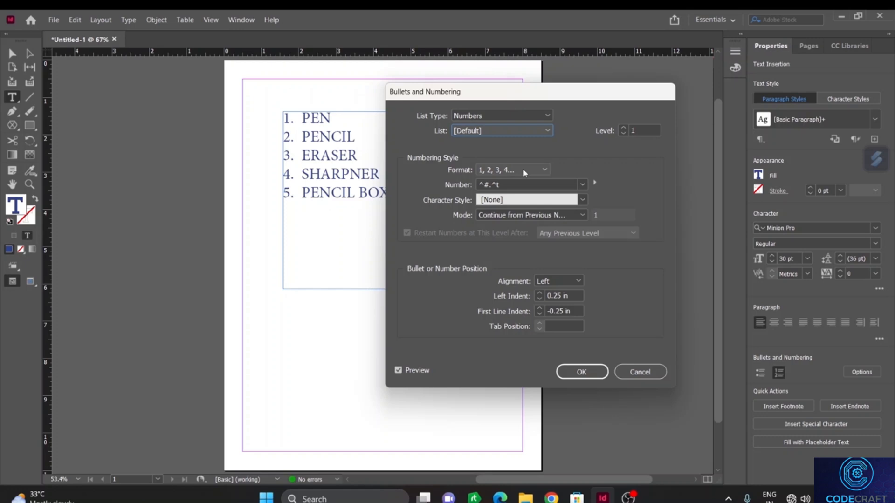
# Examine the numbering formats, the number expression and the New Character Style settings without changing them
pyautogui.click(536, 169)
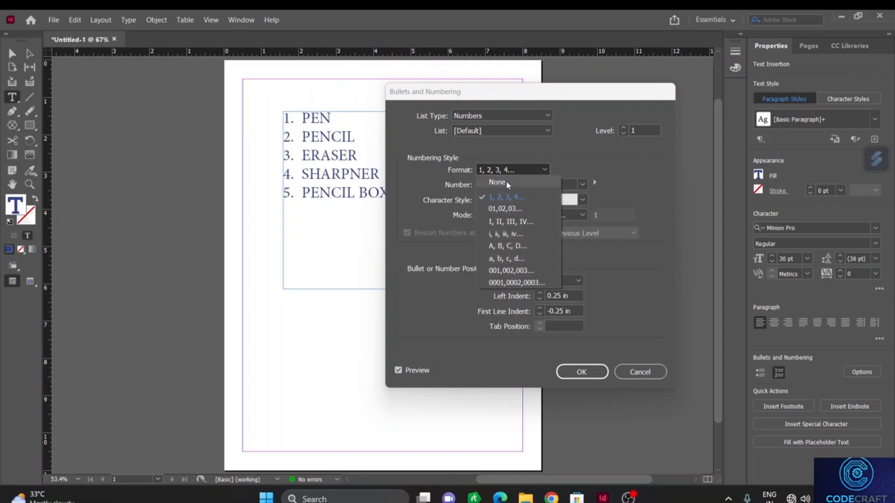
pyautogui.click(625, 266)
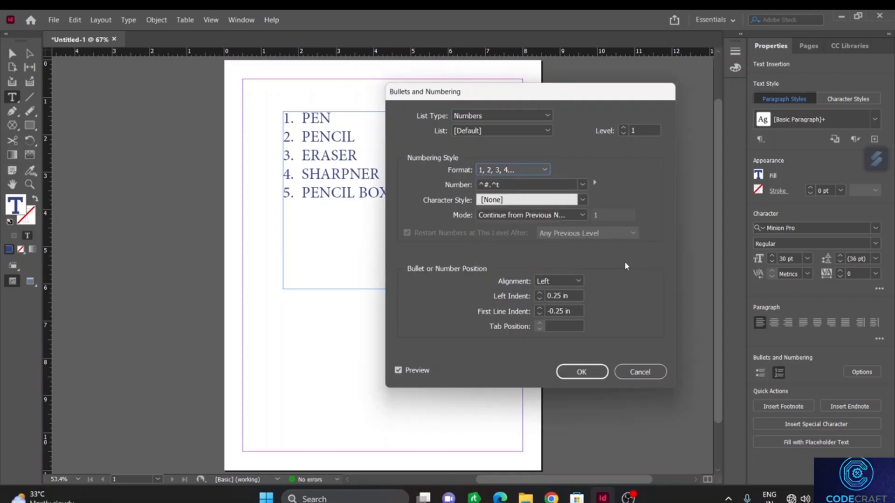
pyautogui.click(580, 186)
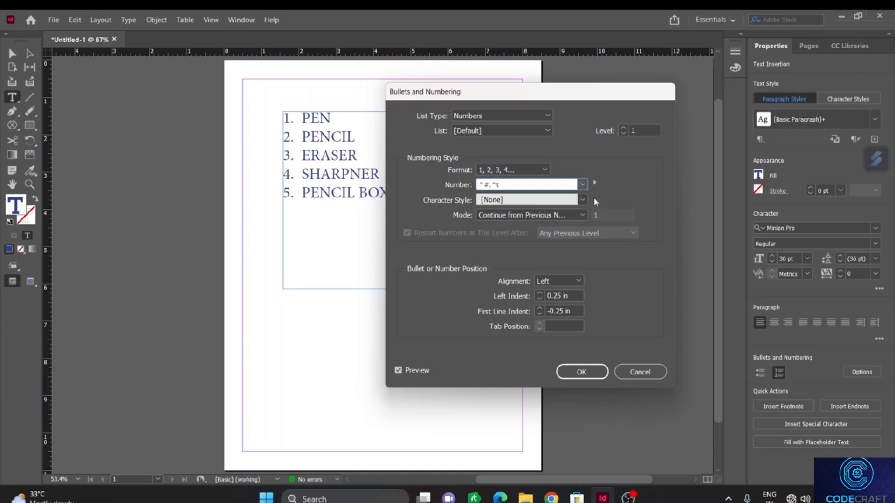
pyautogui.click(582, 200)
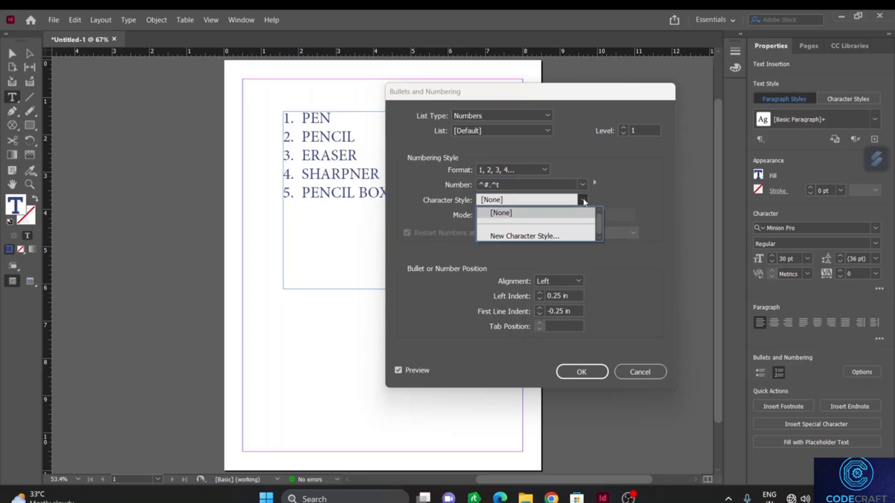
pyautogui.click(536, 235)
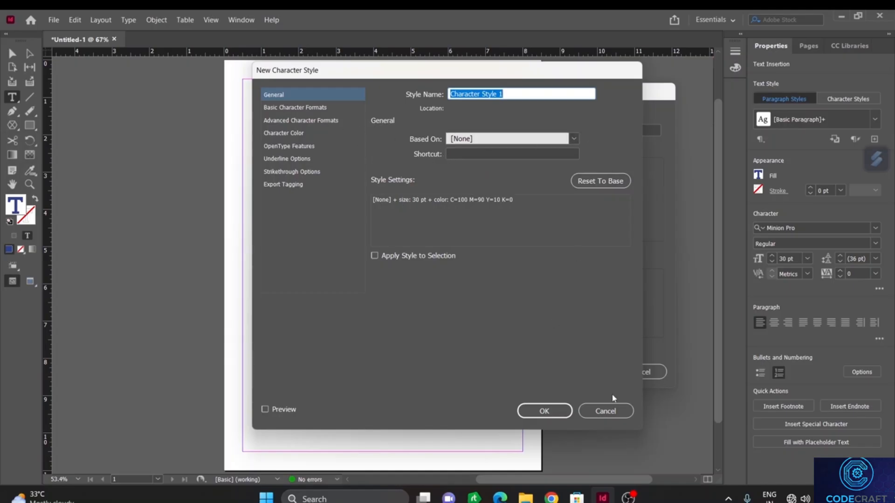
pyautogui.click(607, 410)
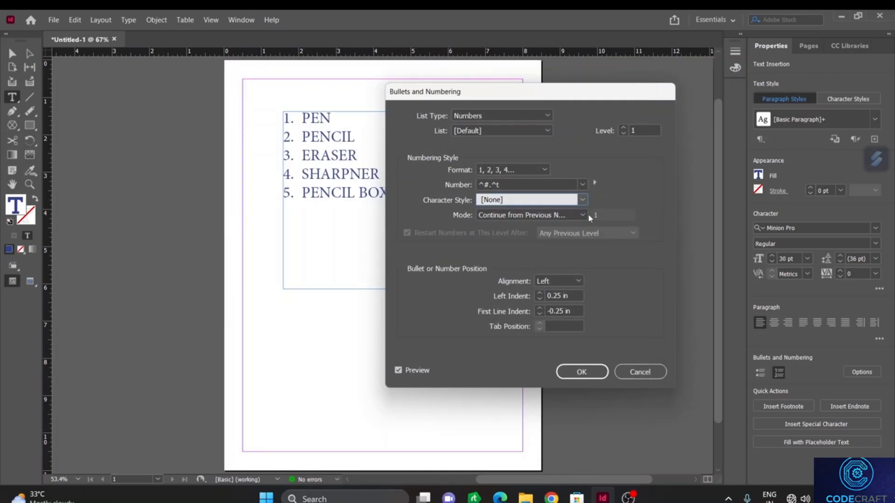
# Set the number position alignment of the list to Right, apply it and deselect the text
pyautogui.click(578, 281)
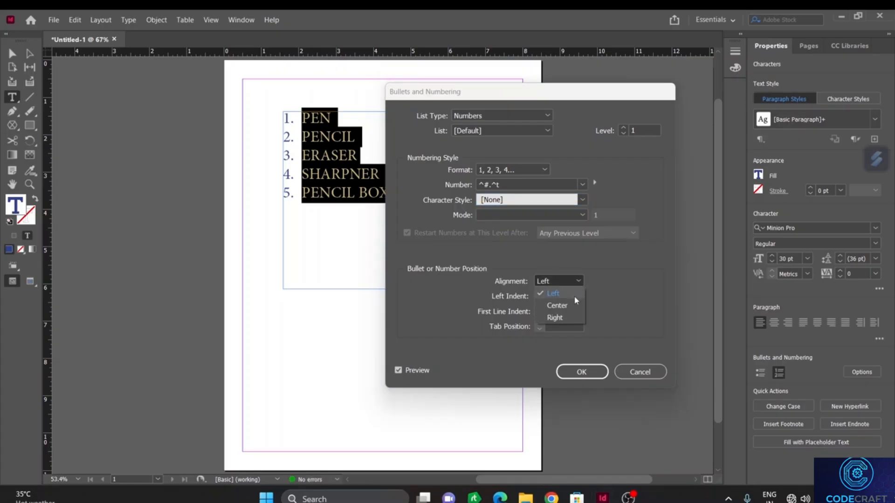
pyautogui.click(554, 317)
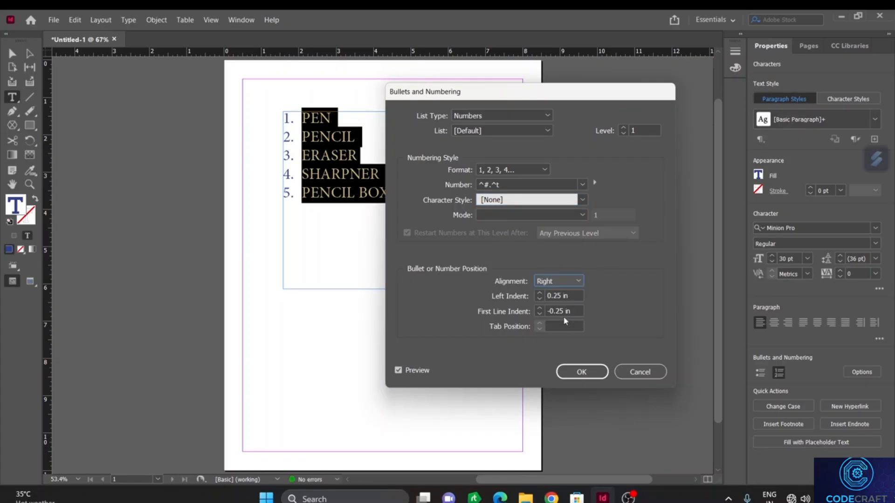
pyautogui.click(581, 372)
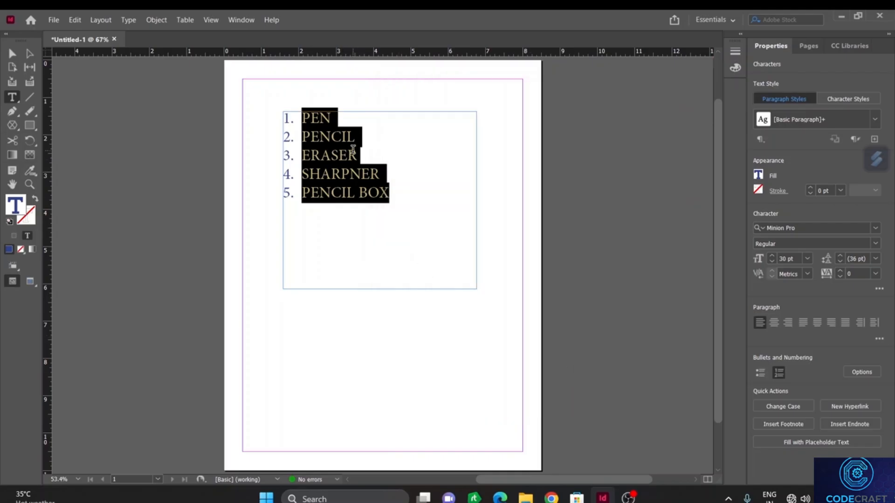
pyautogui.click(340, 138)
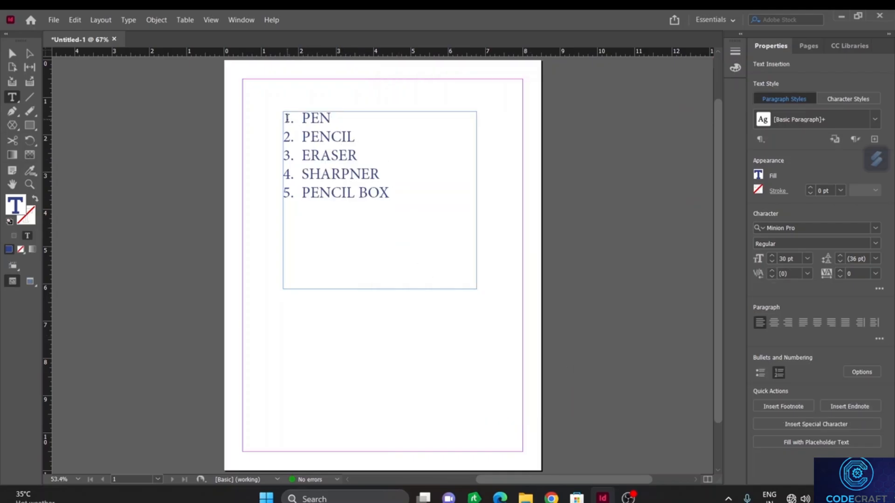
pyautogui.moveTo(284, 118); pyautogui.dragTo(389, 222)
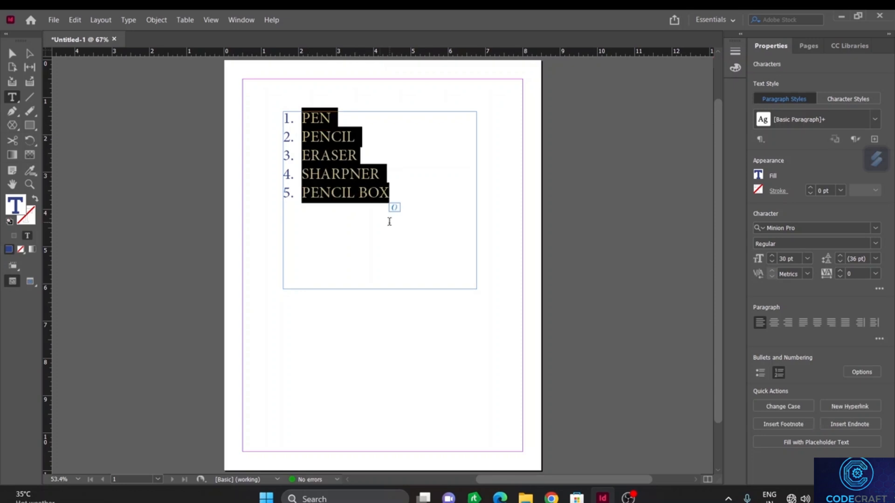
pyautogui.rightClick(321, 168)
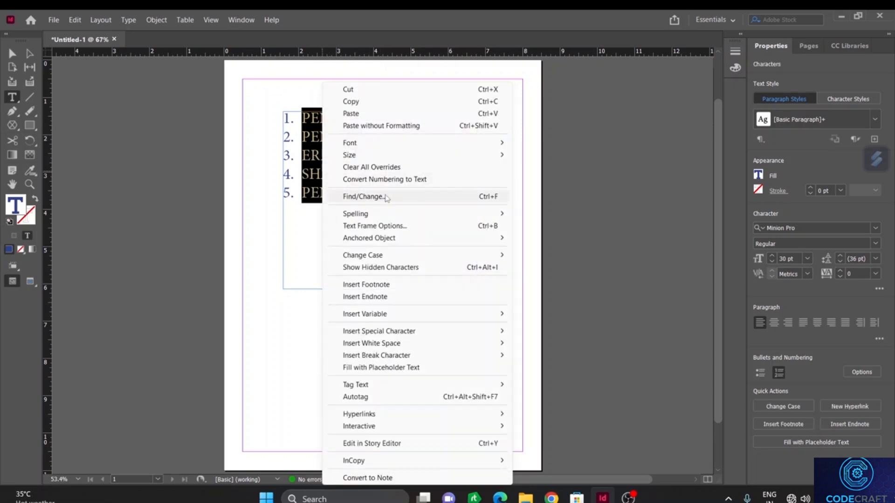
pyautogui.click(529, 169)
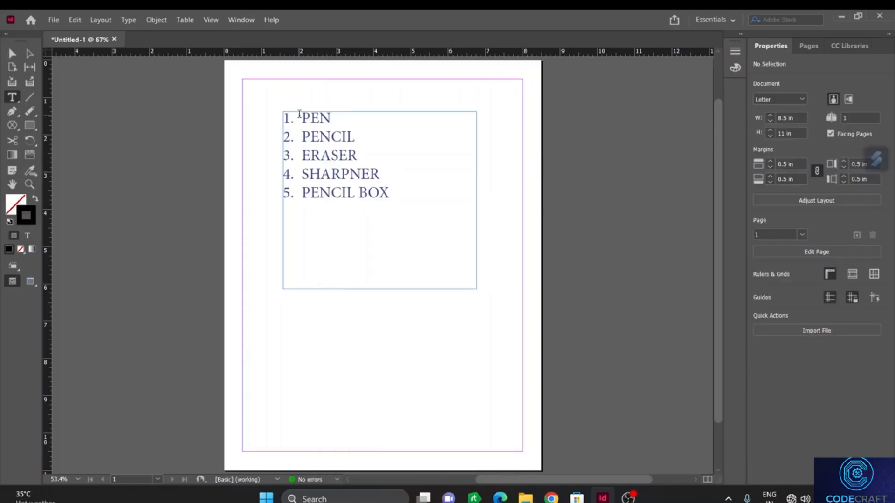
# Select all five list items and set the list's left indent to 1.3125 in in its Bullets and Numbering options
pyautogui.moveTo(299, 114)
pyautogui.mouseDown()
pyautogui.moveTo(379, 191)
pyautogui.moveTo(389, 224)
pyautogui.mouseUp()
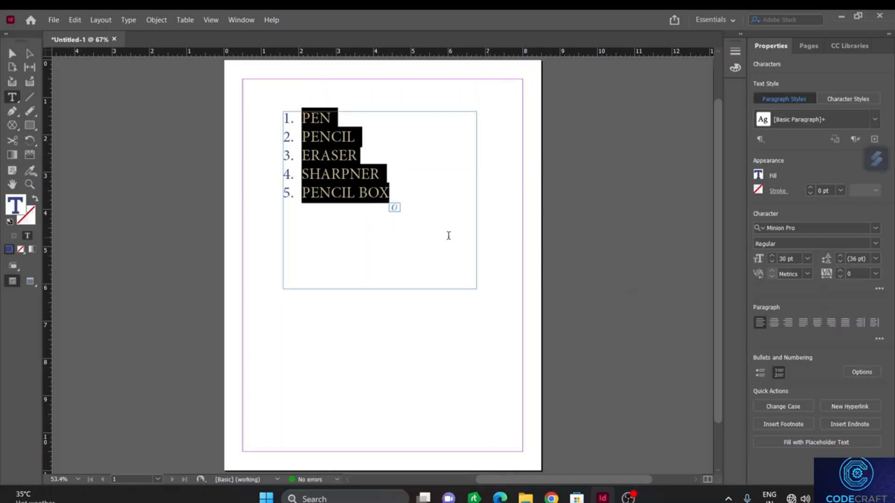
pyautogui.click(850, 371)
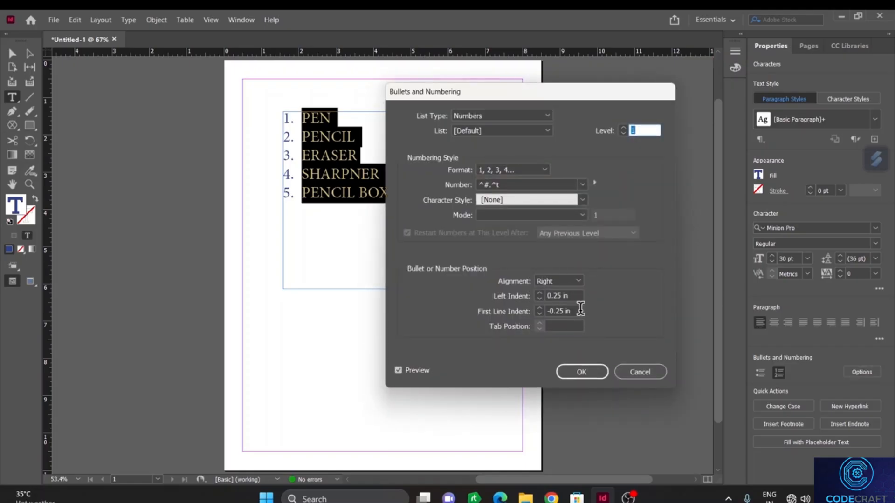
pyautogui.click(539, 294)
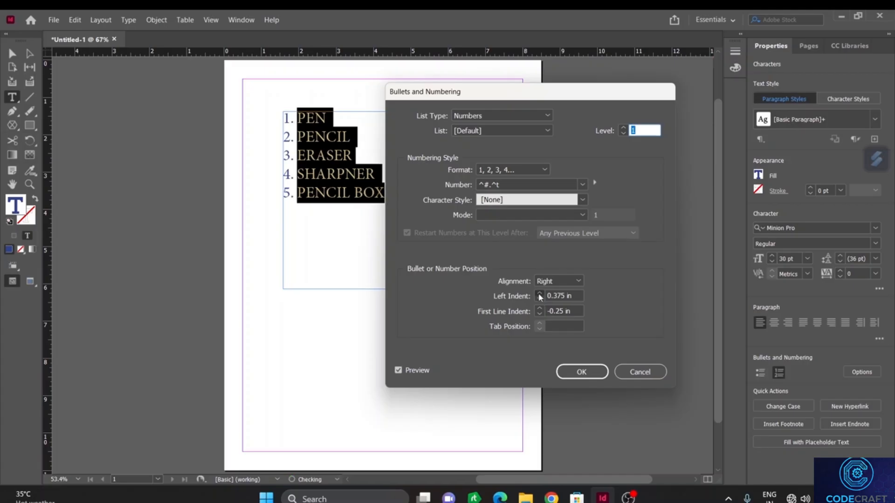
pyautogui.click(540, 294)
pyautogui.click(539, 294)
pyautogui.click(539, 294)
pyautogui.click(540, 294)
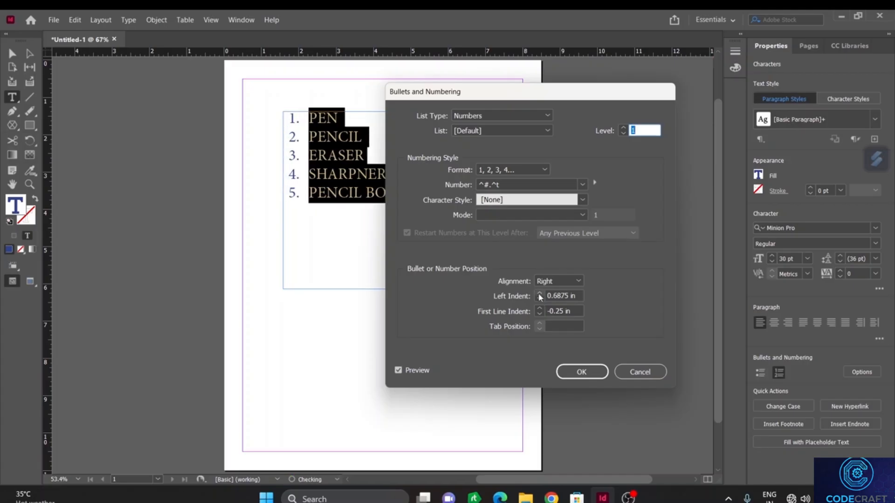
pyautogui.click(539, 294)
pyautogui.click(539, 294)
pyautogui.click(540, 294)
pyautogui.click(540, 294)
pyautogui.click(540, 294)
pyautogui.click(539, 294)
pyautogui.click(540, 294)
pyautogui.click(539, 294)
pyautogui.click(540, 294)
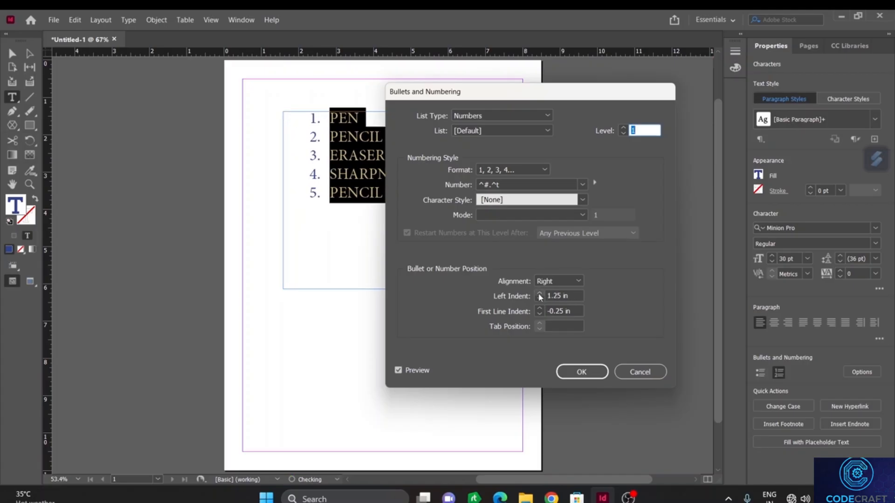
pyautogui.click(539, 294)
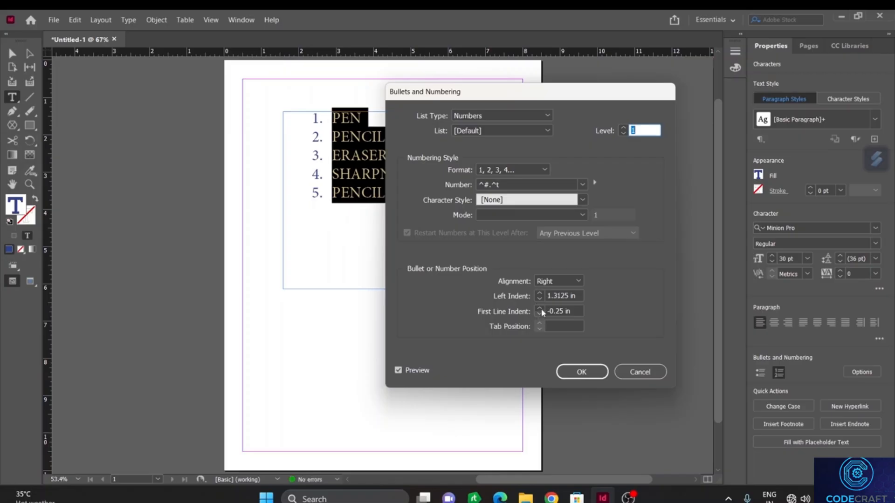
# Set the list's first line indent to 0.625 in
pyautogui.click(540, 309)
pyautogui.click(539, 310)
pyautogui.click(539, 309)
pyautogui.click(540, 309)
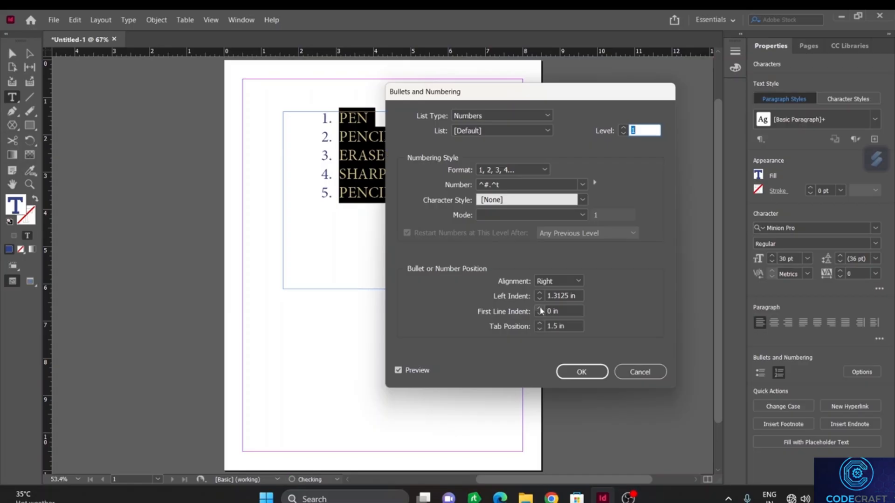
pyautogui.click(540, 309)
pyautogui.click(540, 310)
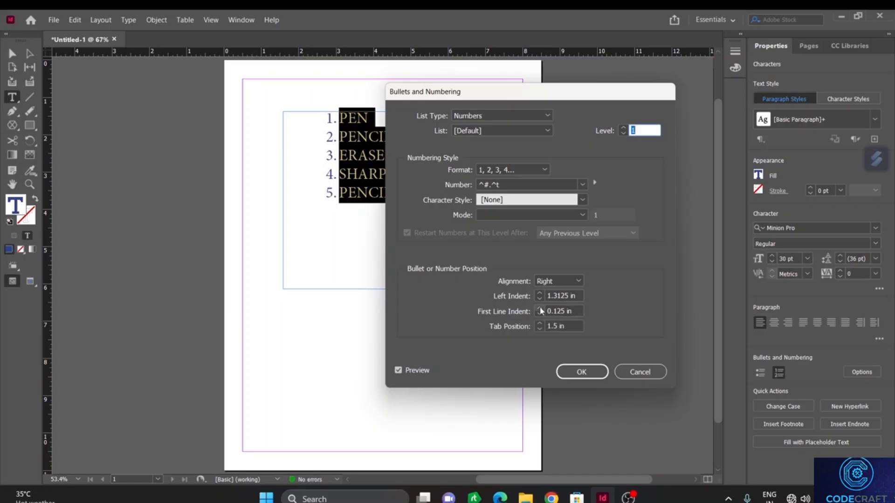
pyautogui.click(539, 310)
pyautogui.click(540, 309)
pyautogui.click(539, 310)
pyautogui.click(539, 309)
pyautogui.click(540, 310)
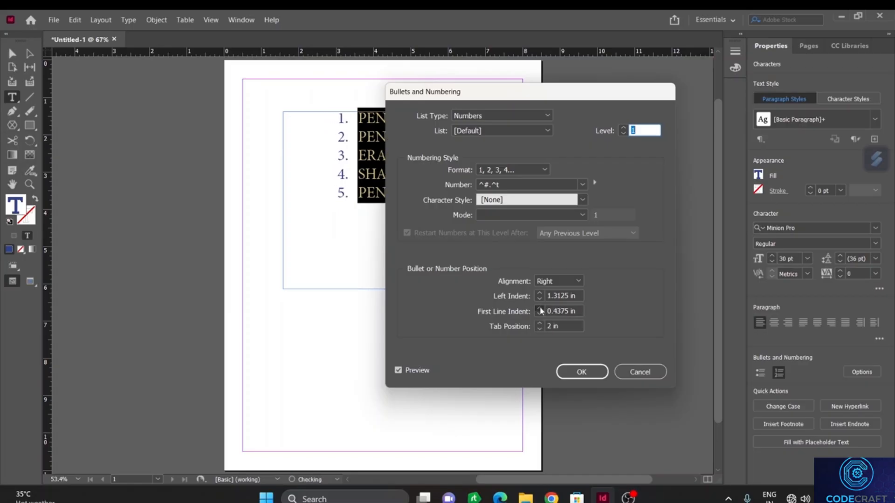
pyautogui.click(540, 309)
pyautogui.click(539, 310)
pyautogui.click(539, 310)
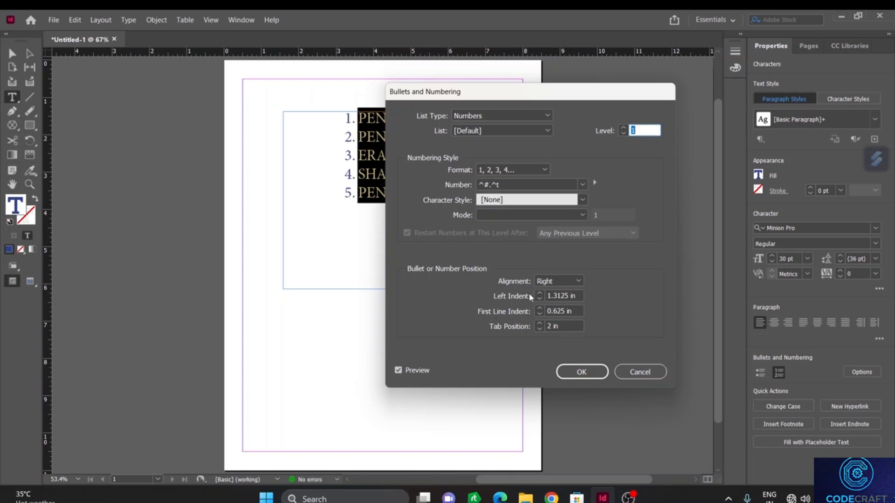
# Set the number position alignment to Left and change the list type to Bullets
pyautogui.click(577, 282)
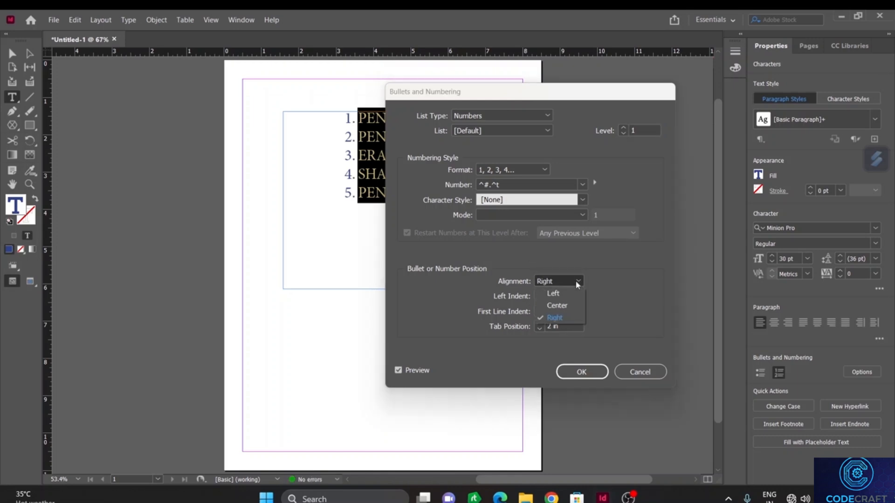
pyautogui.click(552, 293)
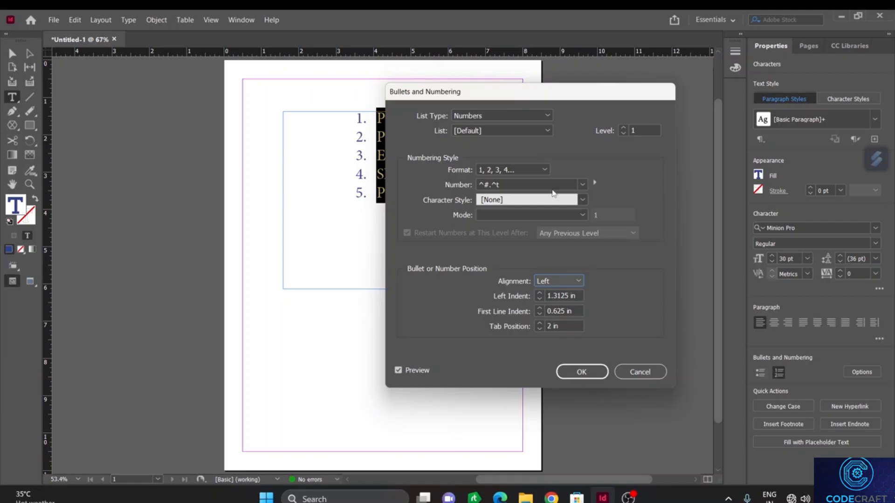
pyautogui.click(523, 115)
pyautogui.click(500, 140)
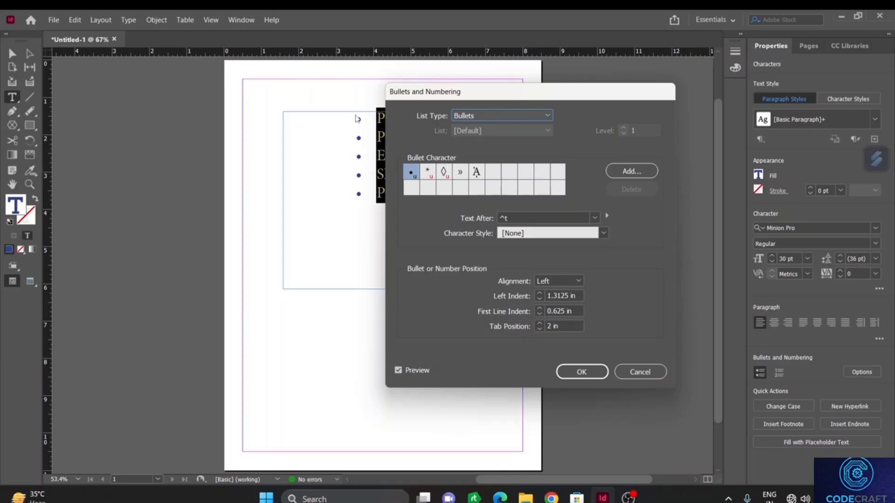
# Try the asterisk, lozenge and accented A bullet characters on the list with the text in view, and choose the » bullet
pyautogui.moveTo(468, 92); pyautogui.dragTo(555, 153)
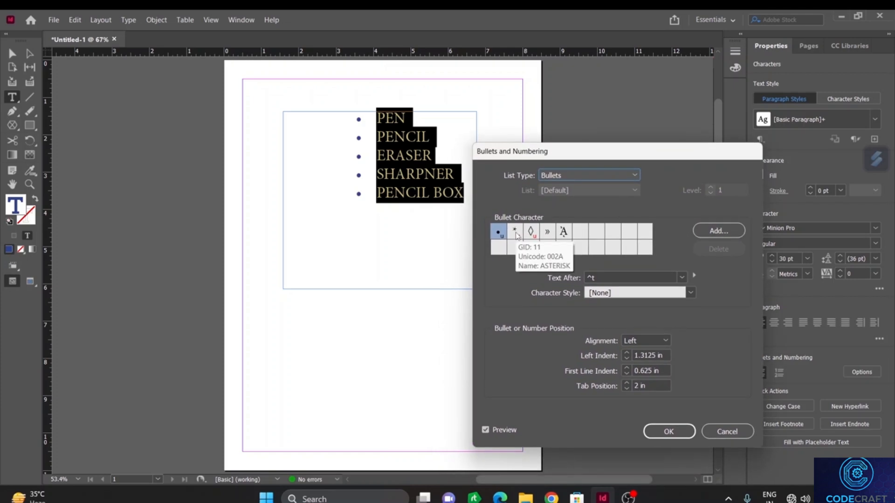
pyautogui.click(516, 233)
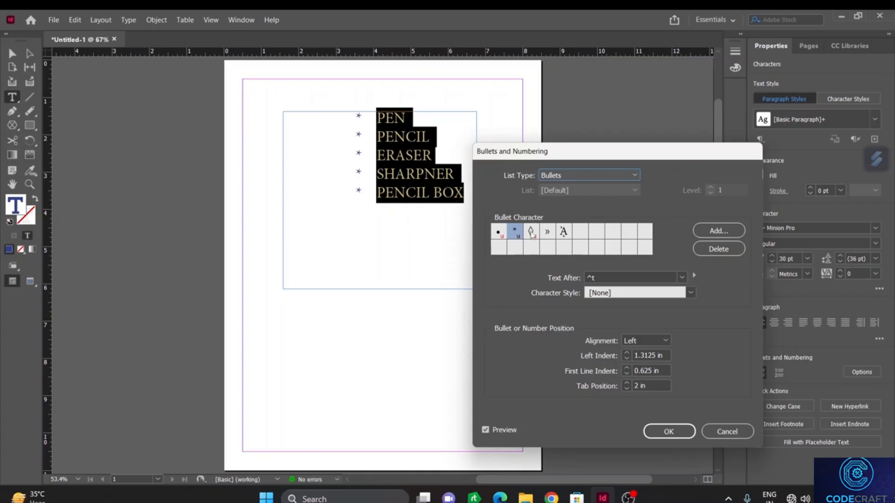
pyautogui.click(531, 232)
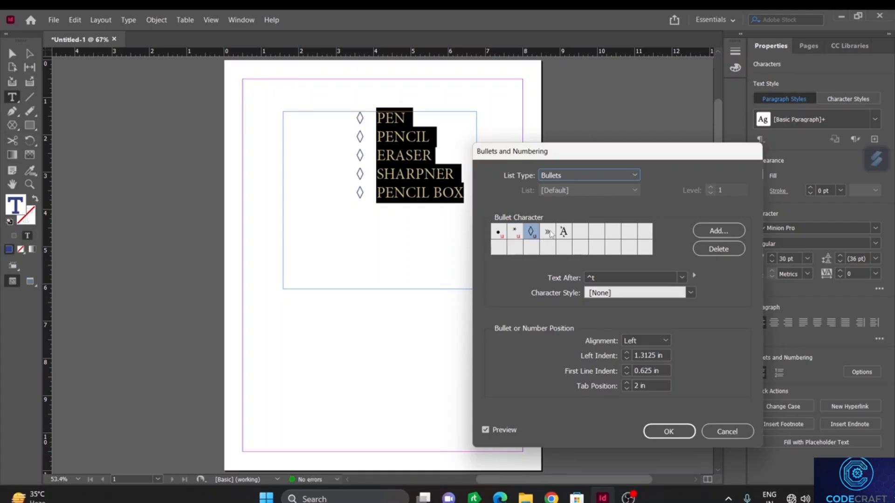
pyautogui.click(563, 236)
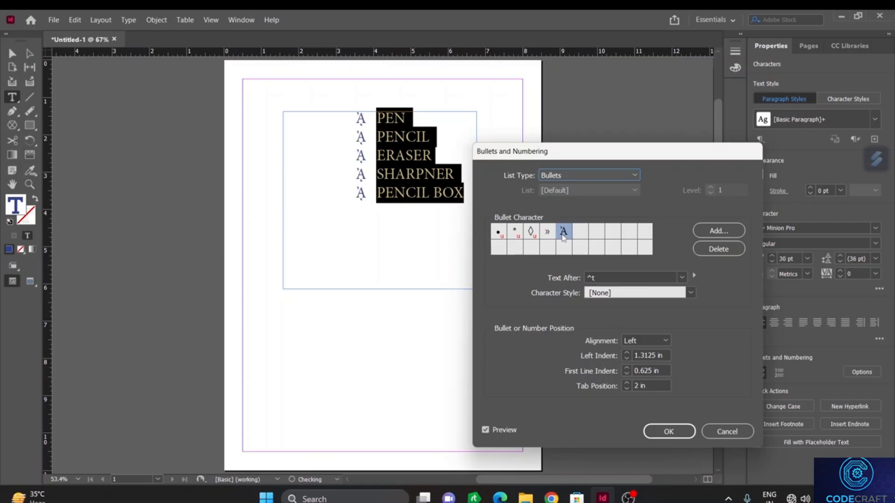
pyautogui.click(547, 231)
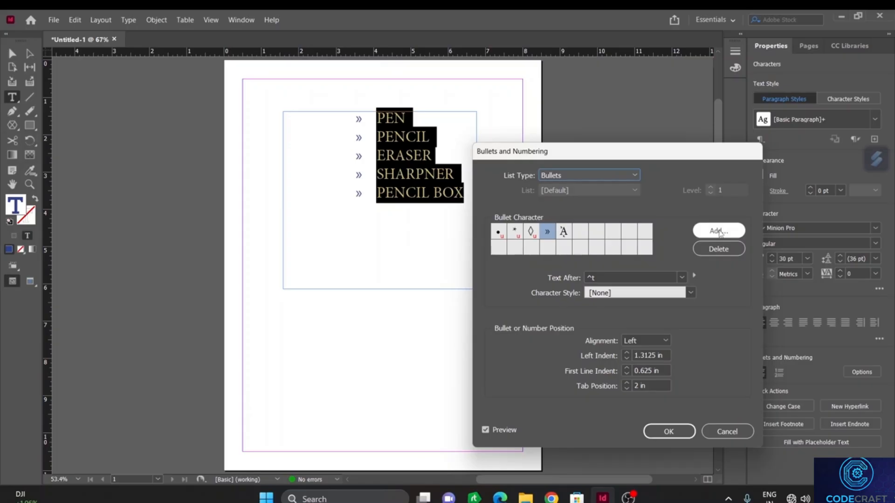
# Examine the glyphs and font styles offered for new bullets in Niagara Solid and Tw Cen MT Condensed without adding any
pyautogui.click(718, 231)
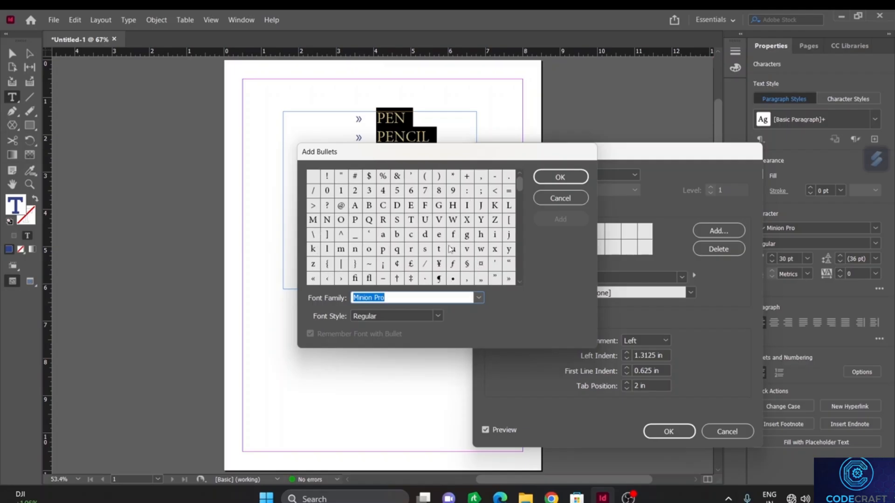
pyautogui.click(478, 298)
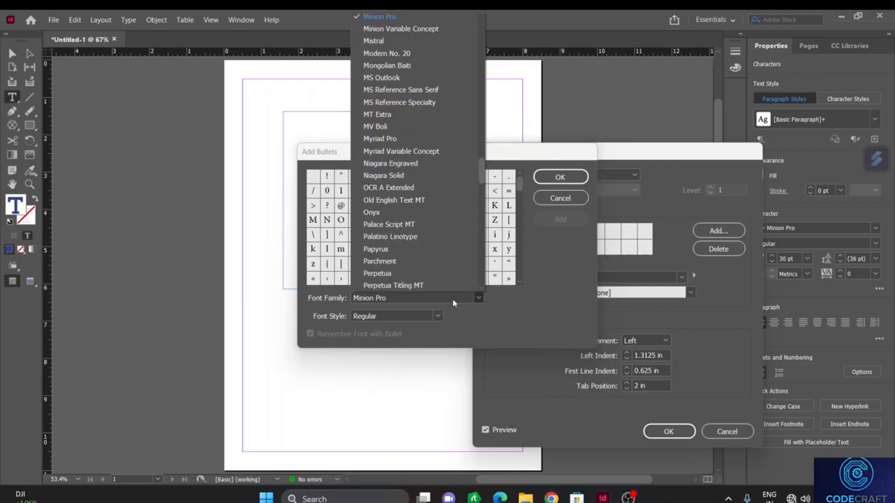
pyautogui.click(383, 175)
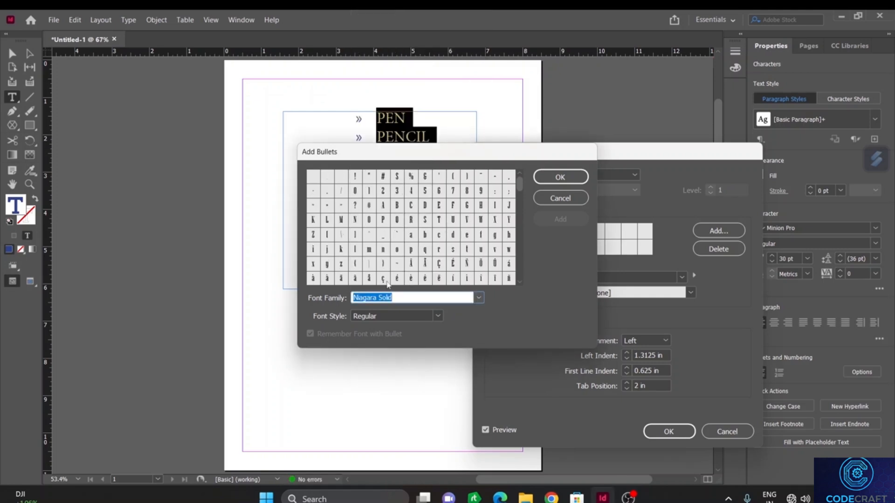
pyautogui.click(478, 297)
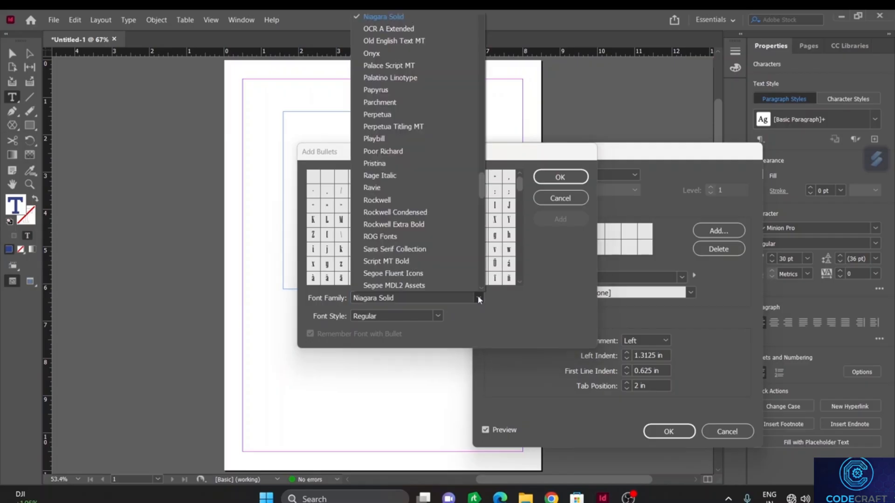
pyautogui.scroll(-10, 409, 202)
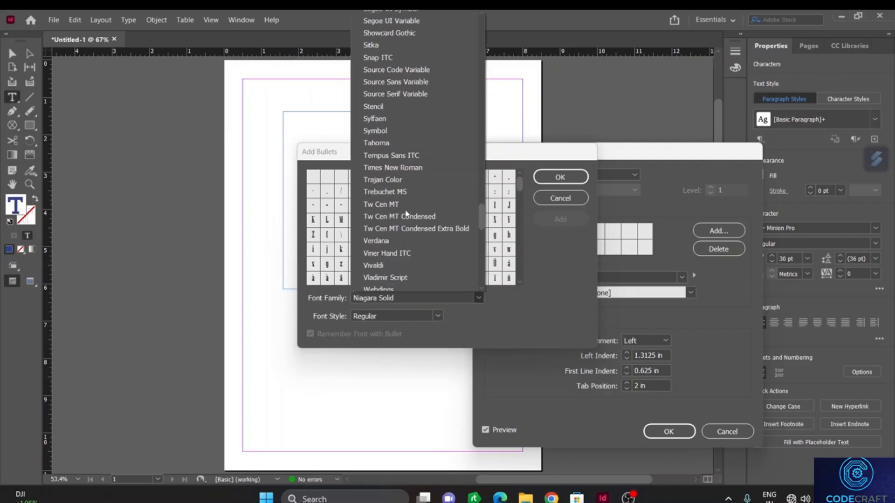
pyautogui.click(395, 220)
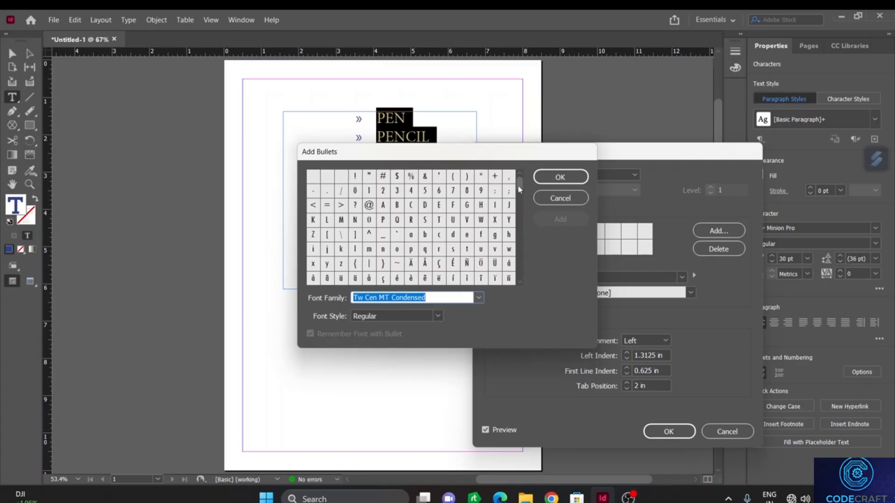
pyautogui.moveTo(518, 185); pyautogui.dragTo(524, 272)
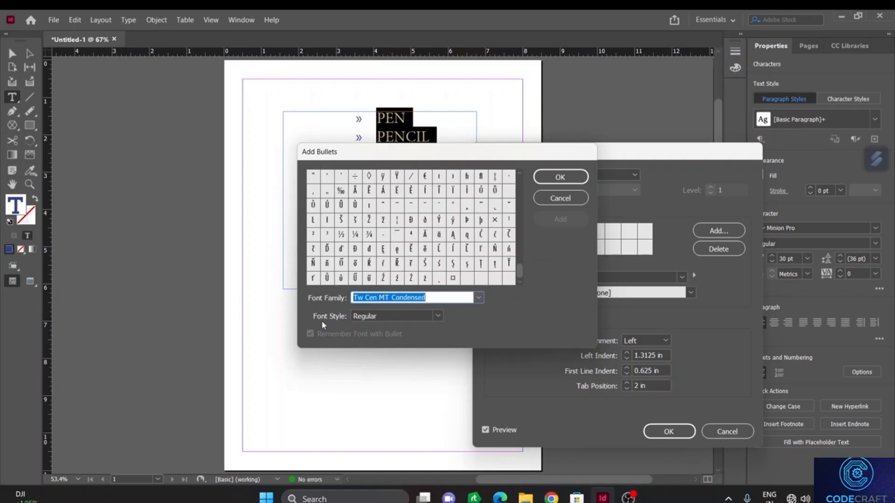
pyautogui.click(437, 316)
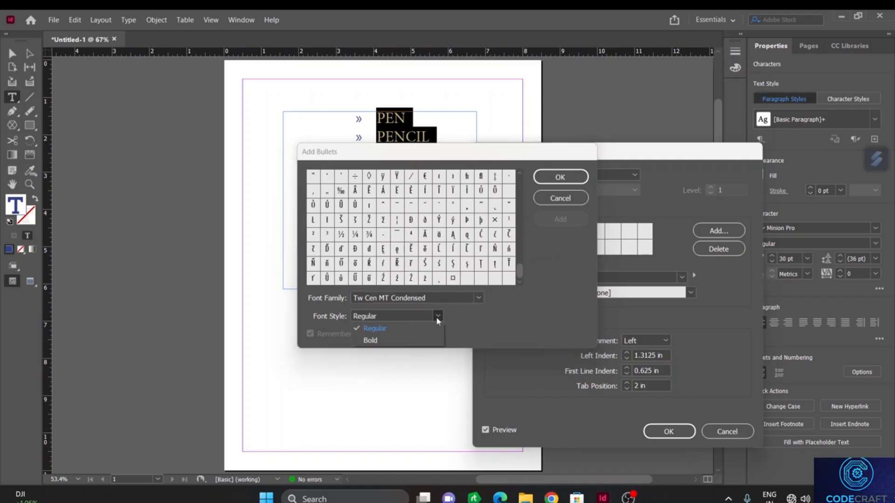
pyautogui.click(485, 323)
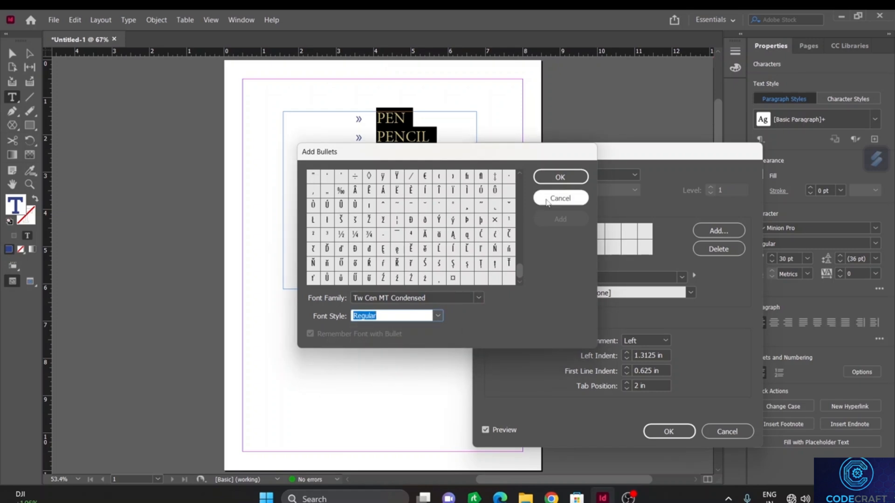
pyautogui.click(546, 201)
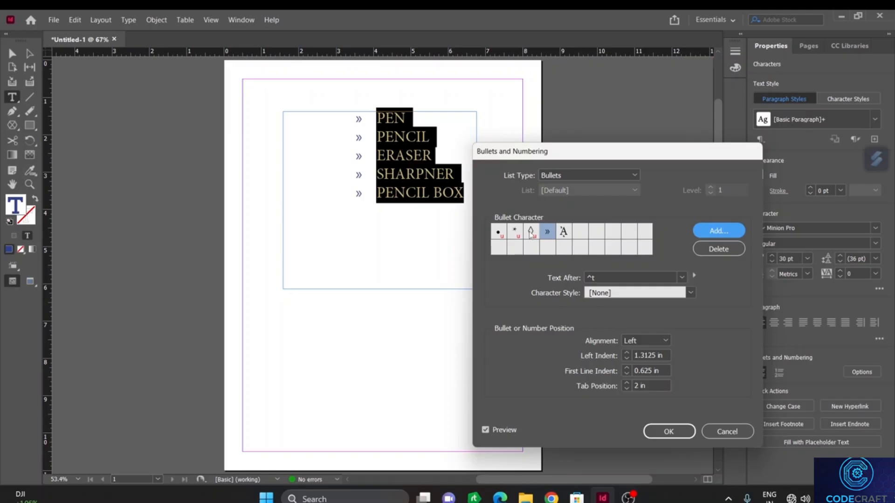
# Delete the lozenge from the bullet characters, add the Minion Pro £ glyph to them, and apply the list settings
pyautogui.click(530, 231)
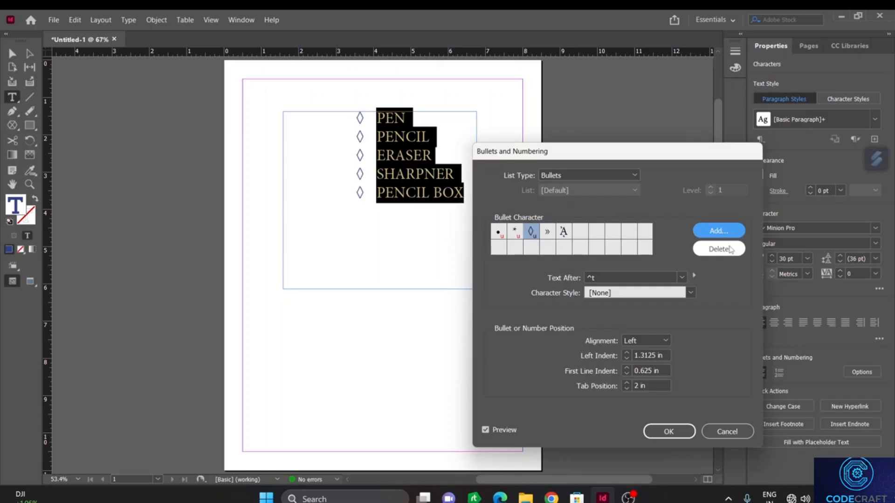
pyautogui.click(730, 250)
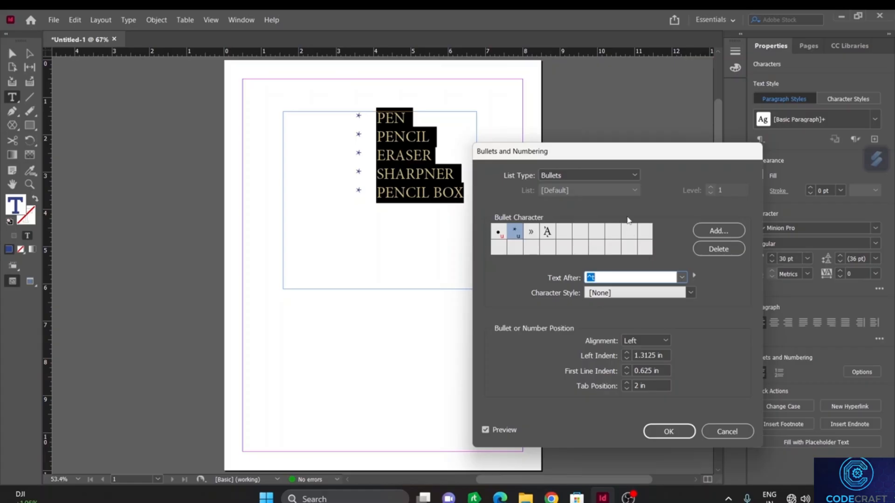
pyautogui.click(718, 231)
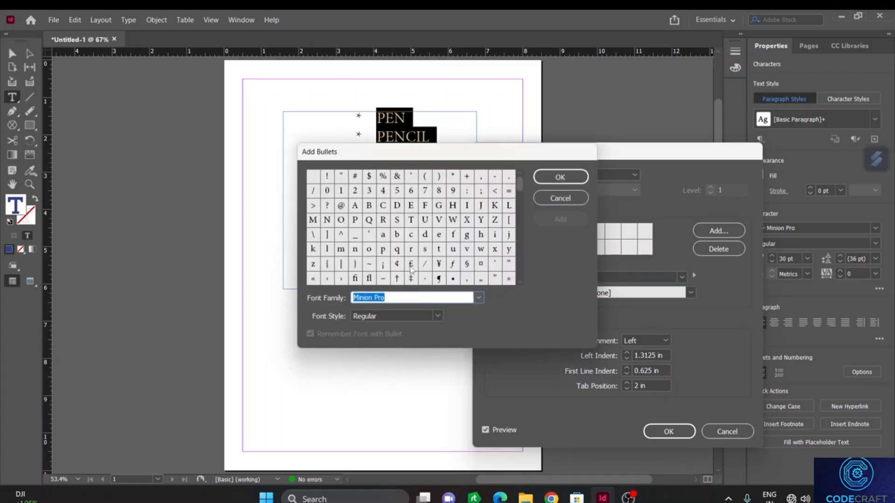
pyautogui.click(411, 265)
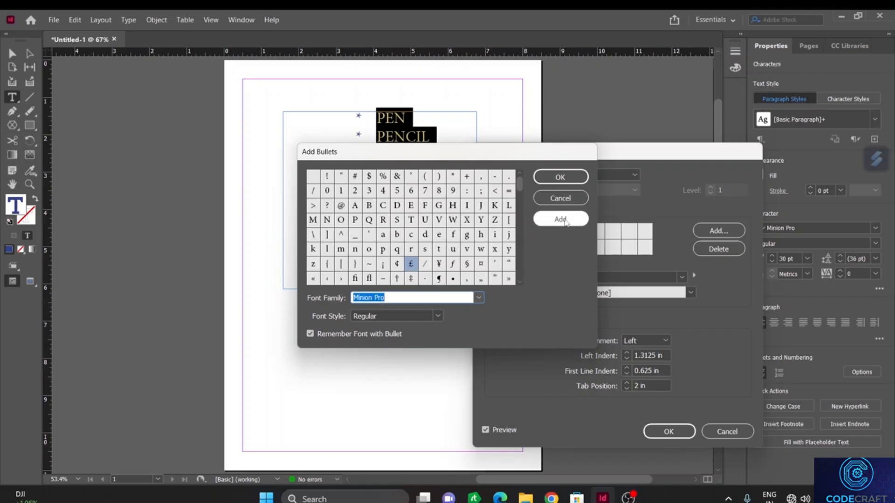
pyautogui.click(564, 219)
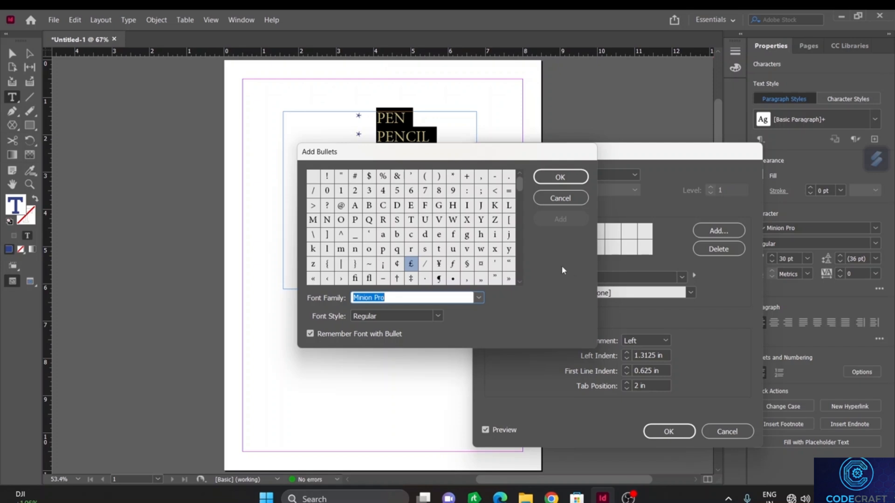
pyautogui.click(561, 176)
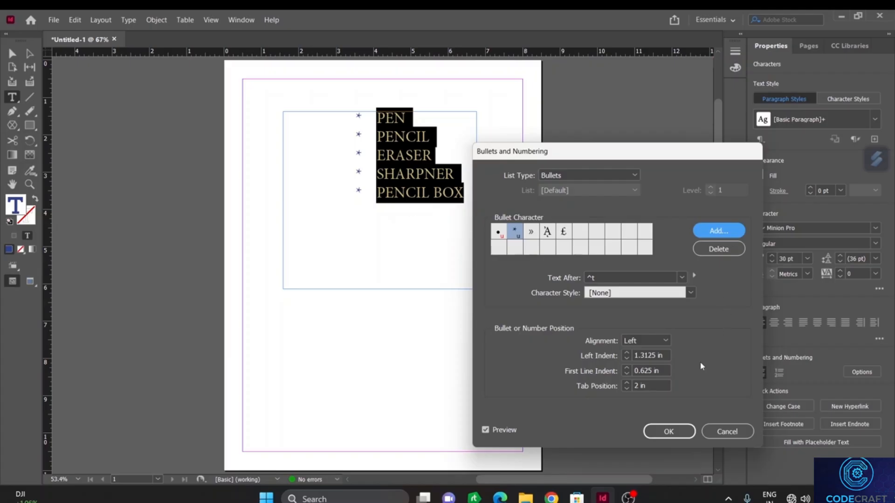
pyautogui.click(675, 431)
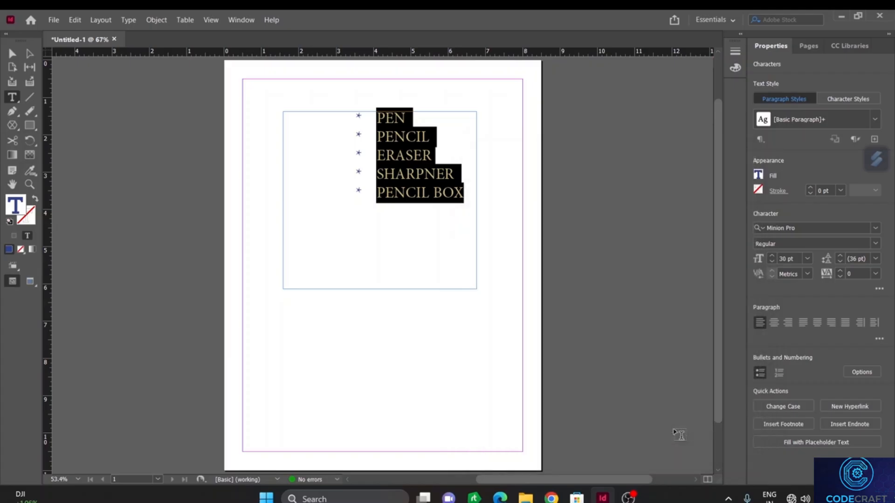
# Try UPPERCASE and lowercase on the selected list, and set its case to Title Case
pyautogui.click(775, 409)
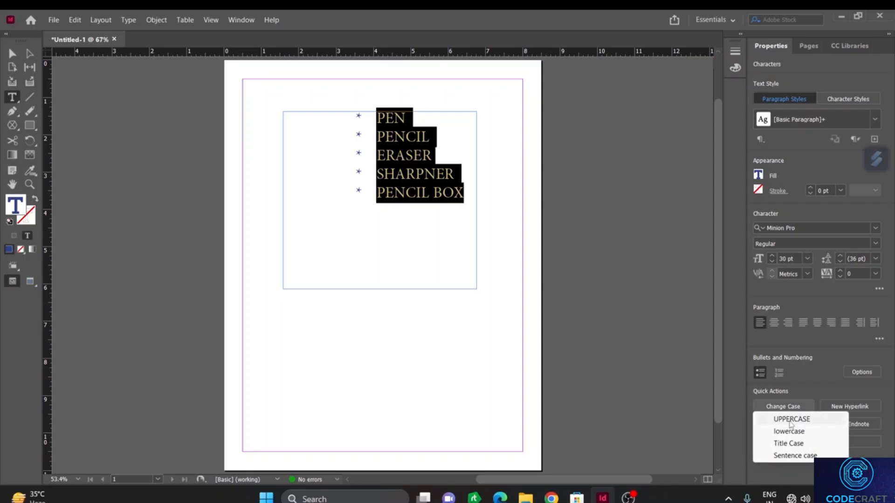
pyautogui.click(790, 420)
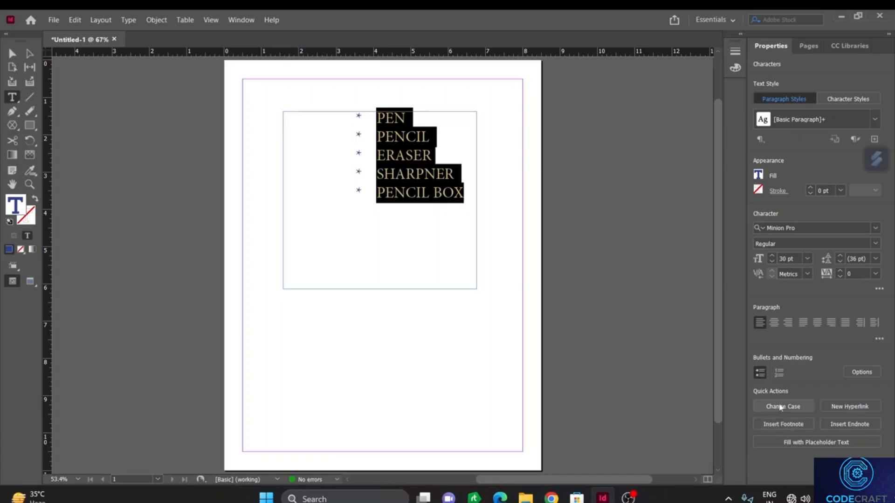
pyautogui.click(781, 408)
pyautogui.click(788, 430)
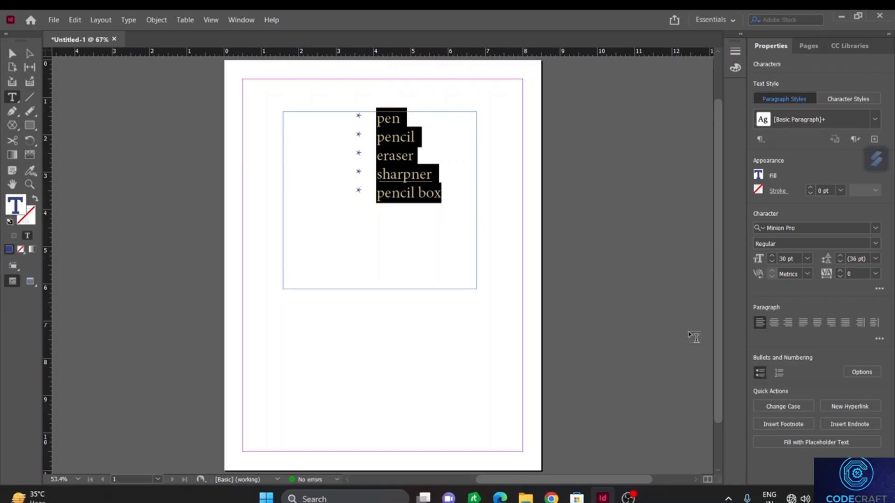
pyautogui.click(783, 407)
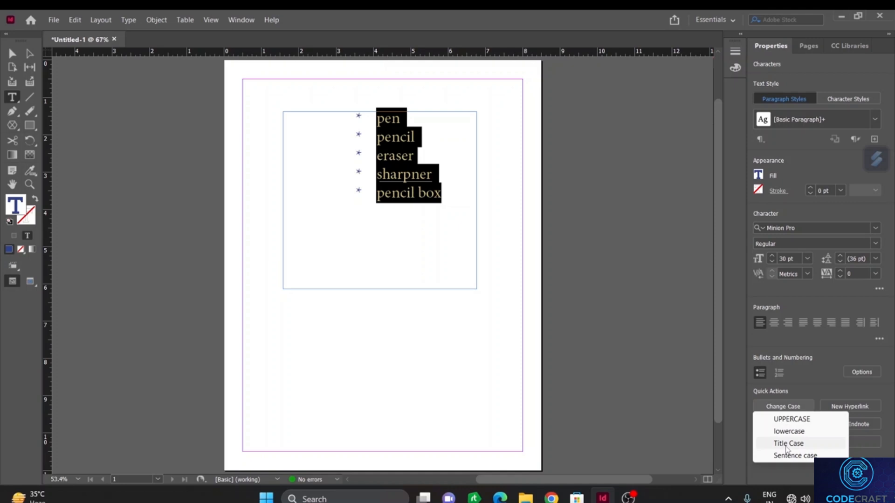
pyautogui.click(788, 444)
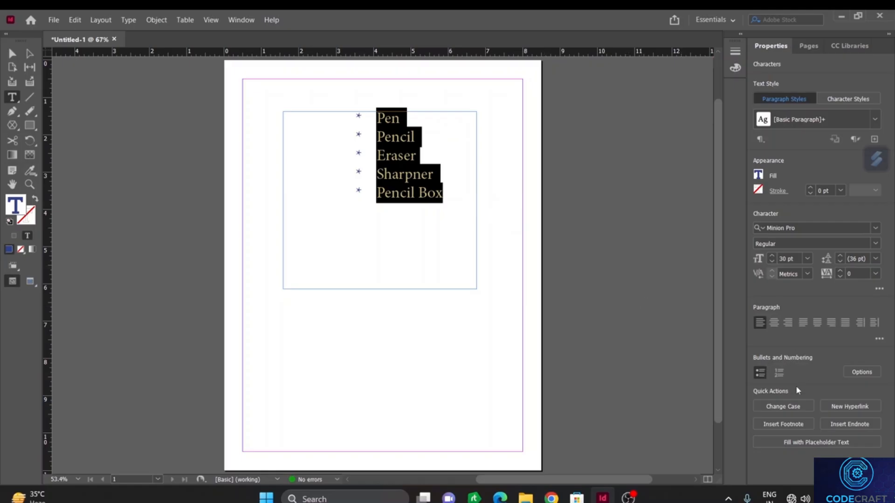
pyautogui.click(792, 407)
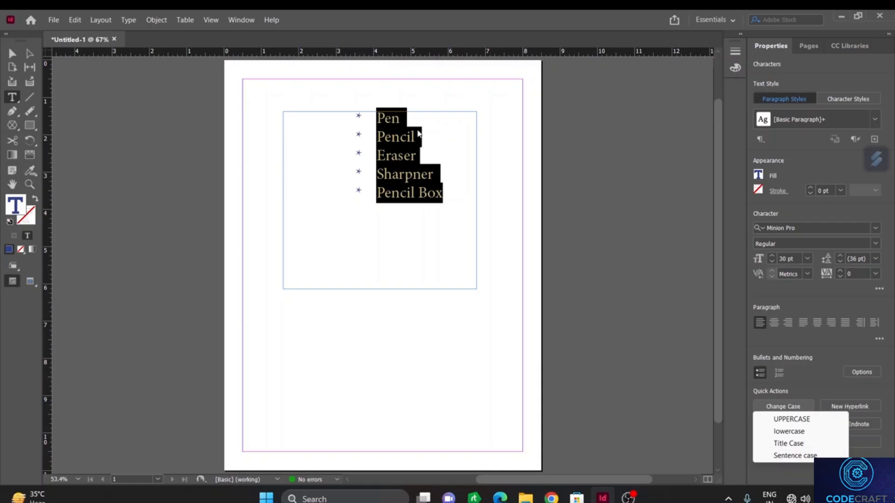
# Add the word TOOL after Pen in the first list line and paste a copy of it after Pencil
pyautogui.click(409, 122)
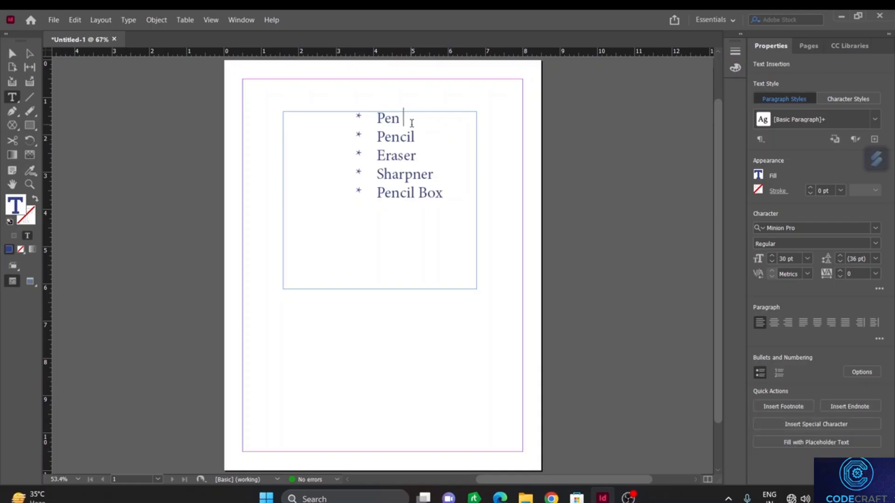
pyautogui.write('TOOL')
pyautogui.moveTo(404, 118); pyautogui.dragTo(446, 118)
pyautogui.rightClick(441, 119)
pyautogui.click(469, 102)
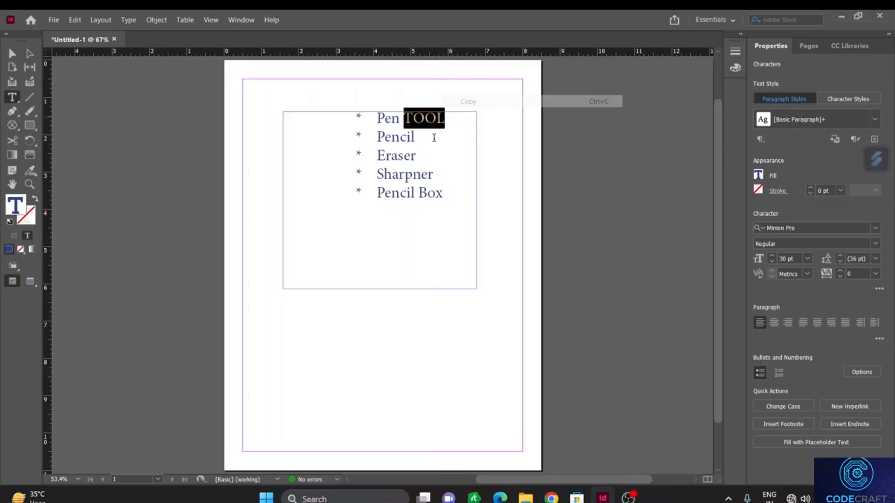
pyautogui.doubleClick(428, 139)
pyautogui.rightClick(429, 140)
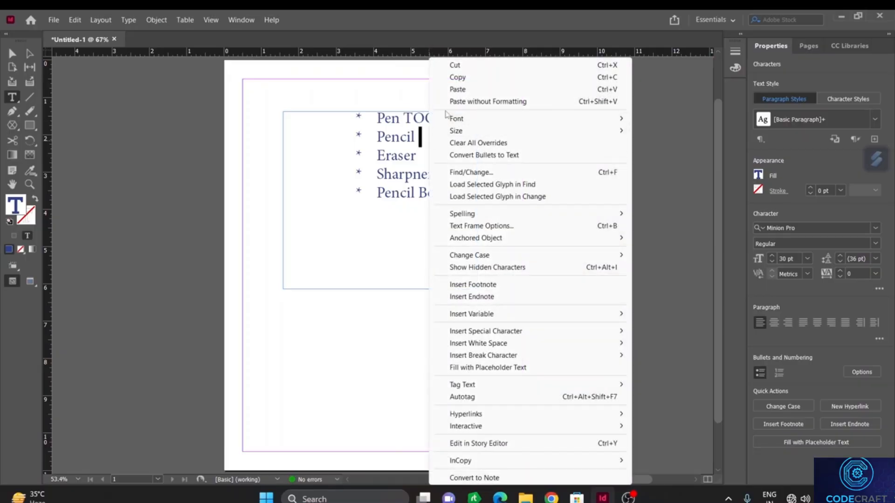
pyautogui.click(459, 89)
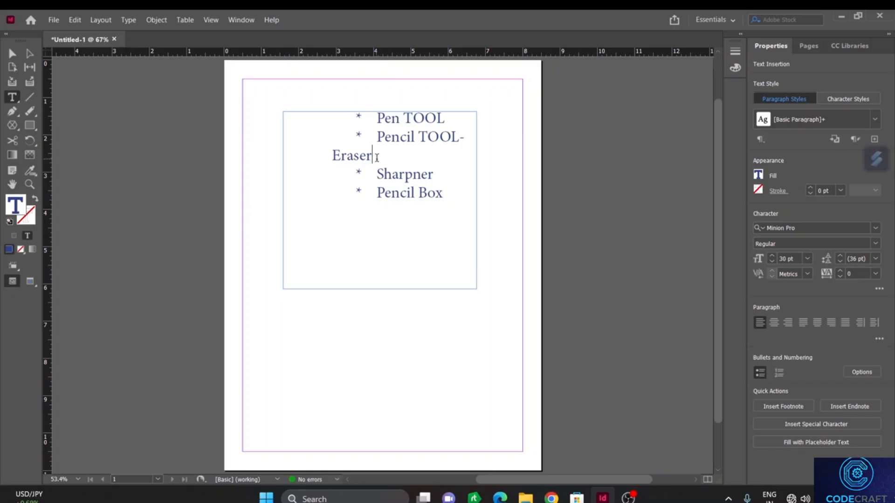
# Delete the word Eraser that follows Pencil TOOL in the list
pyautogui.press('BackSpace')
pyautogui.press('BackSpace')
pyautogui.press('BackSpace')
pyautogui.press('BackSpace')
pyautogui.press('BackSpace')
pyautogui.press('BackSpace')
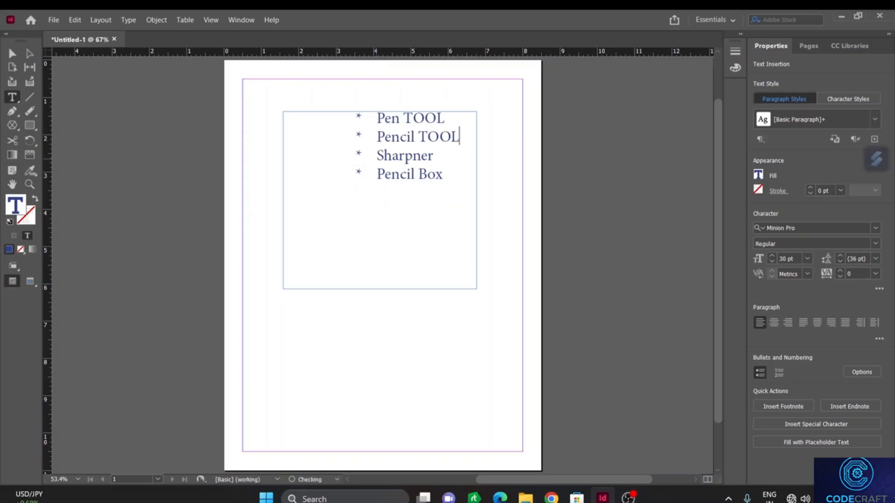
# Set the whole bulleted list's left indent to 1.375 in and its first line indent to -1.3125 in
pyautogui.moveTo(354, 115); pyautogui.dragTo(457, 167)
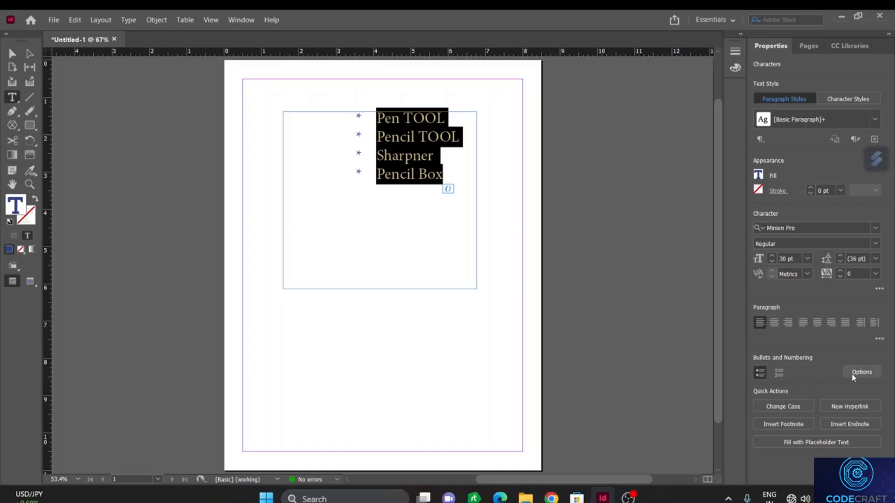
pyautogui.click(852, 372)
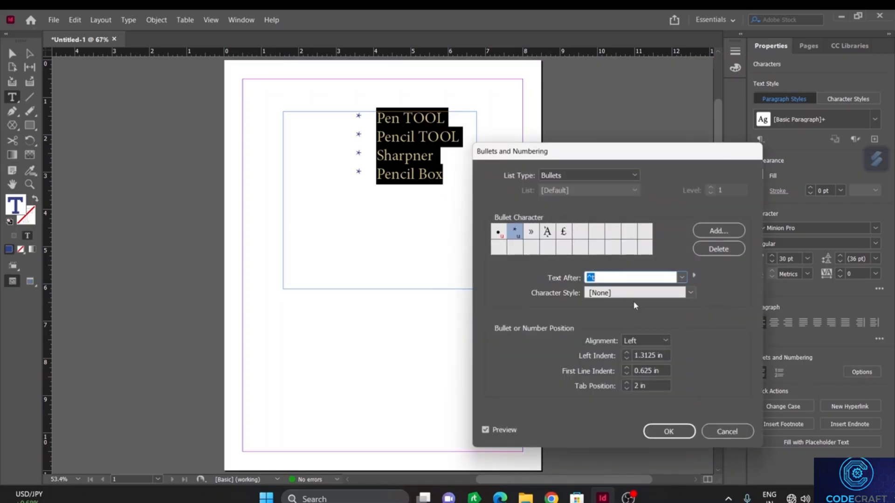
pyautogui.click(627, 354)
pyautogui.click(626, 373)
pyautogui.click(626, 374)
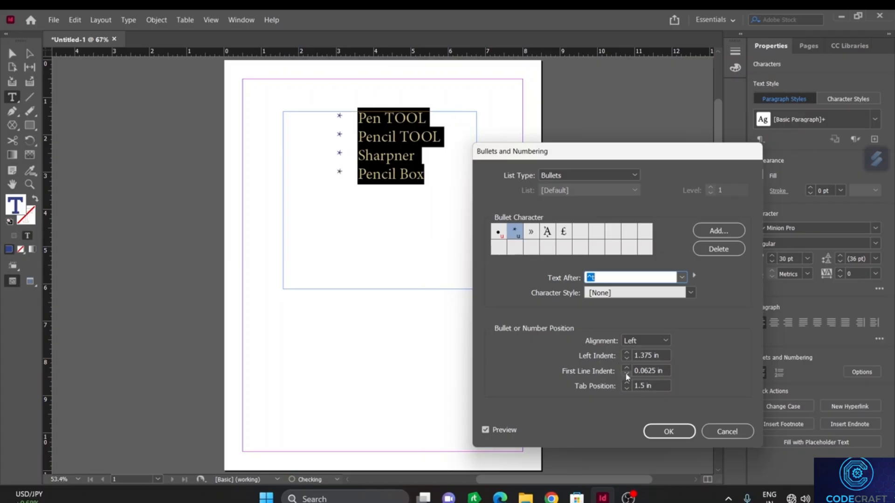
pyautogui.click(626, 373)
pyautogui.click(626, 374)
pyautogui.click(626, 374)
pyautogui.click(626, 374)
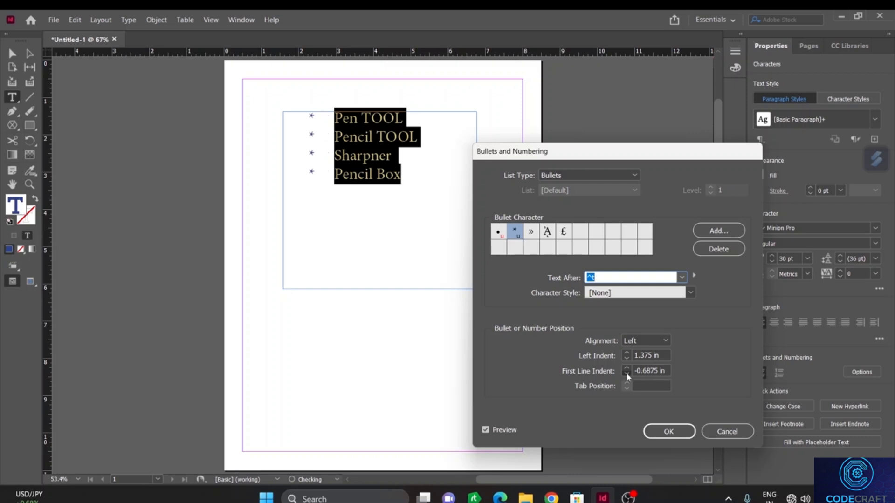
pyautogui.click(626, 374)
pyautogui.click(626, 374)
pyautogui.click(626, 373)
pyautogui.click(626, 374)
pyautogui.click(626, 374)
pyautogui.click(626, 374)
pyautogui.click(626, 374)
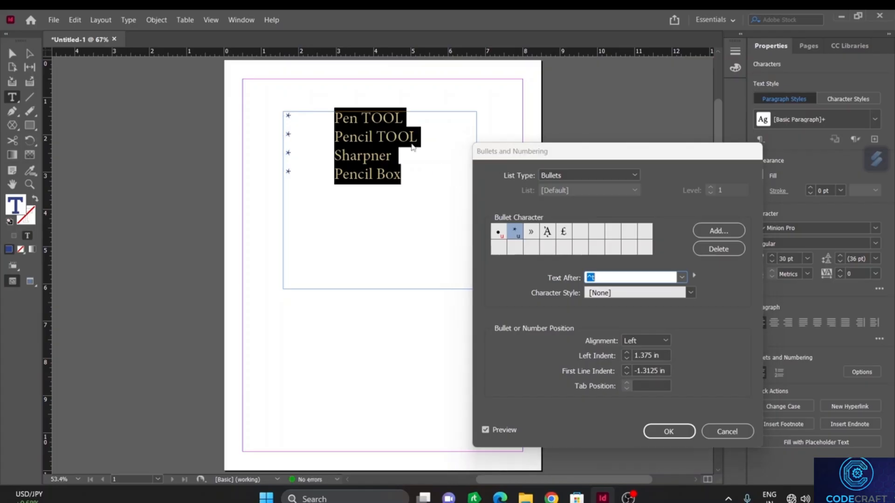
pyautogui.click(668, 431)
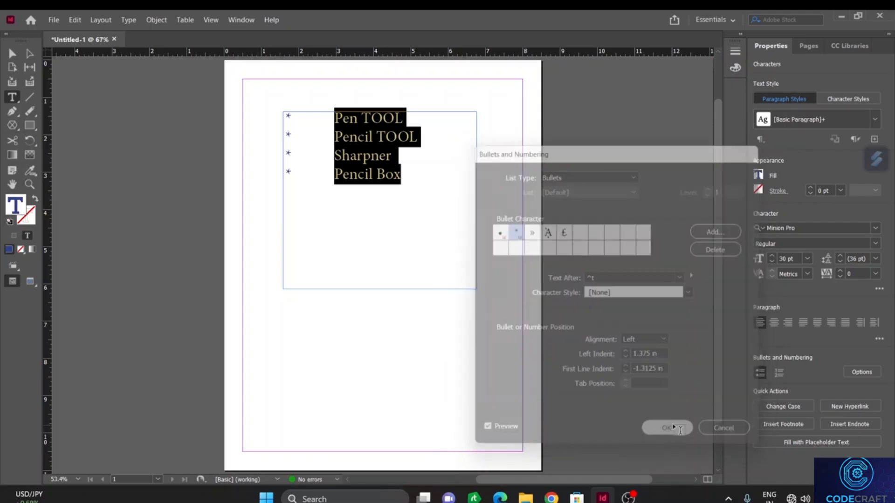
# Copy TOOL from the Pencil line and paste it after Sharpner and after Pencil Box
pyautogui.click(406, 164)
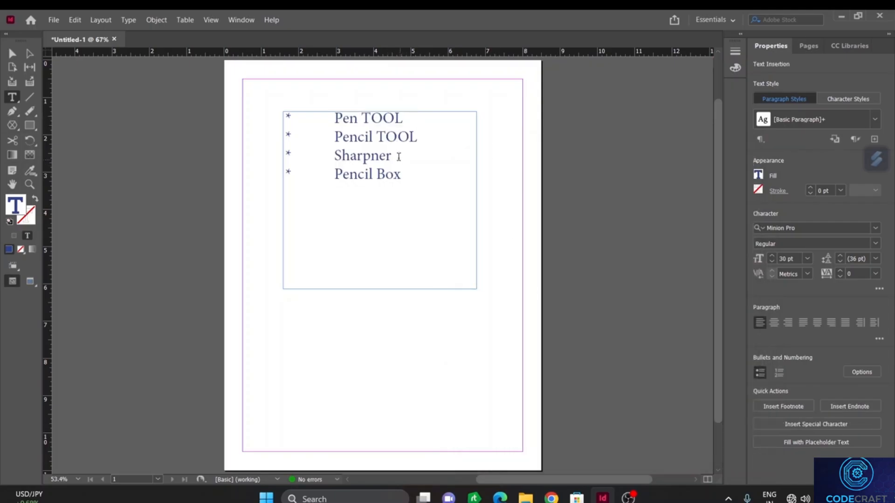
pyautogui.moveTo(419, 136); pyautogui.dragTo(381, 136)
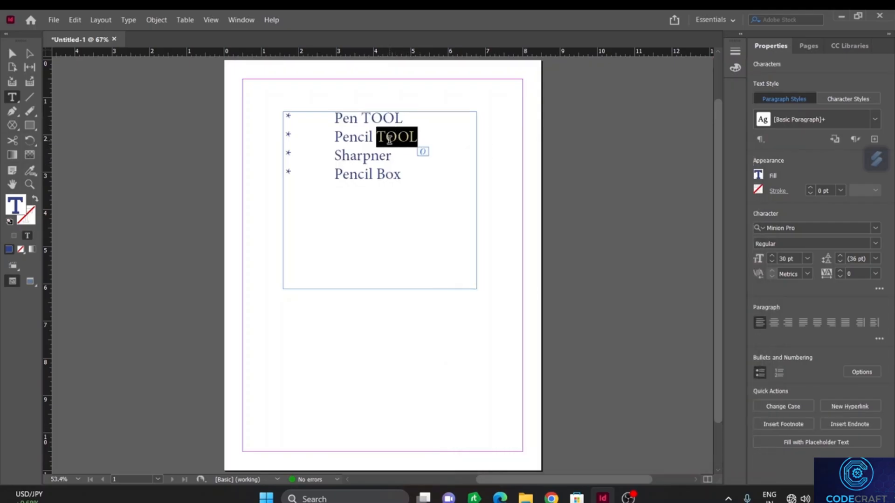
pyautogui.rightClick(419, 148)
pyautogui.click(435, 100)
pyautogui.click(402, 153)
pyautogui.rightClick(402, 154)
pyautogui.click(429, 125)
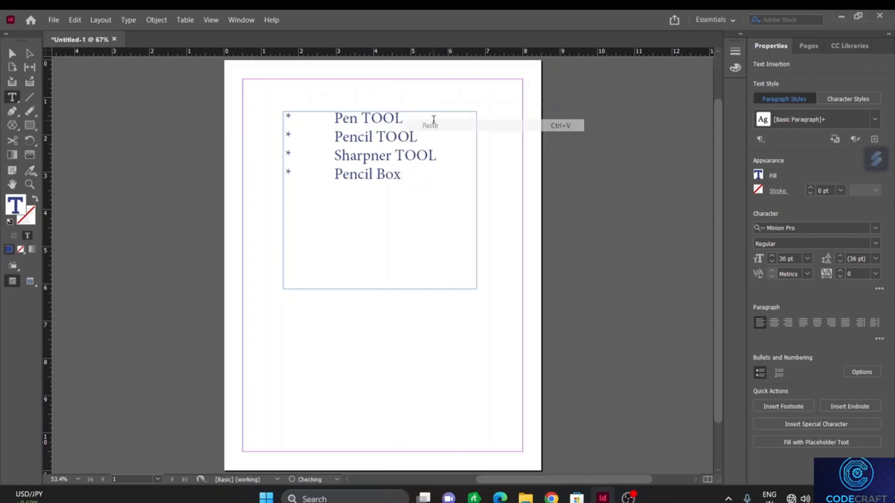
pyautogui.click(407, 176)
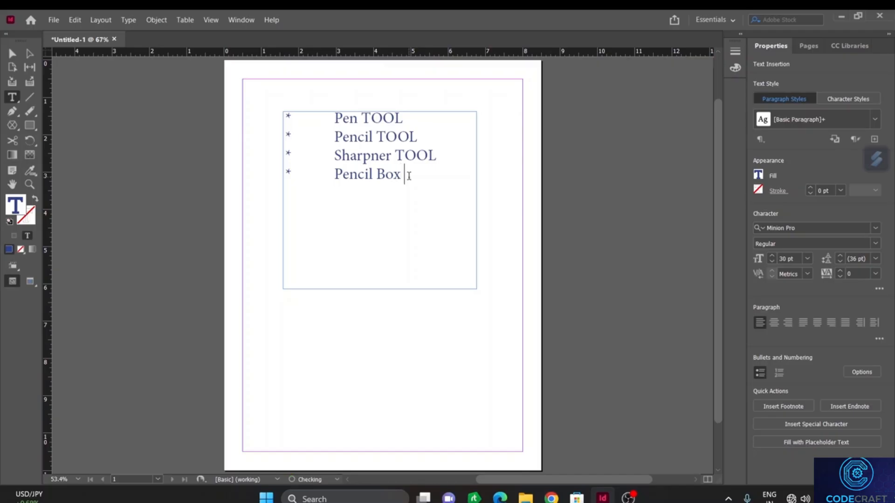
pyautogui.rightClick(409, 176)
pyautogui.click(436, 127)
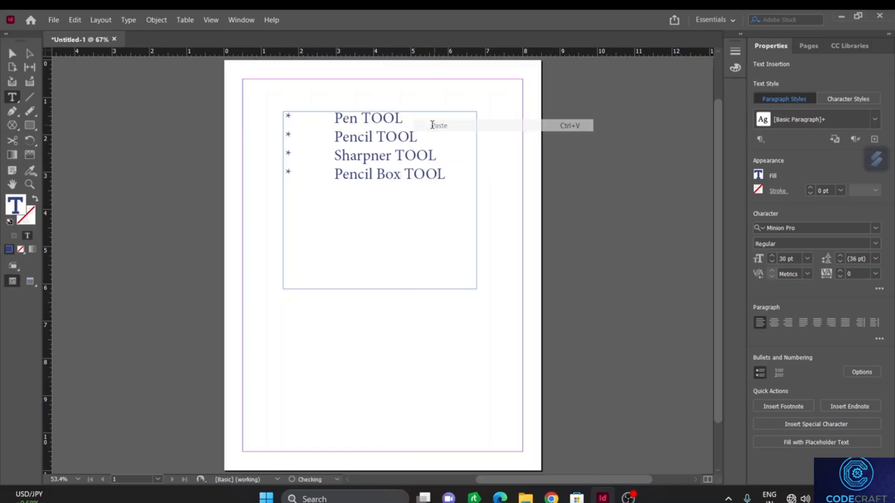
# Try Sentence case on all four lines of the list
pyautogui.moveTo(331, 118); pyautogui.dragTo(442, 191)
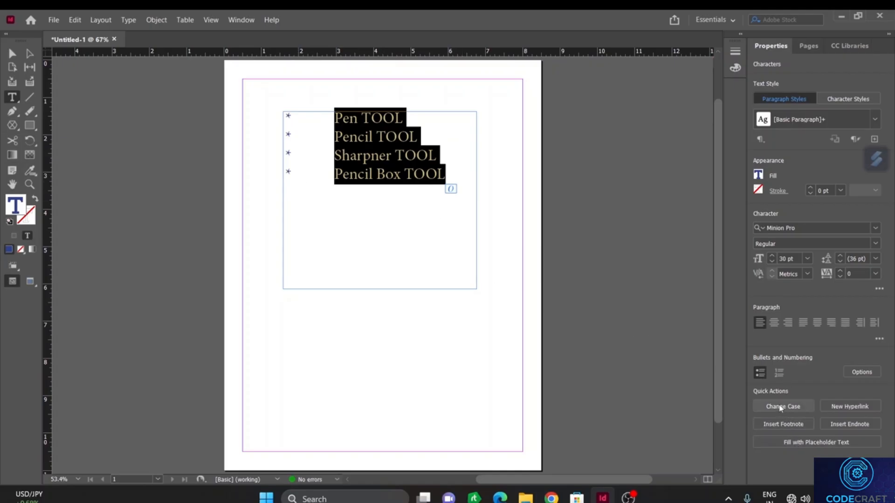
pyautogui.click(781, 407)
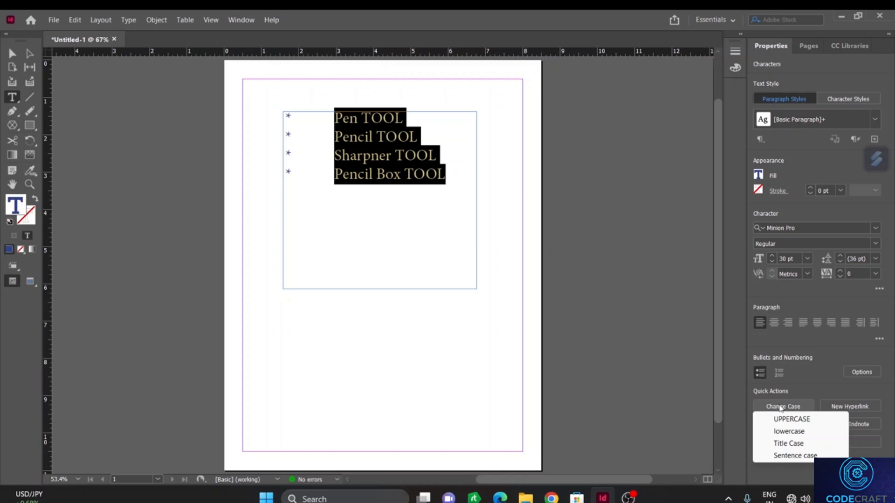
pyautogui.click(780, 457)
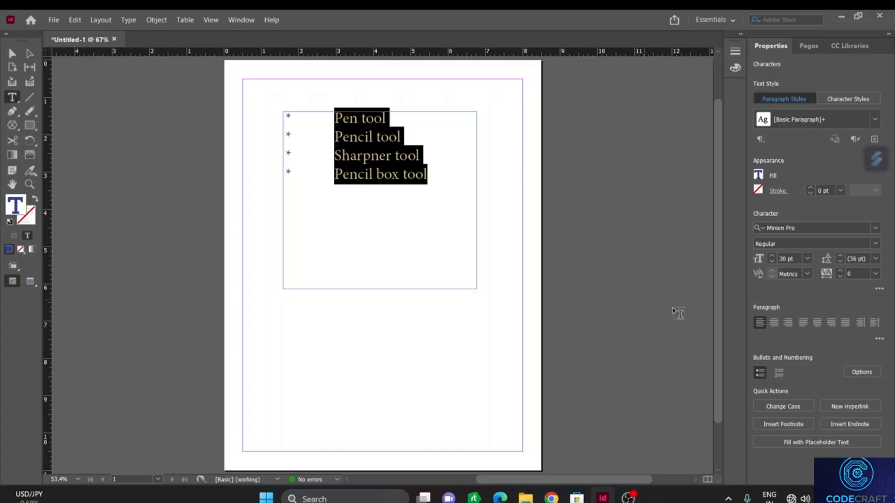
pyautogui.click(782, 407)
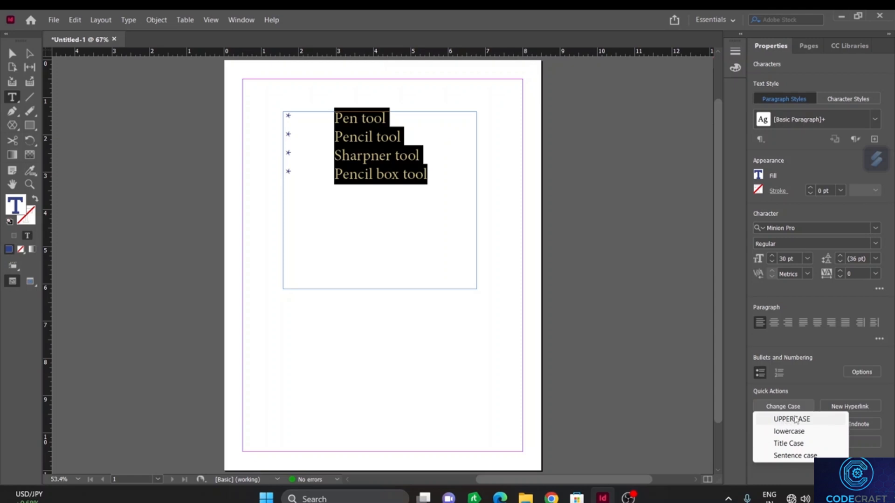
pyautogui.click(794, 455)
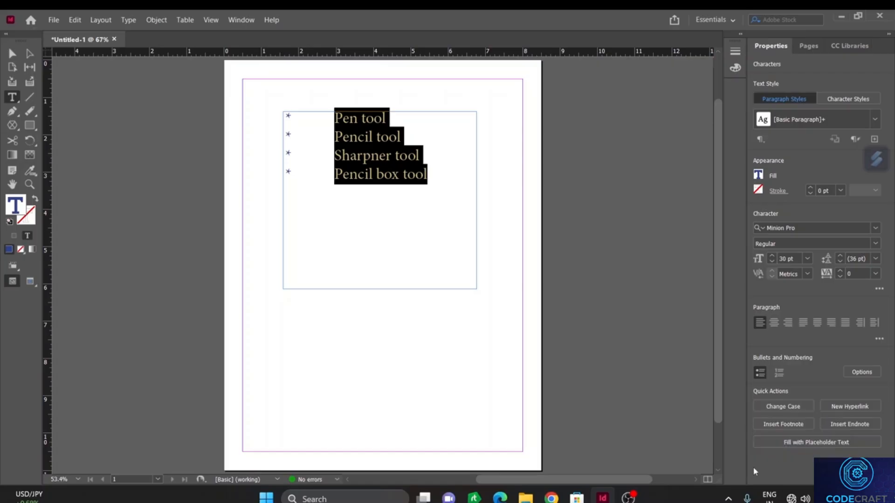
# Examine the Link To types offered for a new hyperlink on the list text without creating one
pyautogui.click(836, 410)
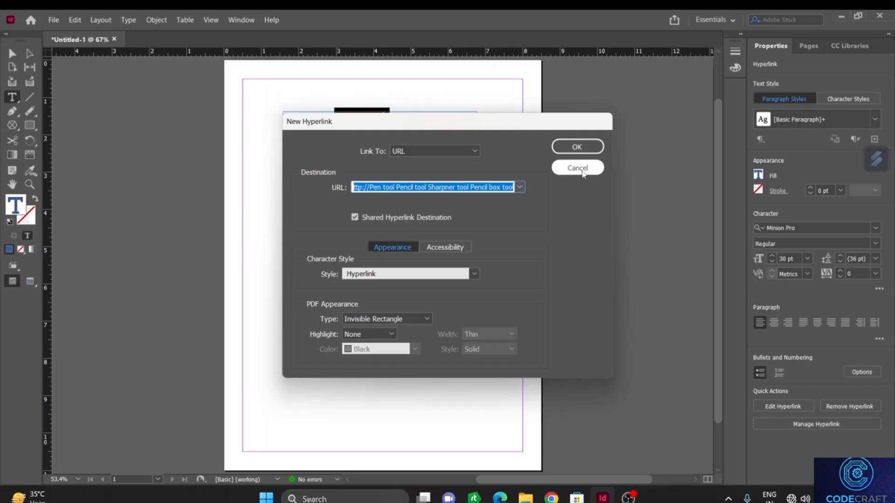
pyautogui.click(463, 149)
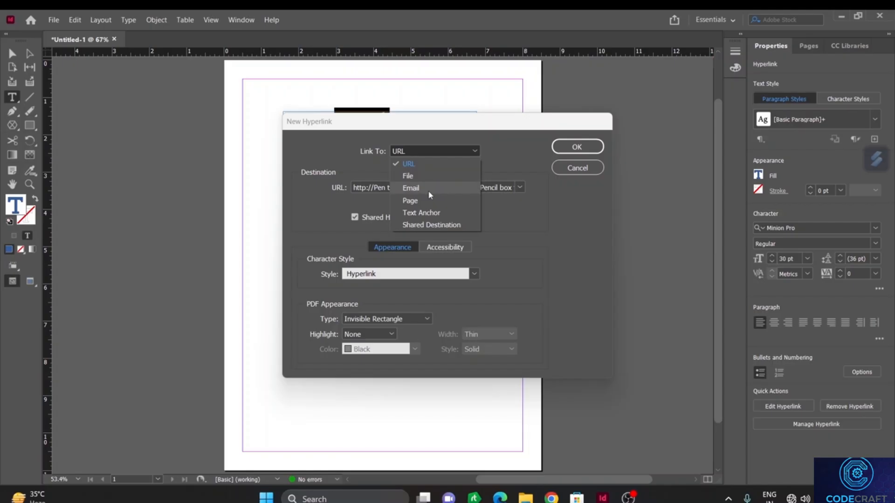
pyautogui.click(643, 222)
pyautogui.click(585, 168)
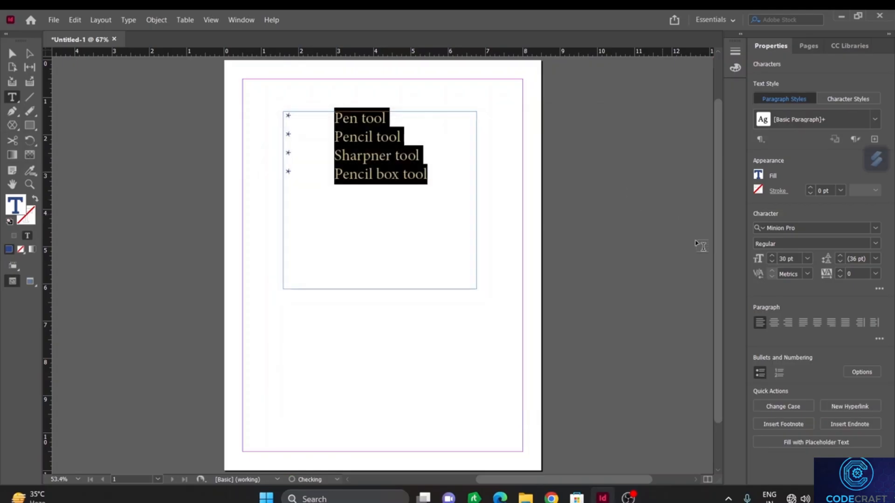
# Try a footnote after the last list line, browsing its special characters, and undo it together with the Sentence case change
pyautogui.click(788, 424)
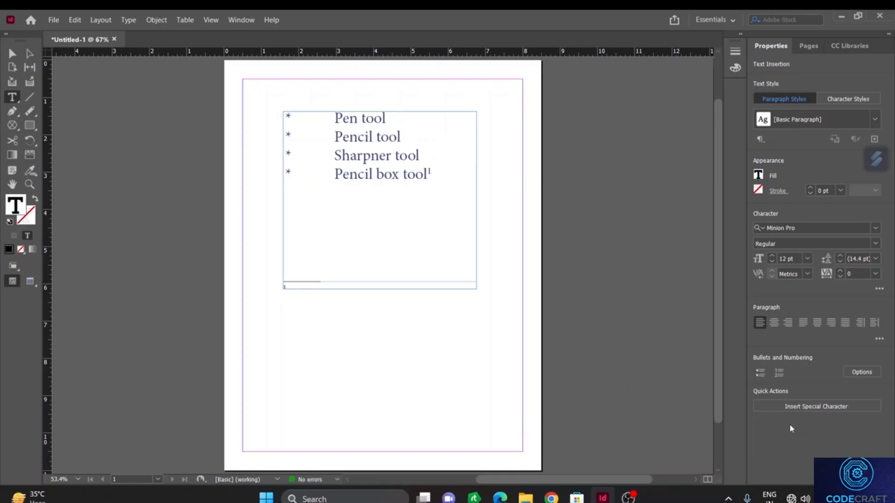
pyautogui.click(803, 409)
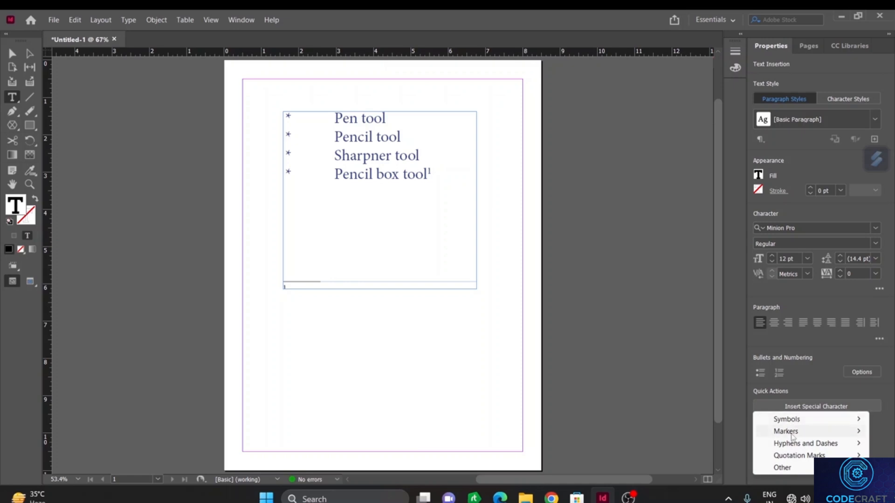
pyautogui.moveTo(792, 436)
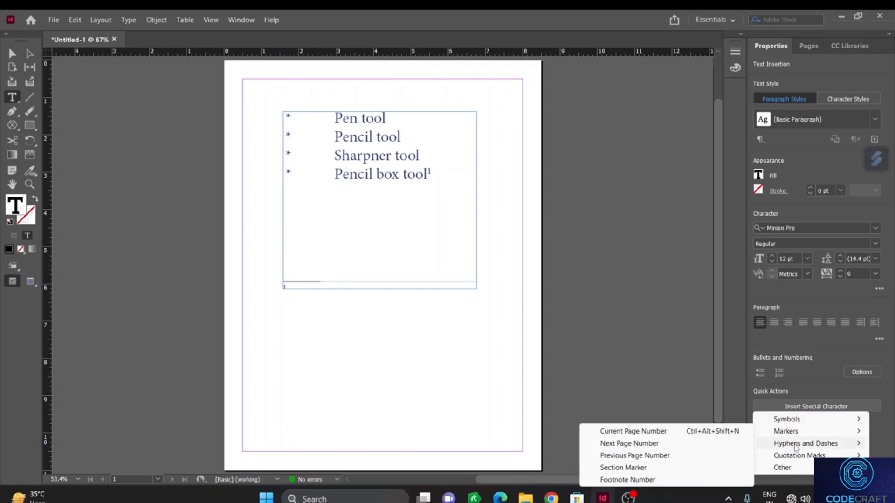
pyautogui.moveTo(796, 457)
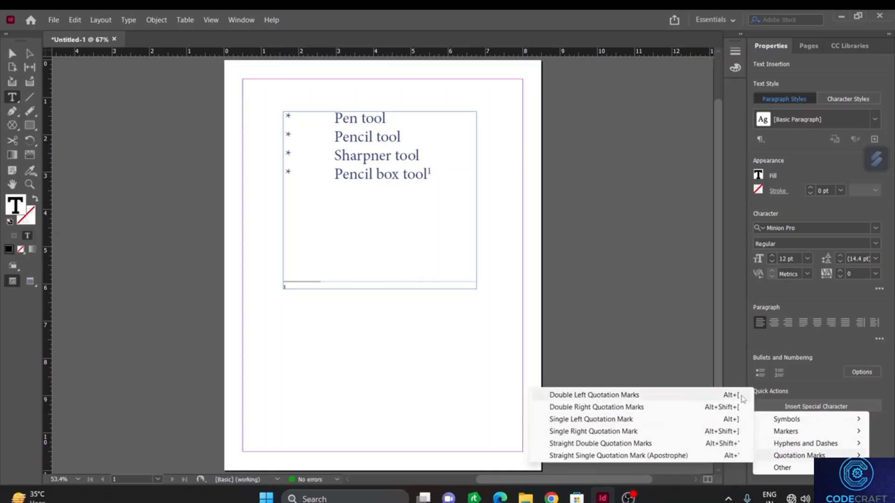
pyautogui.click(735, 358)
pyautogui.hotkey('ctrl', 'a')
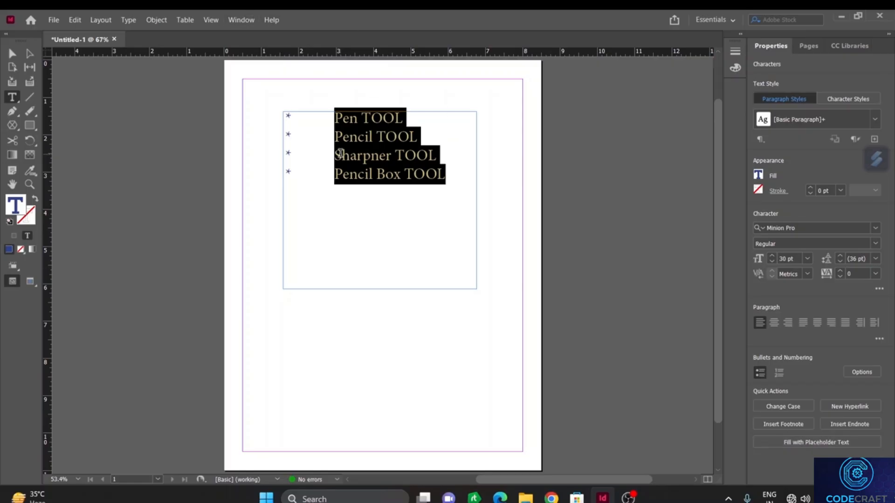
# Replace the four-line stationery list with placeholder text and try the paragraph without its bullet, undoing the bullet removal
pyautogui.press('BackSpace')
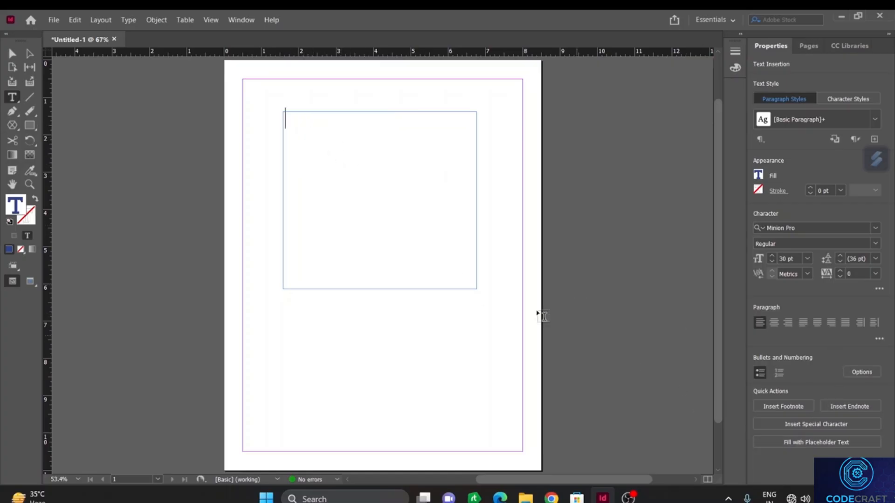
pyautogui.click(797, 442)
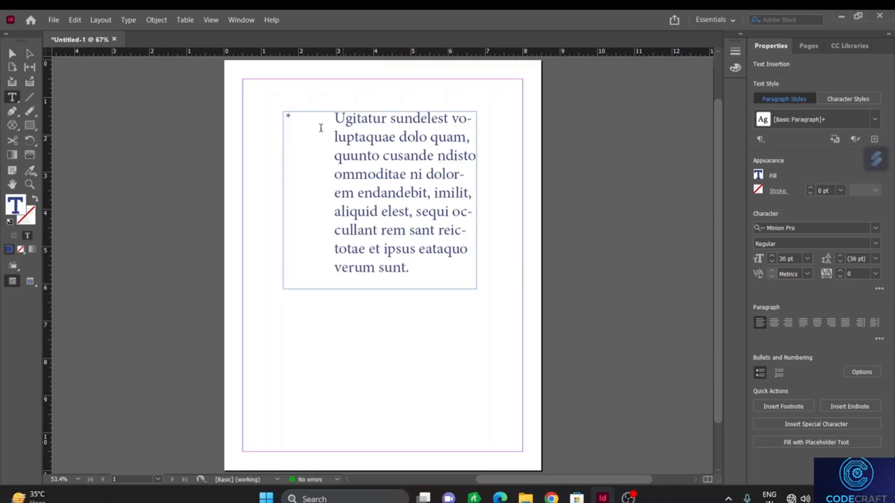
pyautogui.click(759, 374)
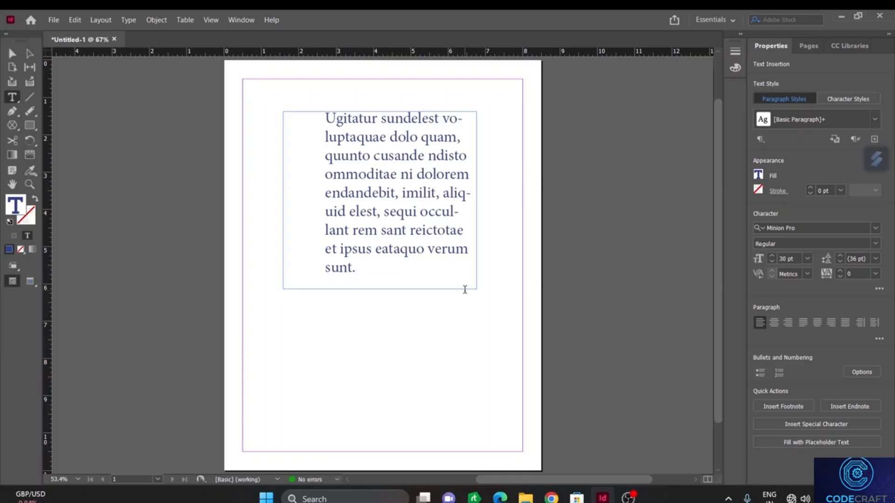
pyautogui.moveTo(371, 271); pyautogui.dragTo(336, 82)
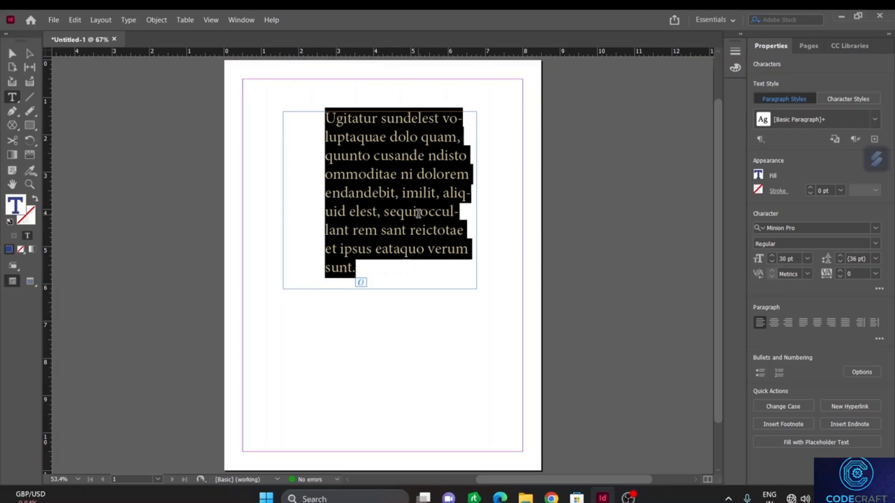
pyautogui.hotkey('ctrl', 'z')
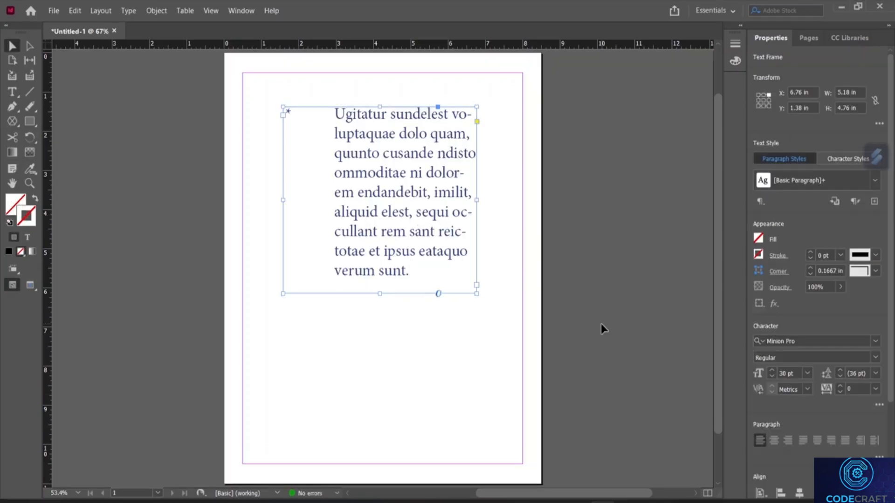
# Replace the bulleted frame with a new text frame about 6.26 by 5.72 in, filled with placeholder text
pyautogui.press('Delete')
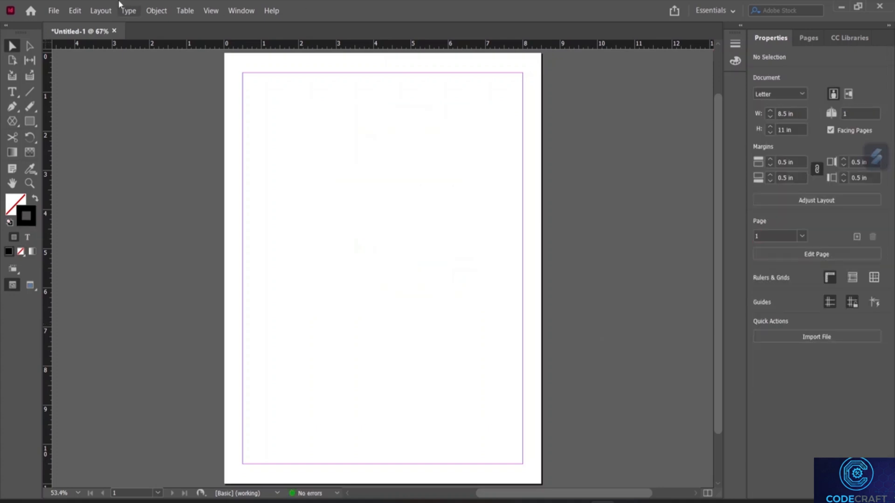
pyautogui.click(12, 91)
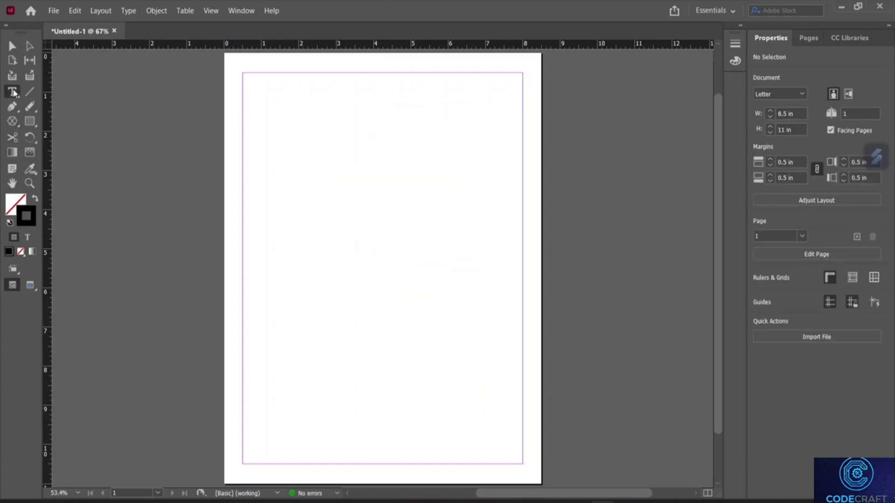
pyautogui.moveTo(264, 112); pyautogui.dragTo(499, 336)
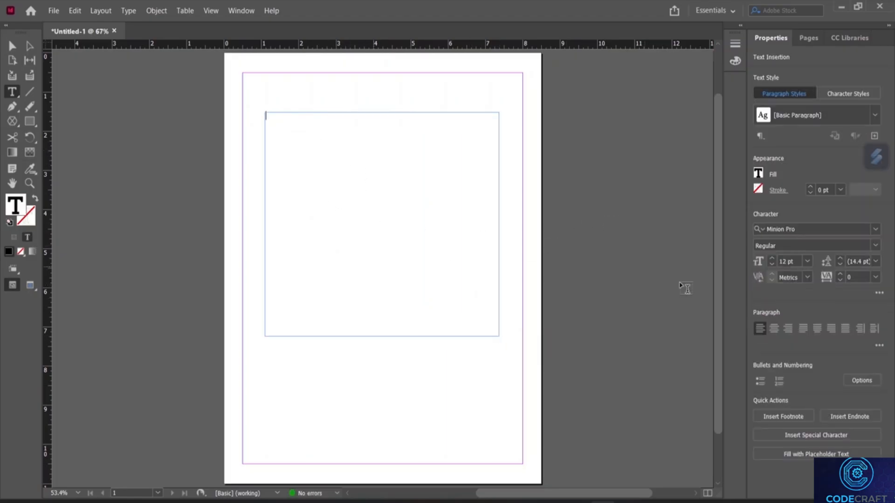
pyautogui.click(800, 454)
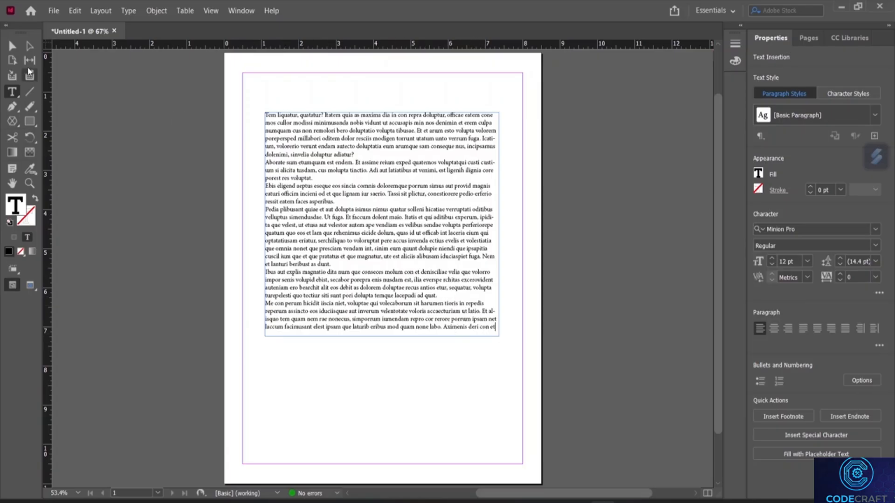
# Enlarge the text frame to about 6.42 by 8.2 in and replace its text with fresh placeholder text
pyautogui.click(12, 46)
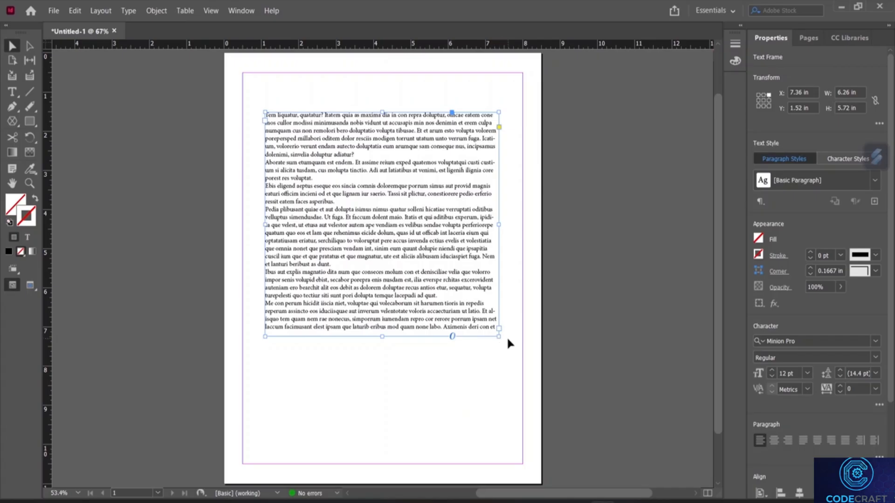
pyautogui.moveTo(499, 339); pyautogui.dragTo(506, 434)
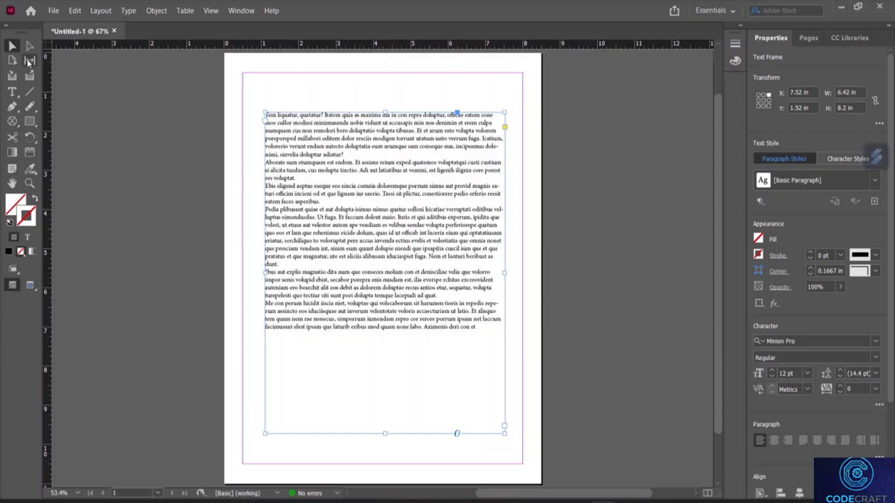
pyautogui.click(12, 92)
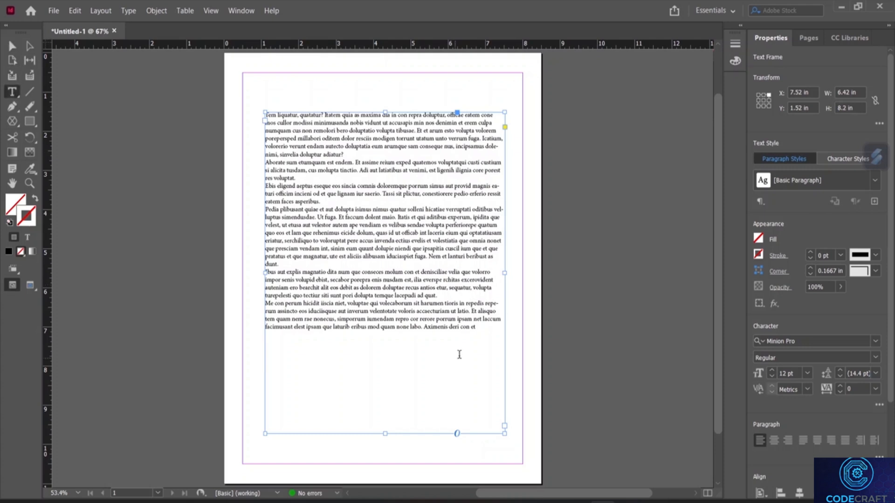
pyautogui.moveTo(476, 328); pyautogui.dragTo(256, 113)
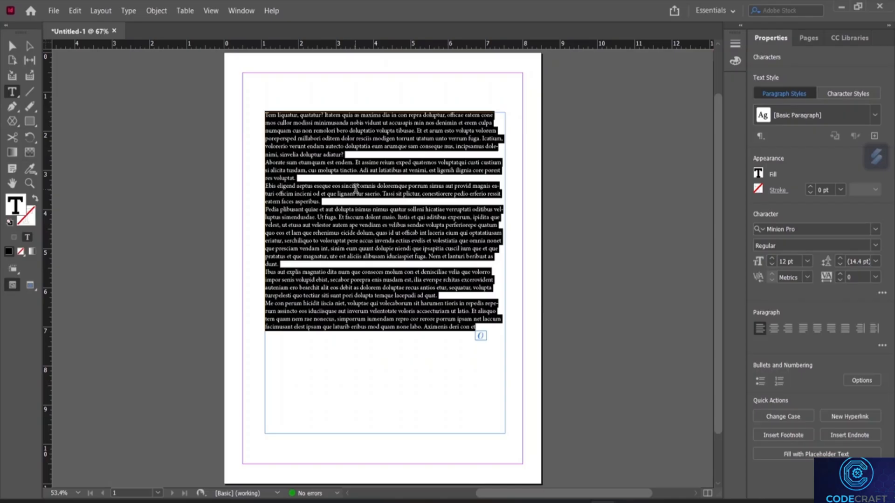
pyautogui.press('BackSpace')
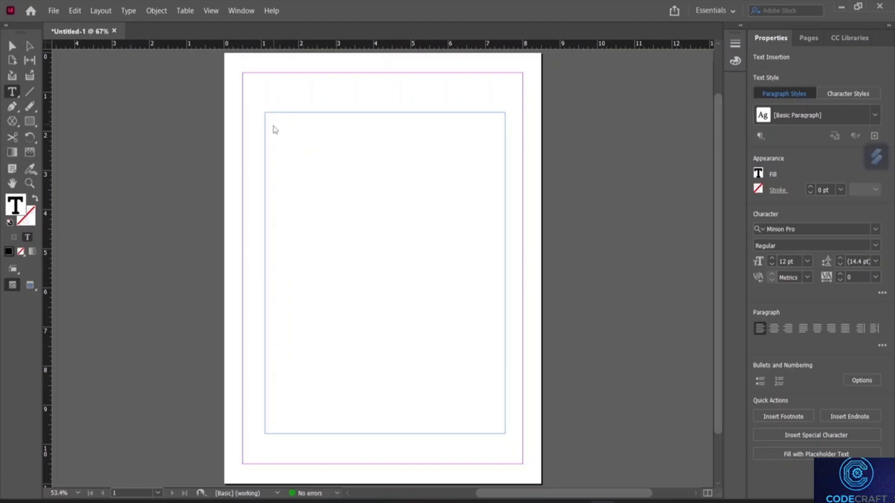
pyautogui.rightClick(276, 126)
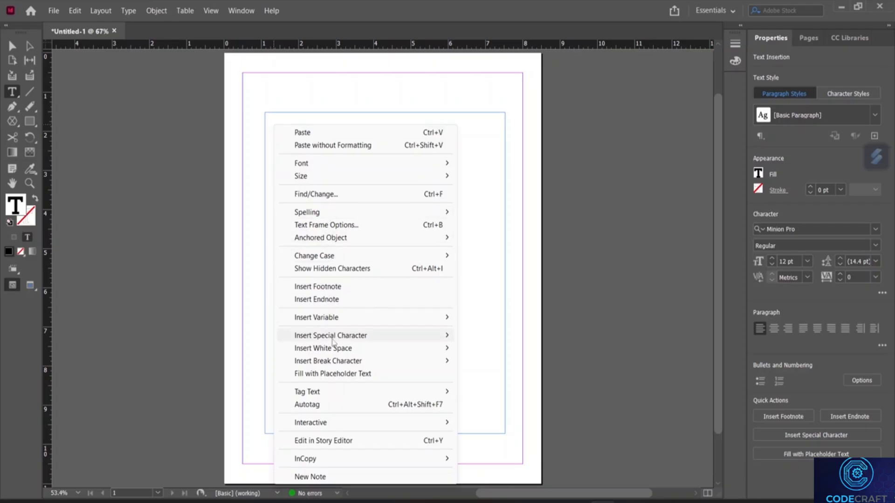
pyautogui.moveTo(339, 359)
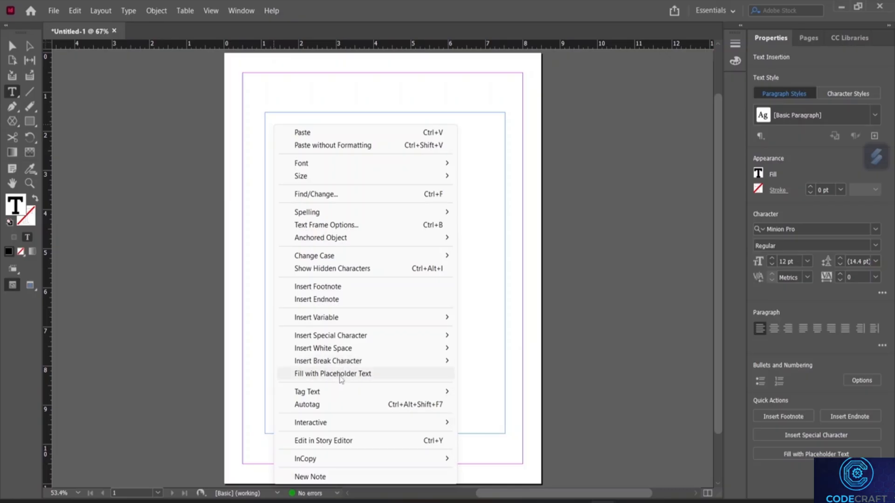
pyautogui.click(340, 374)
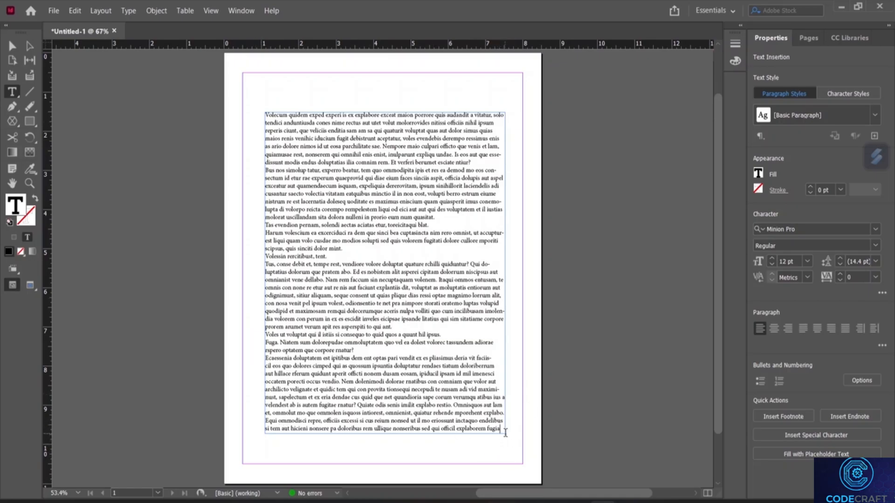
# Shrink the text frame to about 6.04 by 5.06 in and pick up its overset text for placing
pyautogui.click(19, 48)
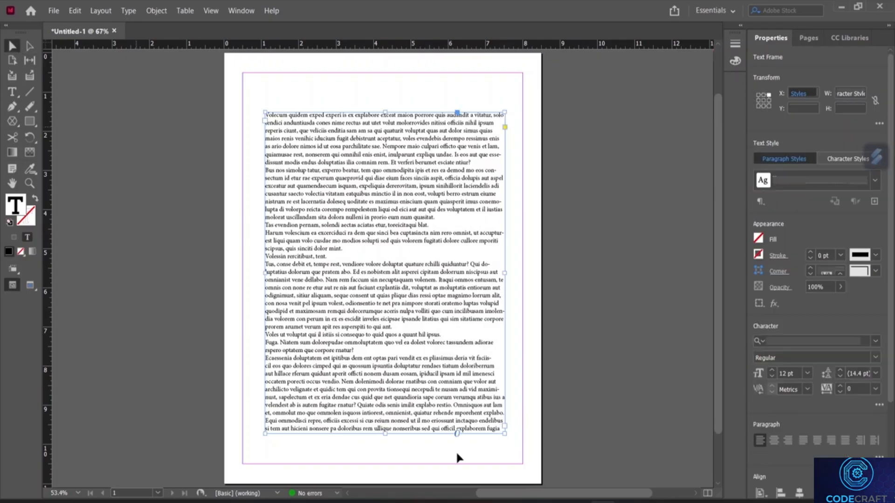
pyautogui.moveTo(505, 436); pyautogui.dragTo(490, 310)
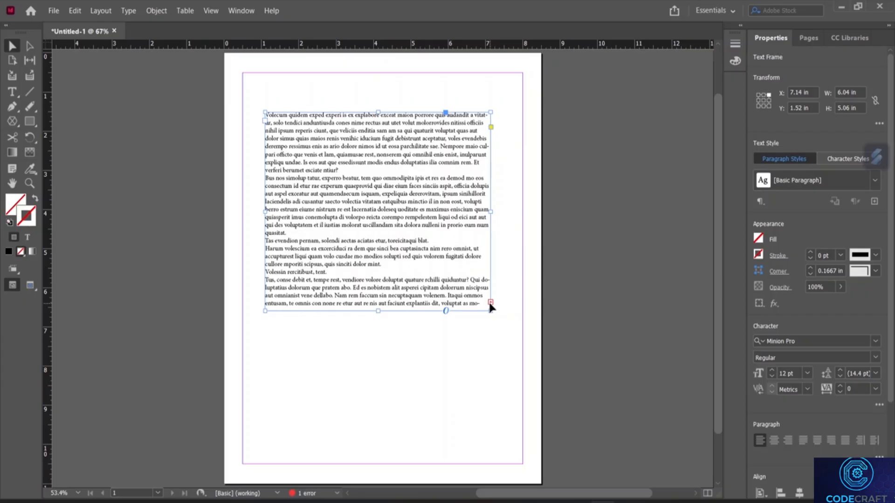
pyautogui.click(490, 302)
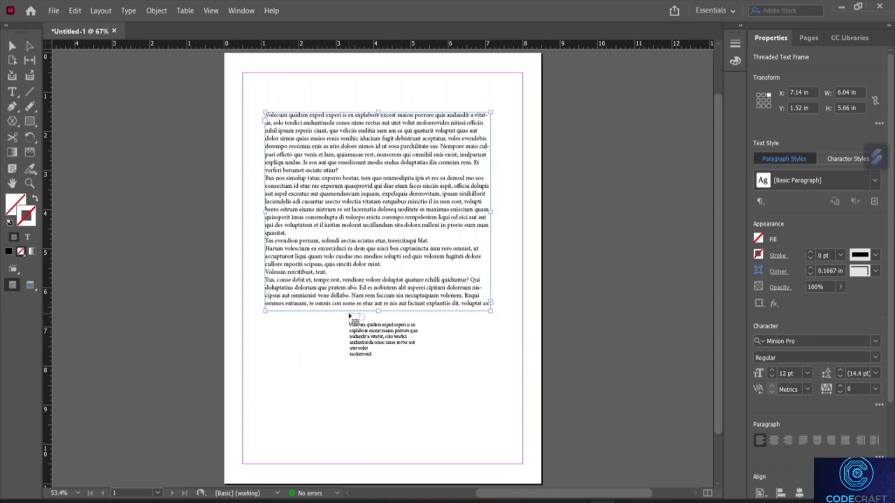
# Try pasting the overset text into a new text frame drawn below the first one, and clear the pasted text
pyautogui.click(12, 91)
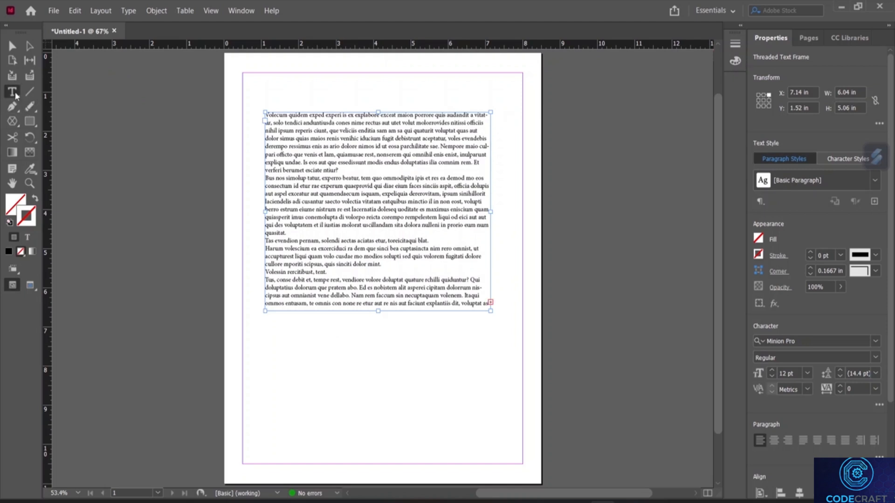
pyautogui.moveTo(268, 329); pyautogui.dragTo(493, 438)
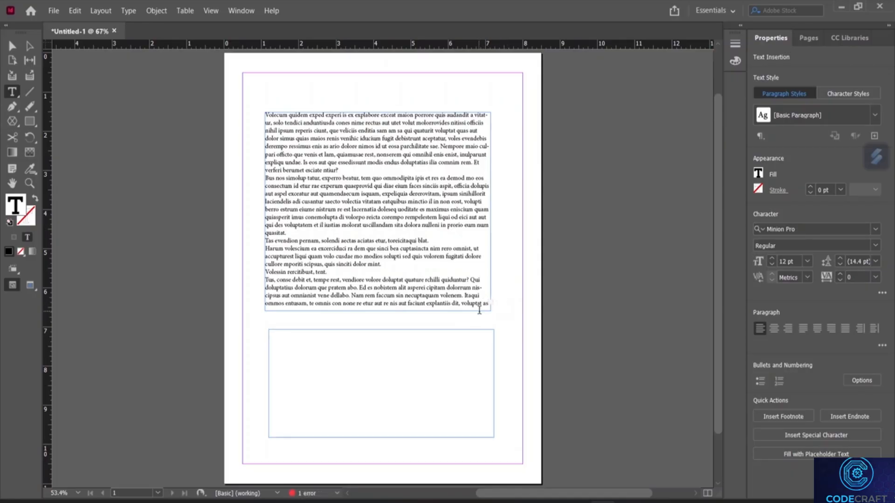
pyautogui.click(490, 306)
pyautogui.rightClick(283, 352)
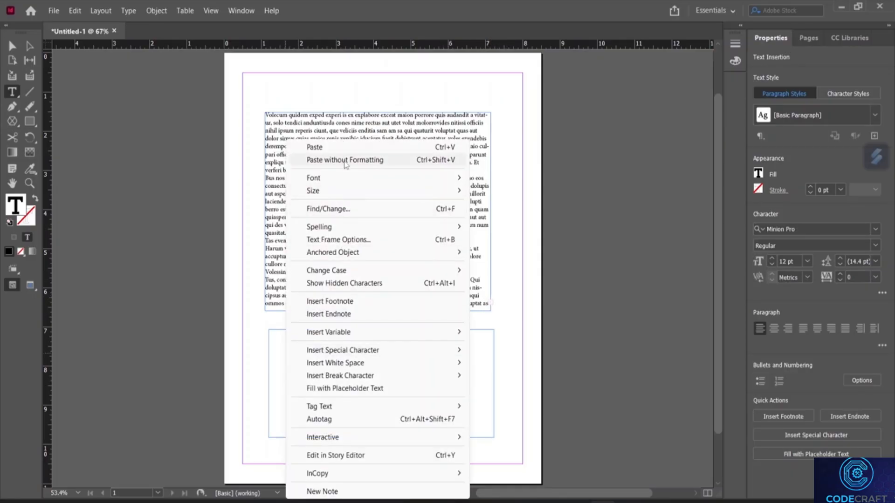
pyautogui.click(344, 148)
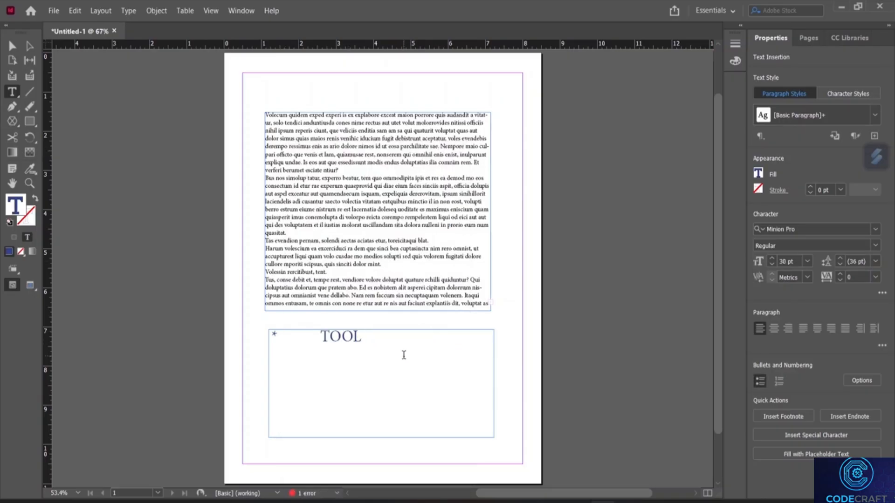
pyautogui.press('BackSpace')
pyautogui.press('BackSpace')
pyautogui.press('BackSpace')
pyautogui.press('BackSpace')
pyautogui.press('BackSpace')
pyautogui.press('BackSpace')
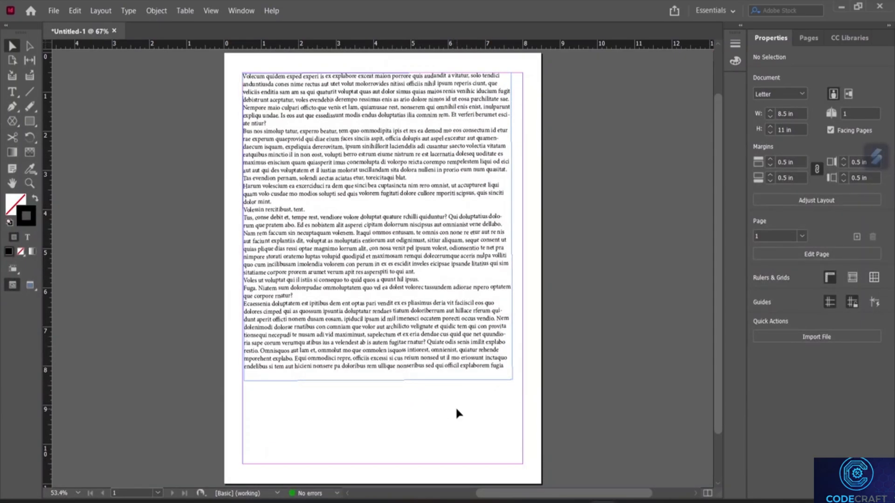
# Shorten the text frame to about 5.34 in high and flow its overset text into a threaded frame below
pyautogui.click(509, 379)
pyautogui.moveTo(510, 382); pyautogui.dragTo(511, 282)
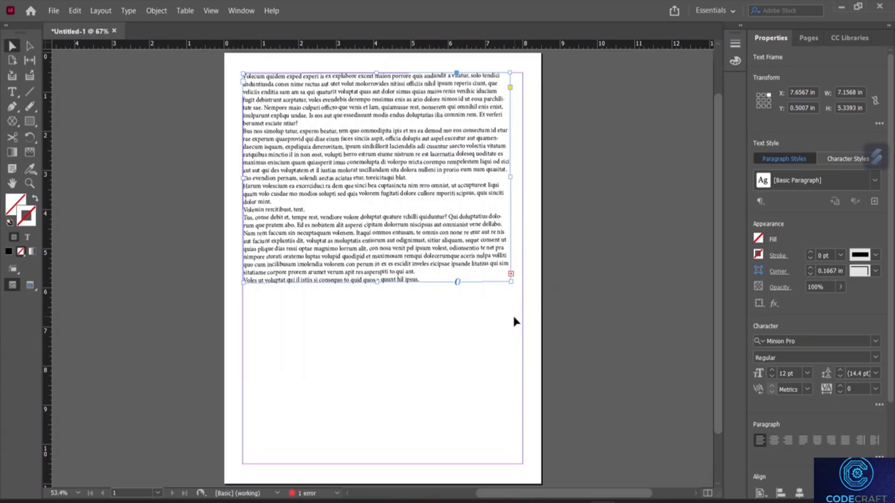
pyautogui.click(510, 274)
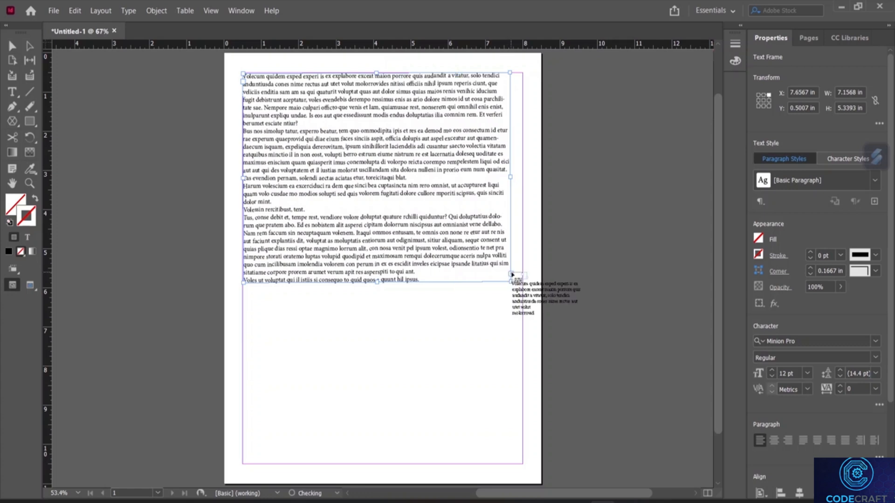
pyautogui.click(247, 317)
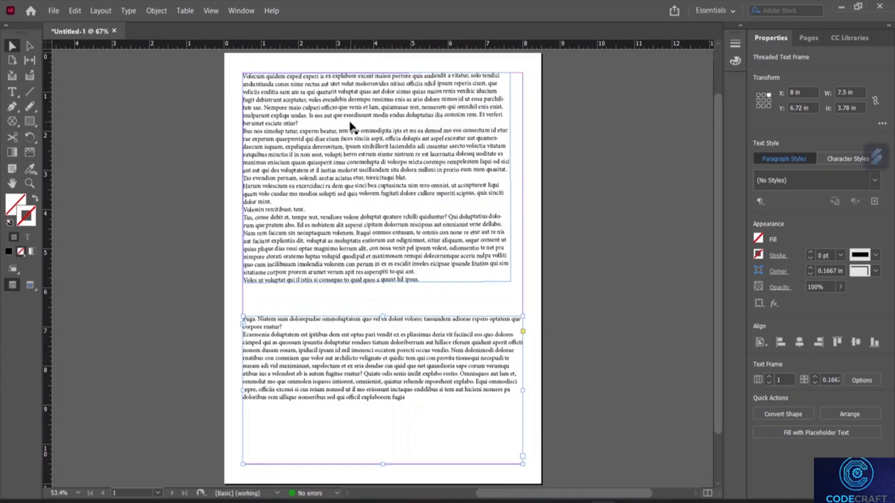
# Delete both threaded text frames from the page
pyautogui.click(398, 152)
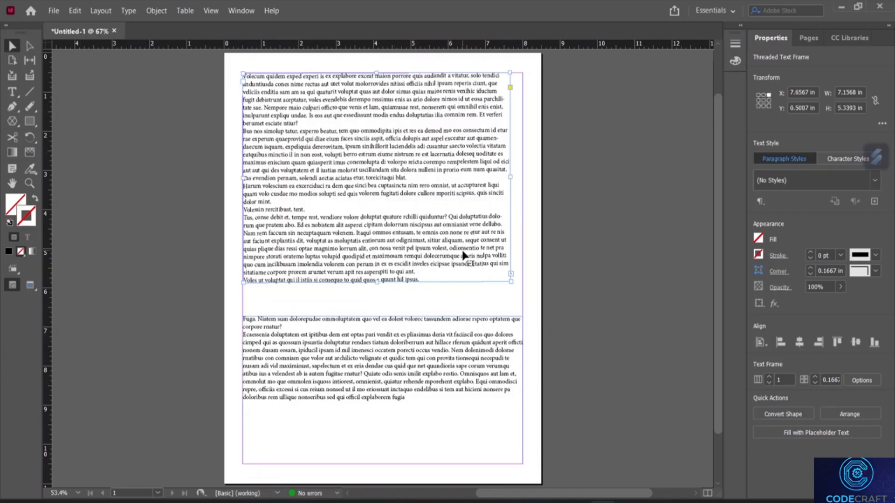
pyautogui.press('Delete')
pyautogui.click(349, 392)
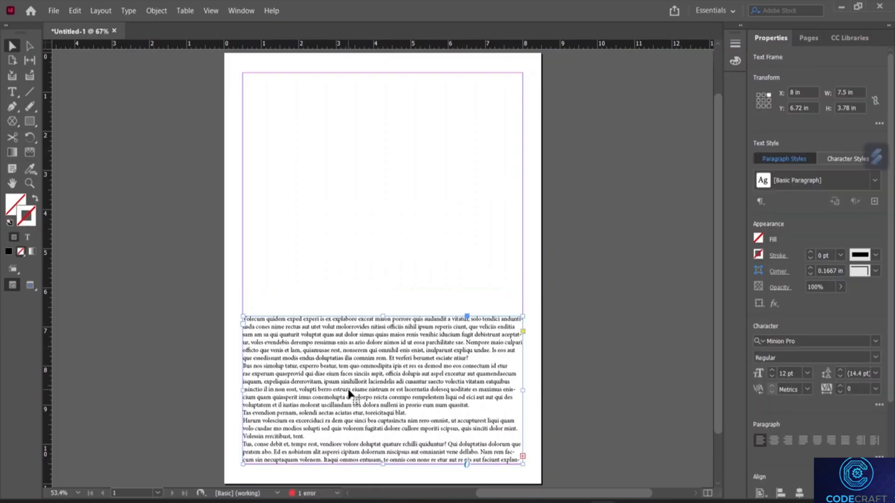
pyautogui.press('Delete')
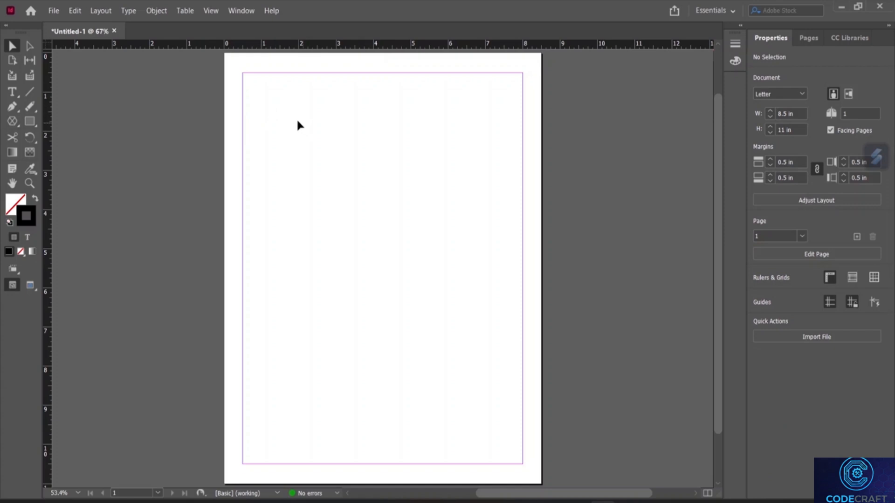
# View the variants of the shape and transform tools and activate the Rectangle tool
pyautogui.click(31, 122)
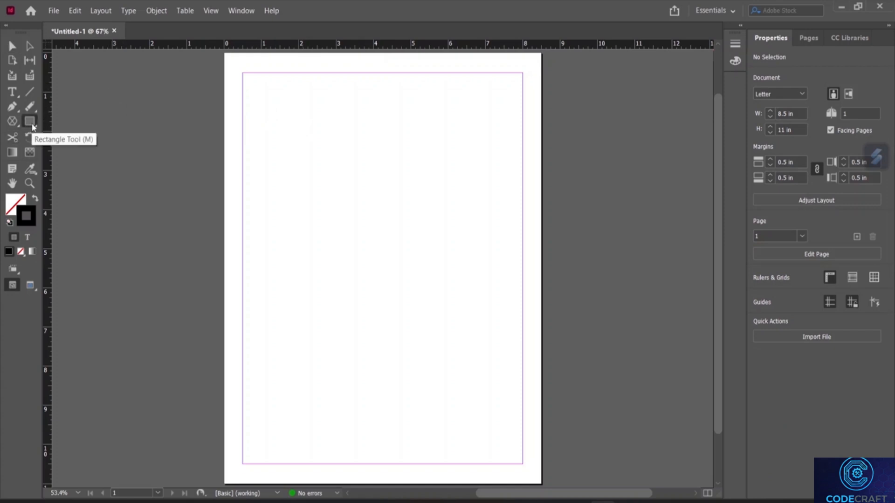
pyautogui.click(32, 127)
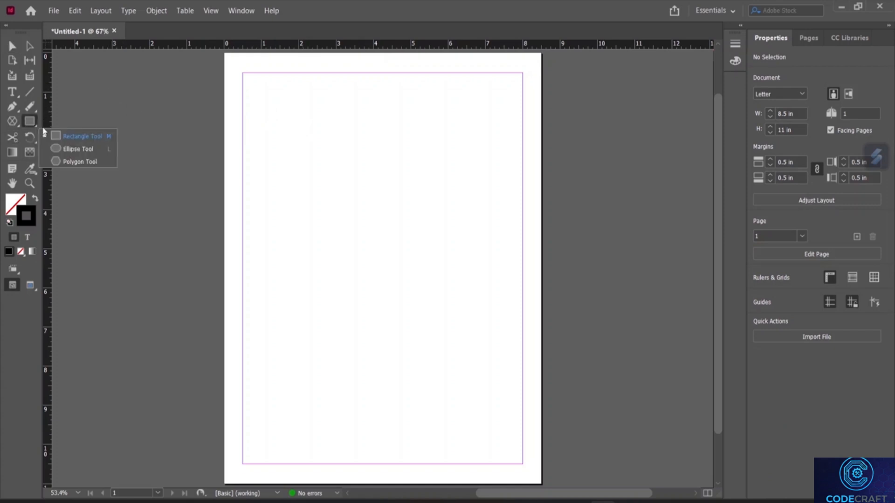
pyautogui.click(34, 137)
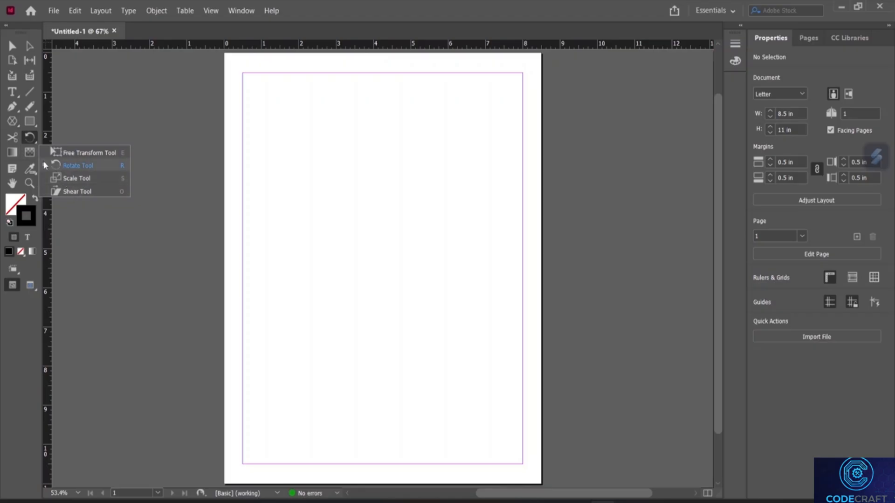
pyautogui.click(30, 124)
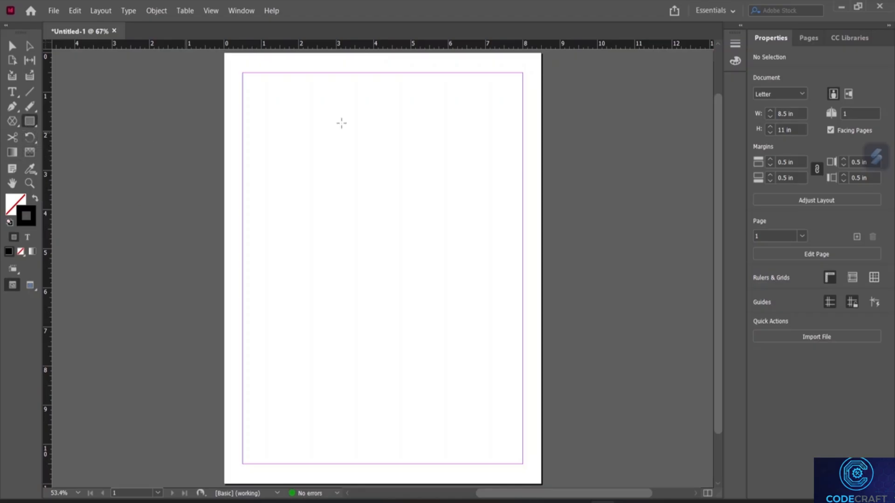
# Draw a rectangle about 4.72 in by 2.84 in in the upper page area and rotate it slightly counterclockwise about its upper-right corner
pyautogui.moveTo(279, 111)
pyautogui.mouseDown()
pyautogui.moveTo(292, 140)
pyautogui.moveTo(455, 223)
pyautogui.mouseUp()
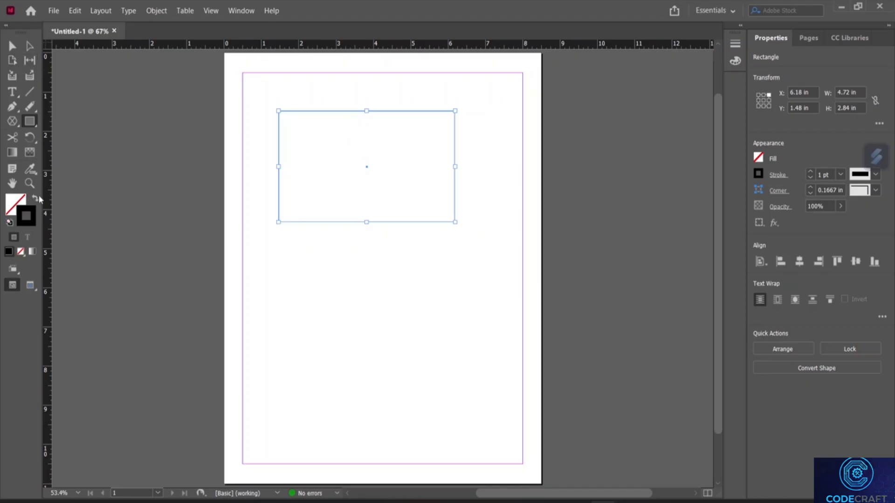
pyautogui.click(29, 137)
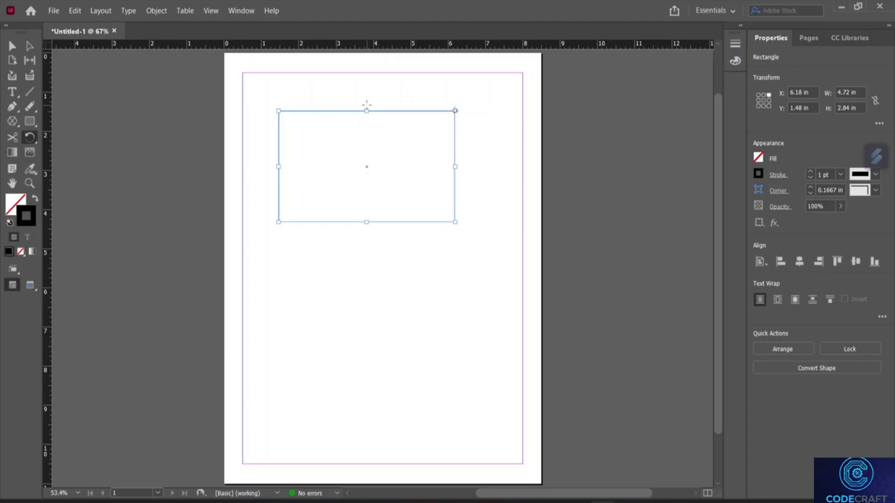
pyautogui.moveTo(366, 108); pyautogui.dragTo(296, 145)
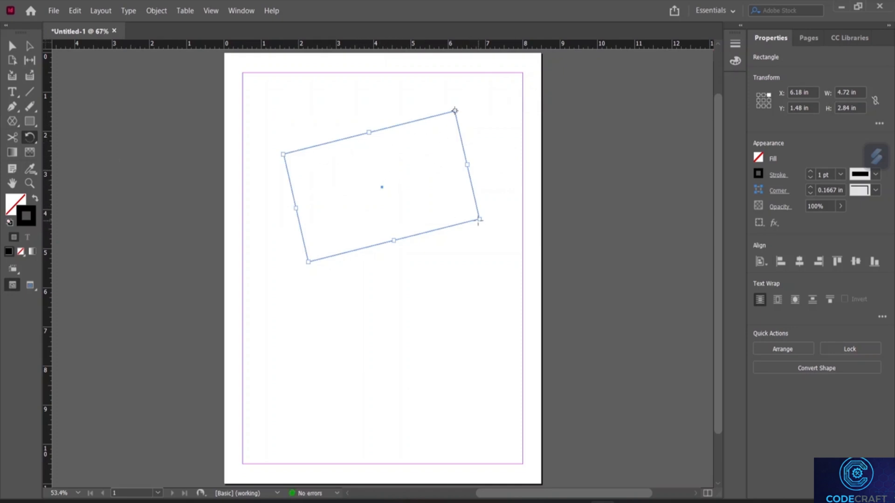
pyautogui.moveTo(478, 218); pyautogui.dragTo(455, 178)
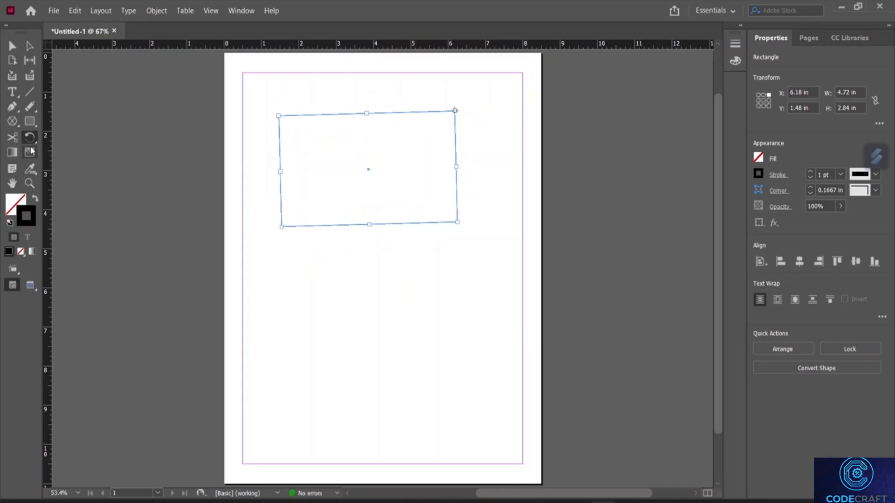
# Scale the rectangle into a tall, narrow strip about 0.58 in wide and 5.09 in high
pyautogui.moveTo(31, 145); pyautogui.dragTo(71, 178)
pyautogui.moveTo(368, 225); pyautogui.dragTo(431, 437)
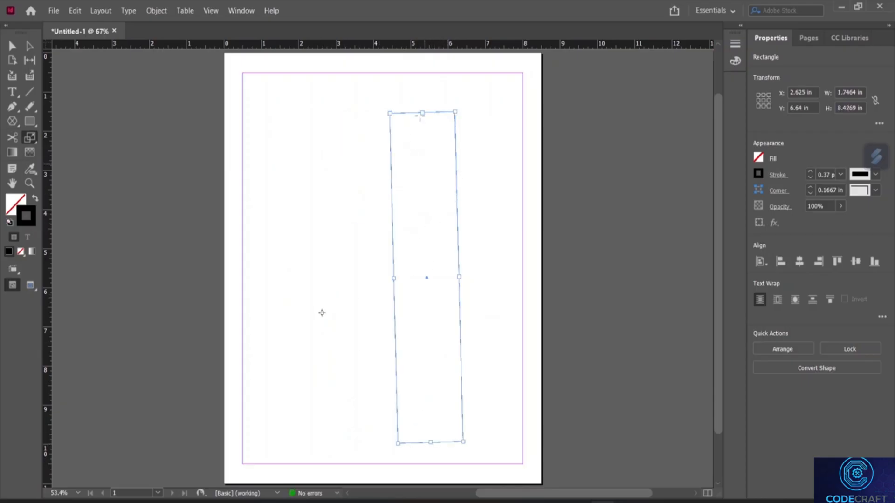
pyautogui.moveTo(455, 110); pyautogui.dragTo(362, 112)
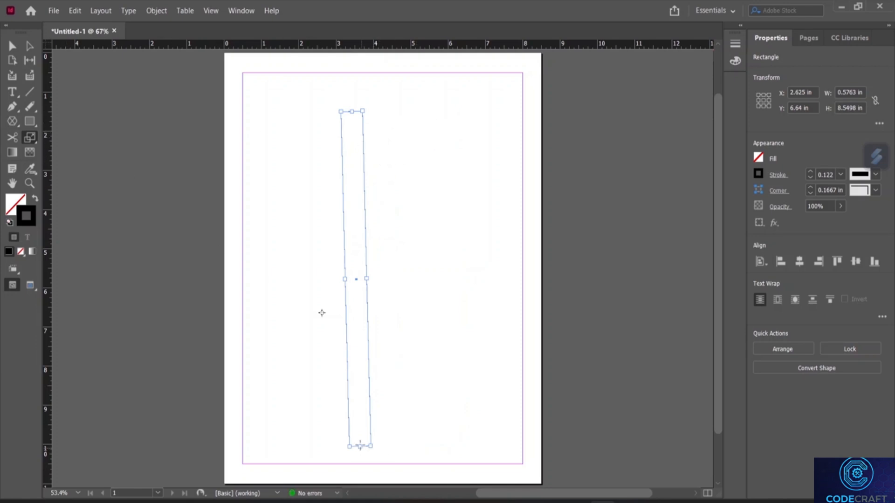
pyautogui.moveTo(359, 447); pyautogui.dragTo(358, 392)
pyautogui.click(423, 350)
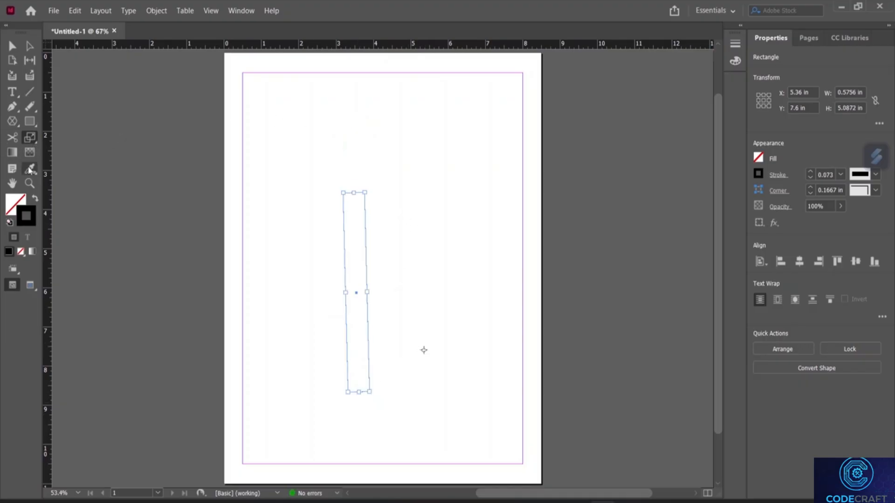
# Shear the narrow rectangle into a long parallelogram slanting up to the right across the page, about 0.97 in by 5.77 in
pyautogui.click(31, 138)
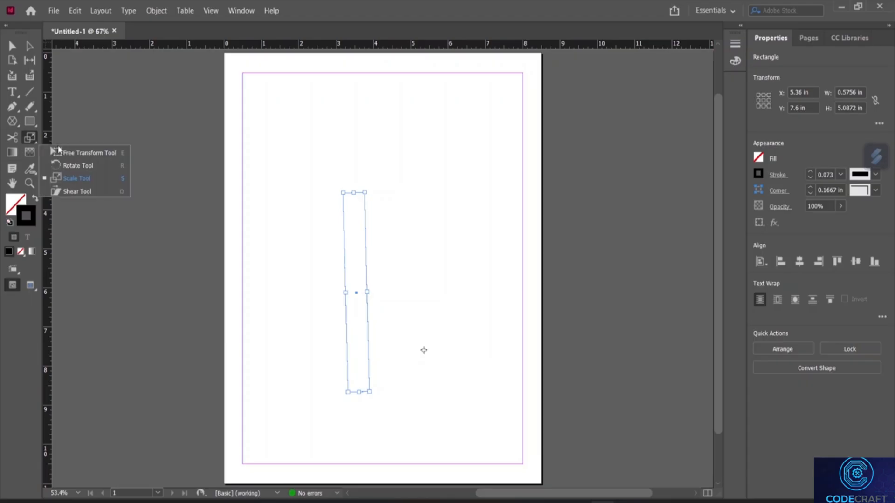
pyautogui.click(72, 191)
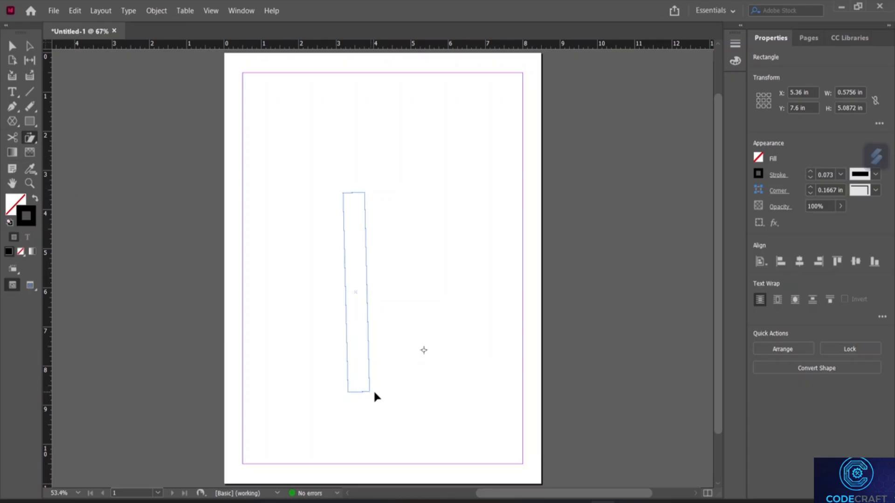
pyautogui.moveTo(373, 395); pyautogui.dragTo(293, 346)
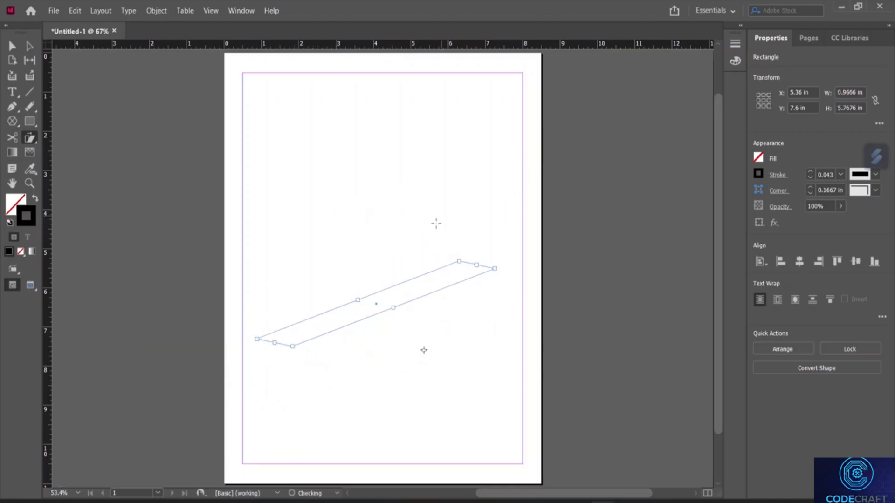
# Move the sheared shape up to the top of the page and deselect it
pyautogui.click(12, 46)
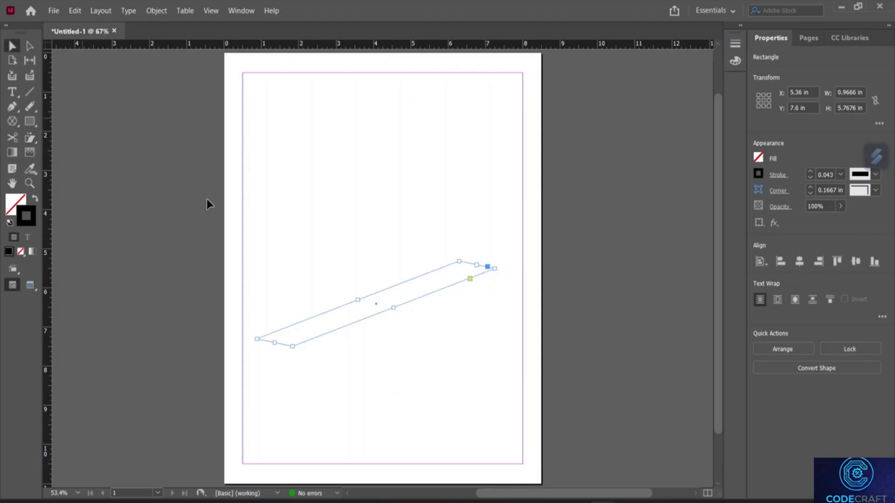
pyautogui.click(344, 342)
pyautogui.moveTo(370, 321); pyautogui.dragTo(363, 140)
pyautogui.click(404, 146)
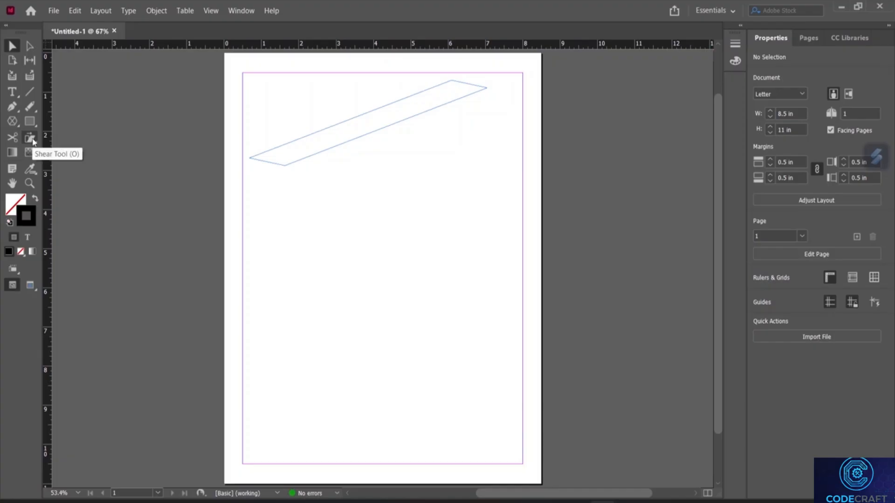
# Resize the slanted shape with the Free Transform tool to about 2.00 in by 5.29 in and position it within the page's upper margins
pyautogui.moveTo(33, 142); pyautogui.dragTo(79, 159)
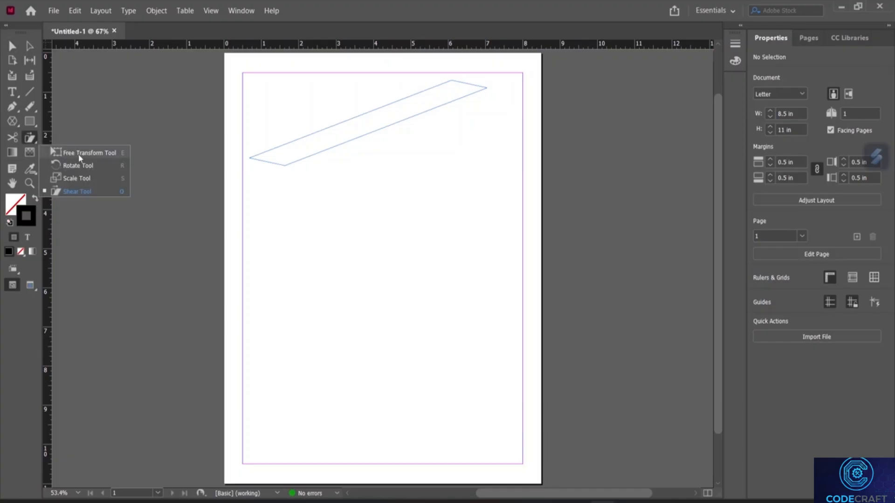
pyautogui.click(79, 157)
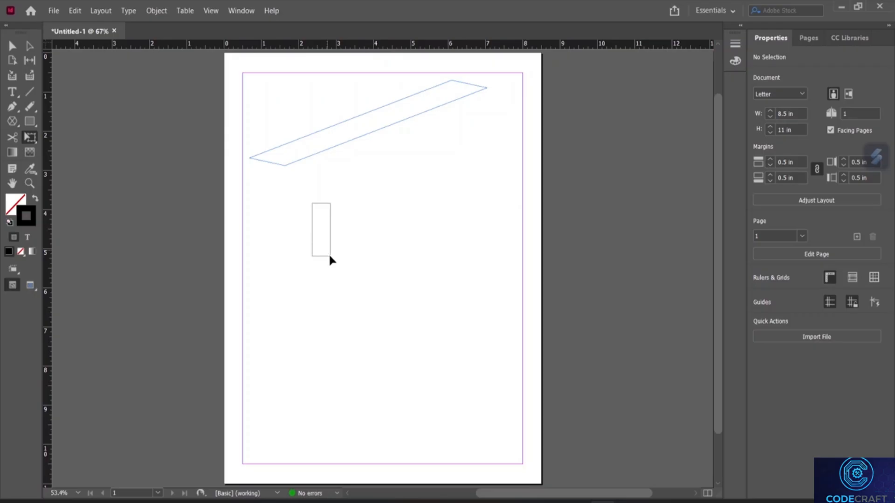
pyautogui.moveTo(329, 256); pyautogui.dragTo(446, 280)
pyautogui.moveTo(340, 138); pyautogui.dragTo(324, 194)
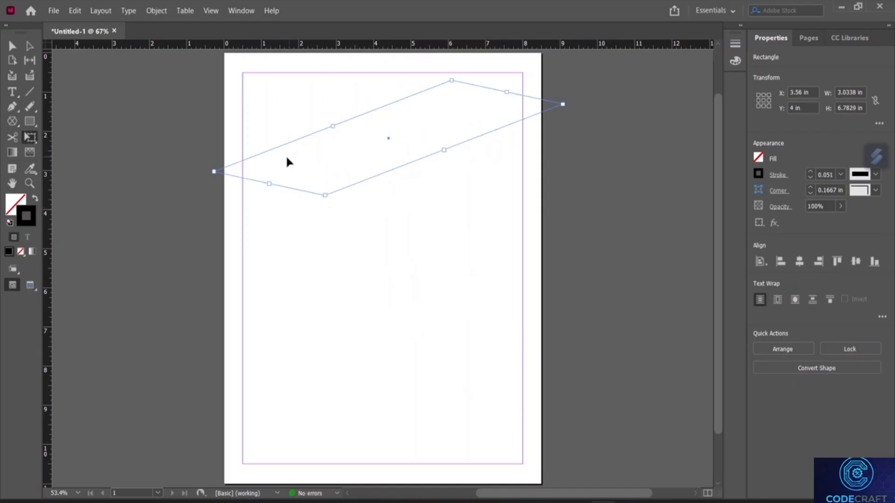
pyautogui.moveTo(215, 172); pyautogui.dragTo(246, 167)
pyautogui.moveTo(562, 102); pyautogui.dragTo(503, 112)
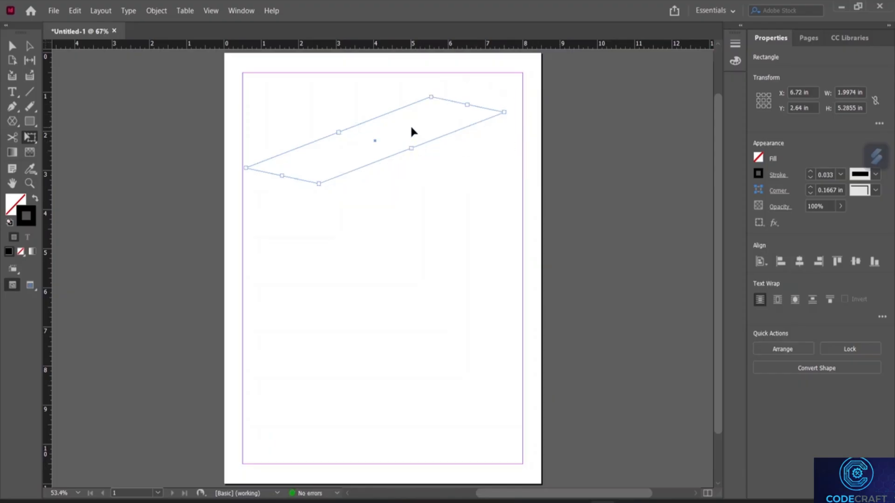
pyautogui.moveTo(413, 132); pyautogui.dragTo(425, 117)
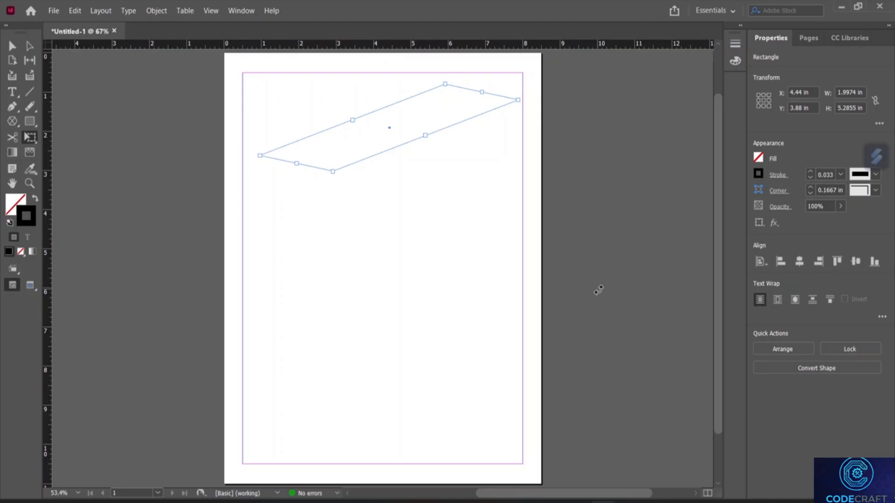
# Activate the Type tool
pyautogui.click(13, 91)
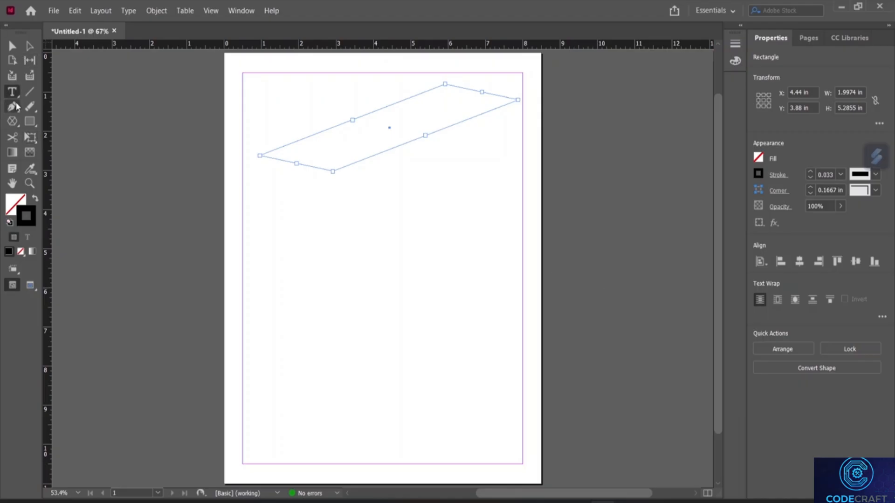